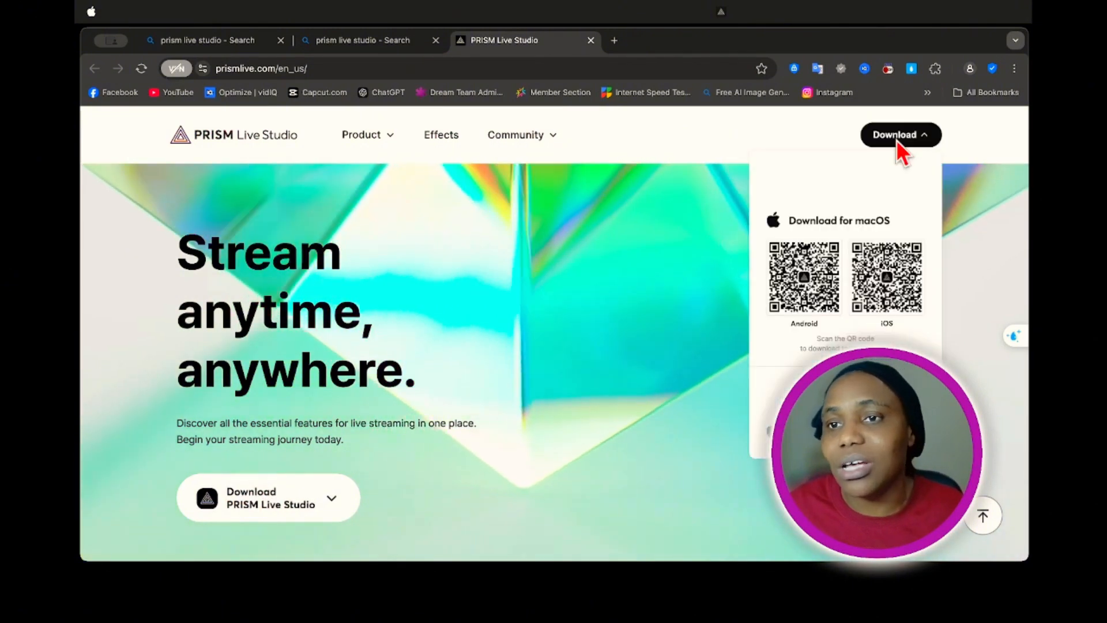
# Step: Review the Windows and macOS download options for PRISM Live Studio and the feature sections further down the page
pyautogui.click(189, 508)
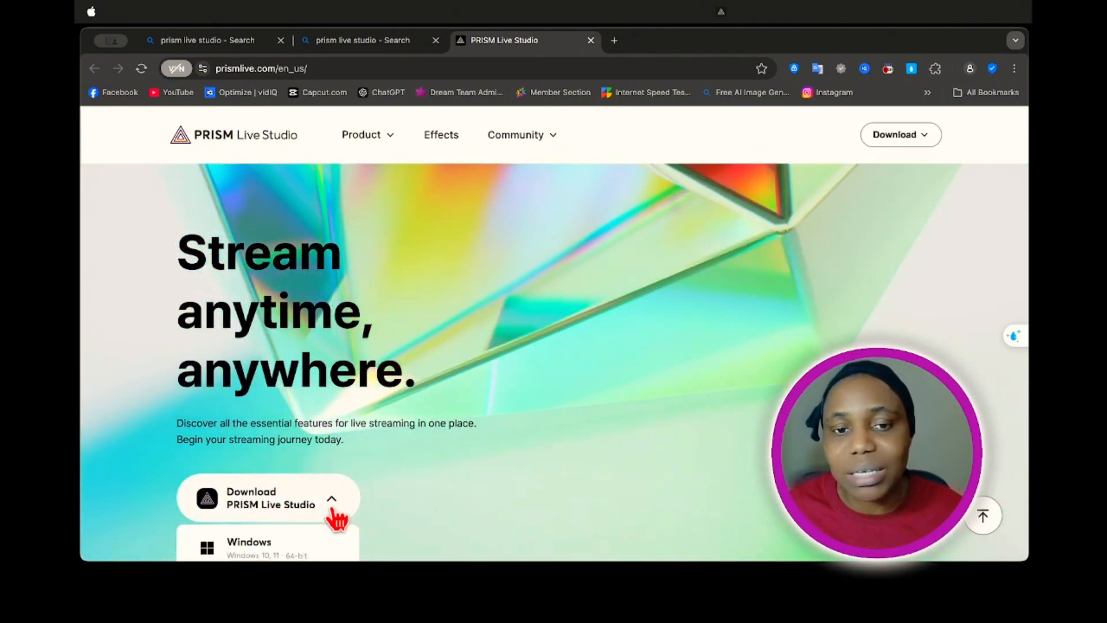
pyautogui.scroll(-3, 334, 513)
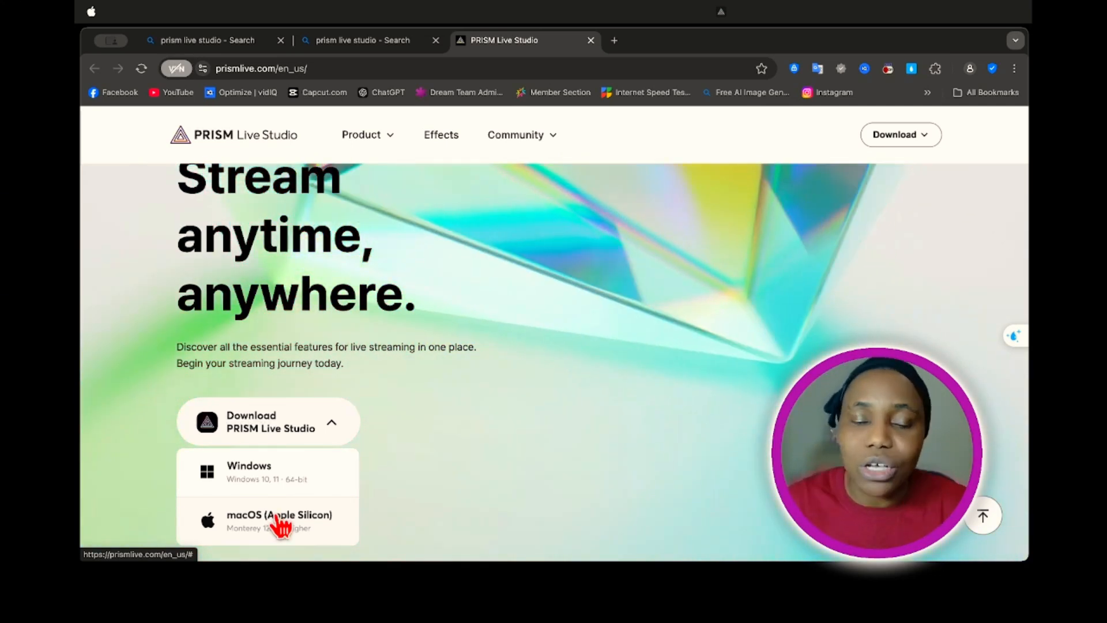
pyautogui.scroll(-5, 563, 478)
pyautogui.scroll(-2, 547, 478)
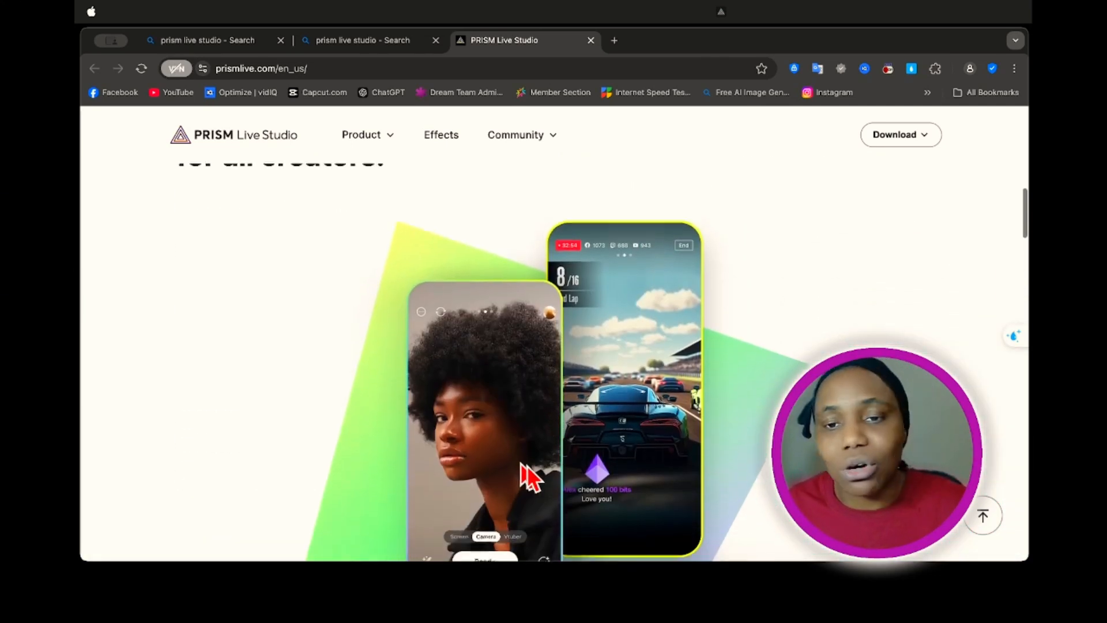
pyautogui.scroll(7, 487, 450)
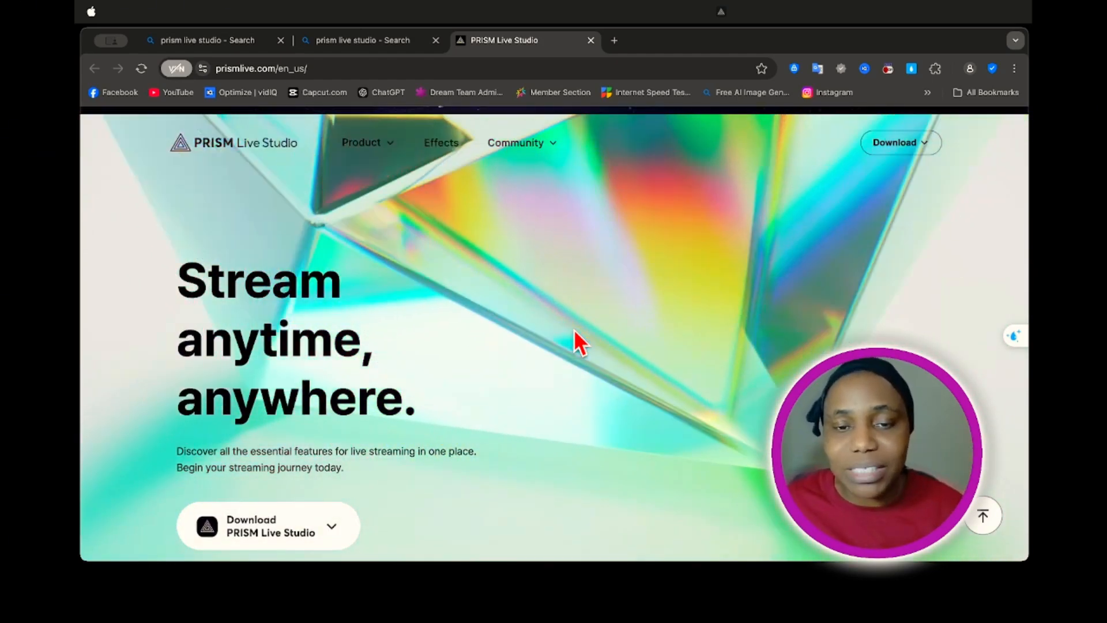
# Step: Launch the installed PRISM Live Studio application and turn on the split view with separate Edit and Live previews
pyautogui.click(205, 588)
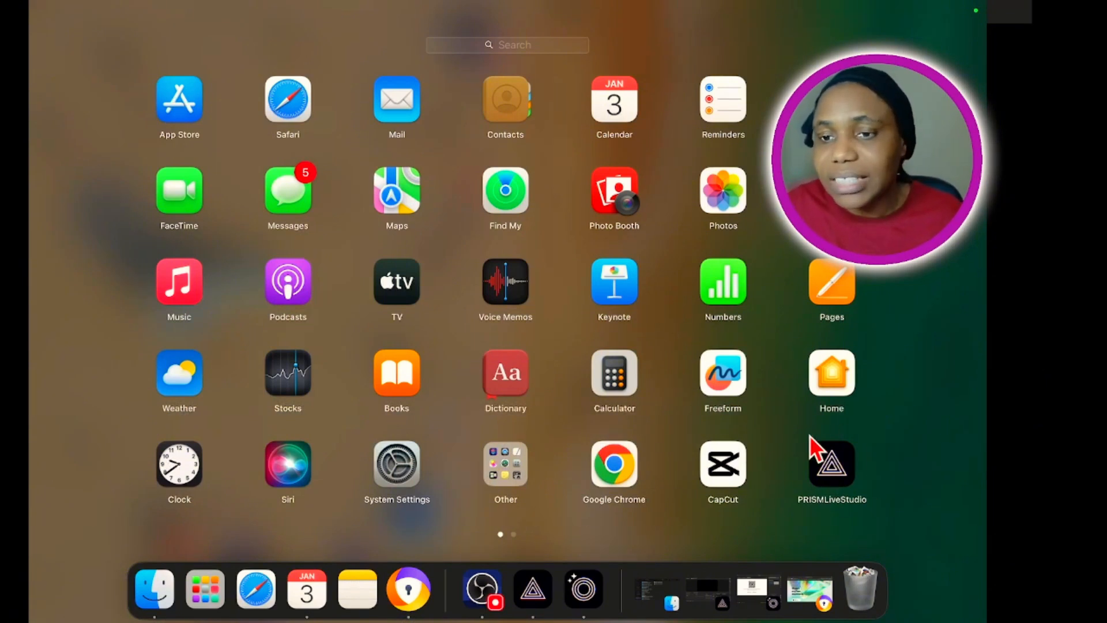
pyautogui.hscroll(5, 873, 507)
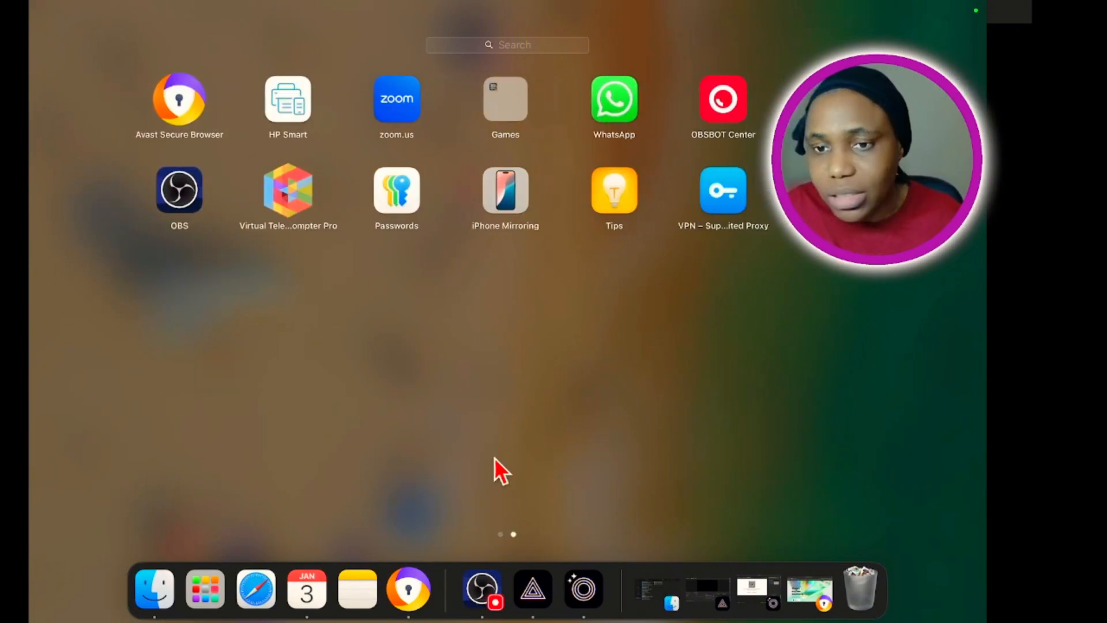
pyautogui.hscroll(-5, 494, 469)
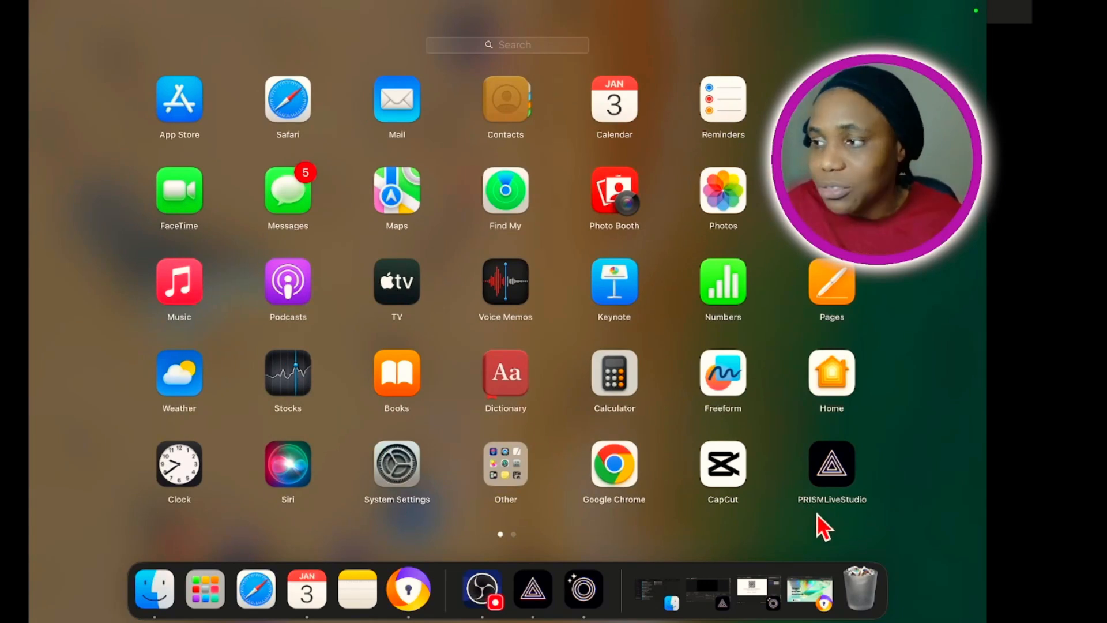
pyautogui.click(851, 506)
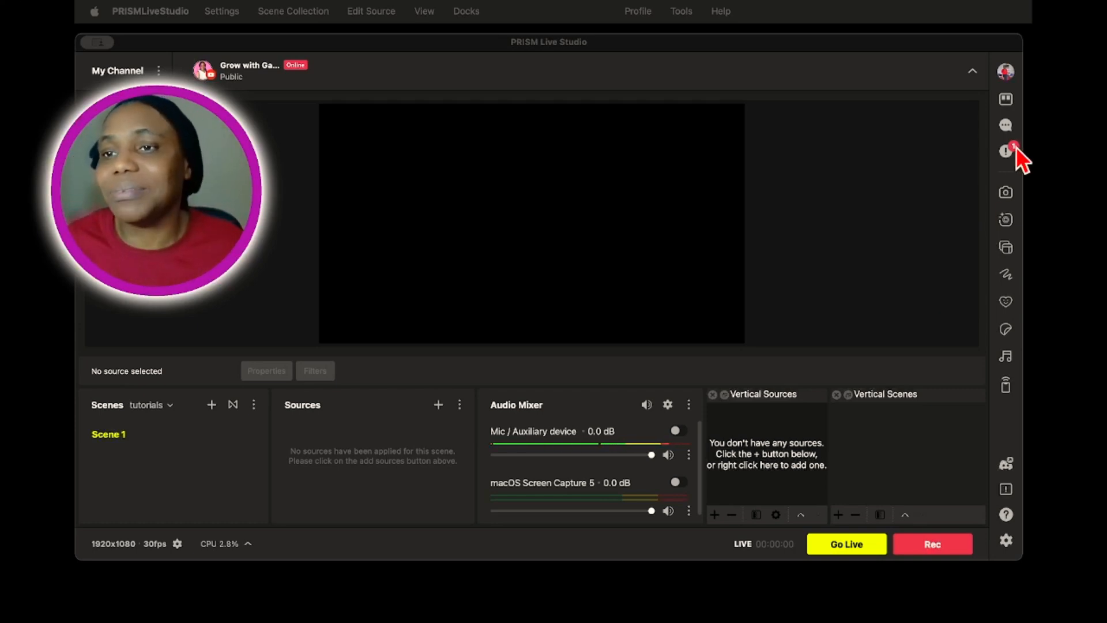
pyautogui.click(1005, 101)
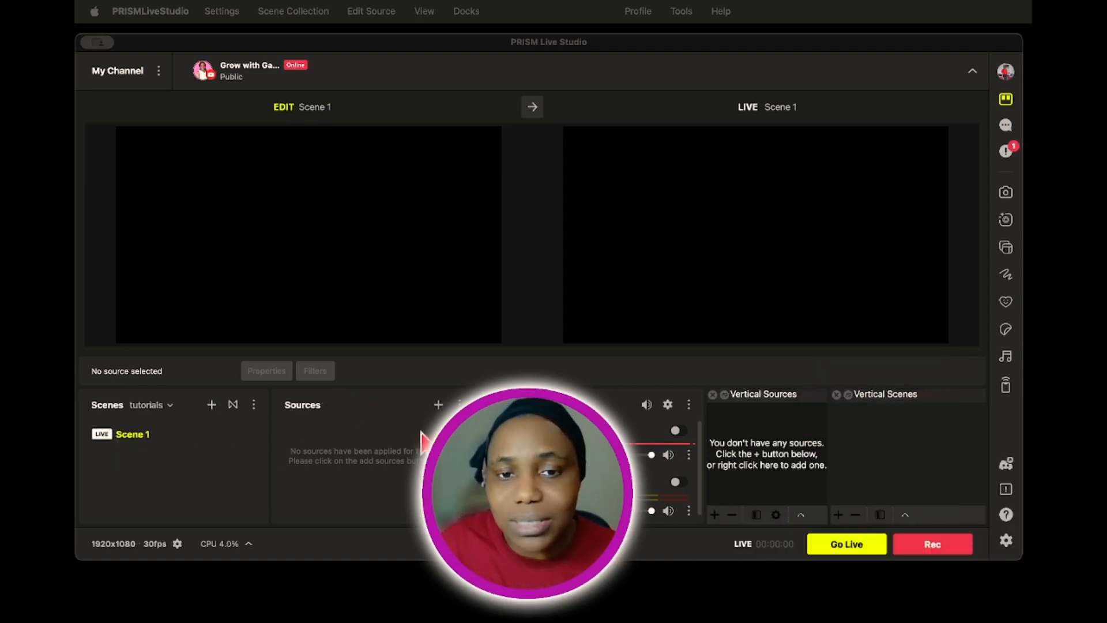
# Step: Add a new Video Capture Device source named "Obtbot" to Scene 1
pyautogui.click(437, 405)
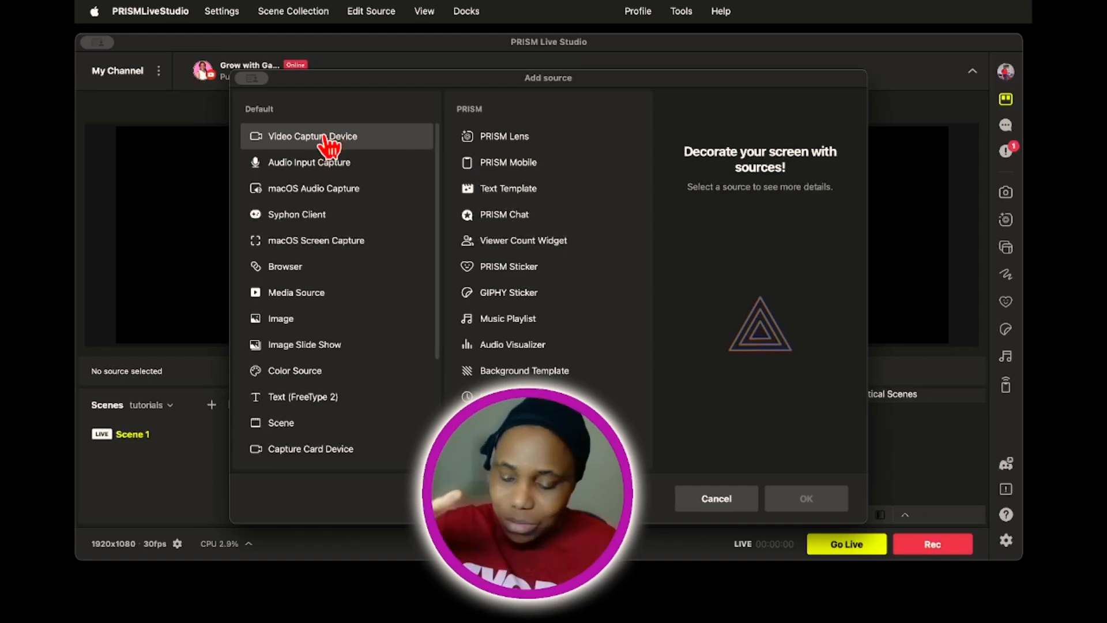
pyautogui.scroll(-4, 329, 144)
pyautogui.scroll(4, 323, 184)
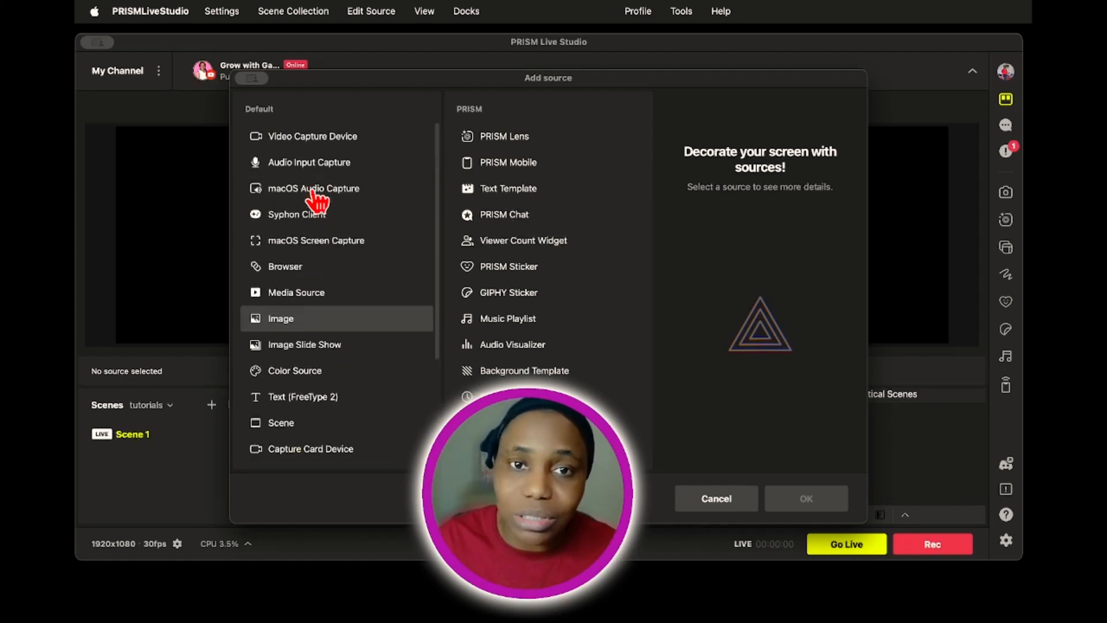
pyautogui.click(334, 141)
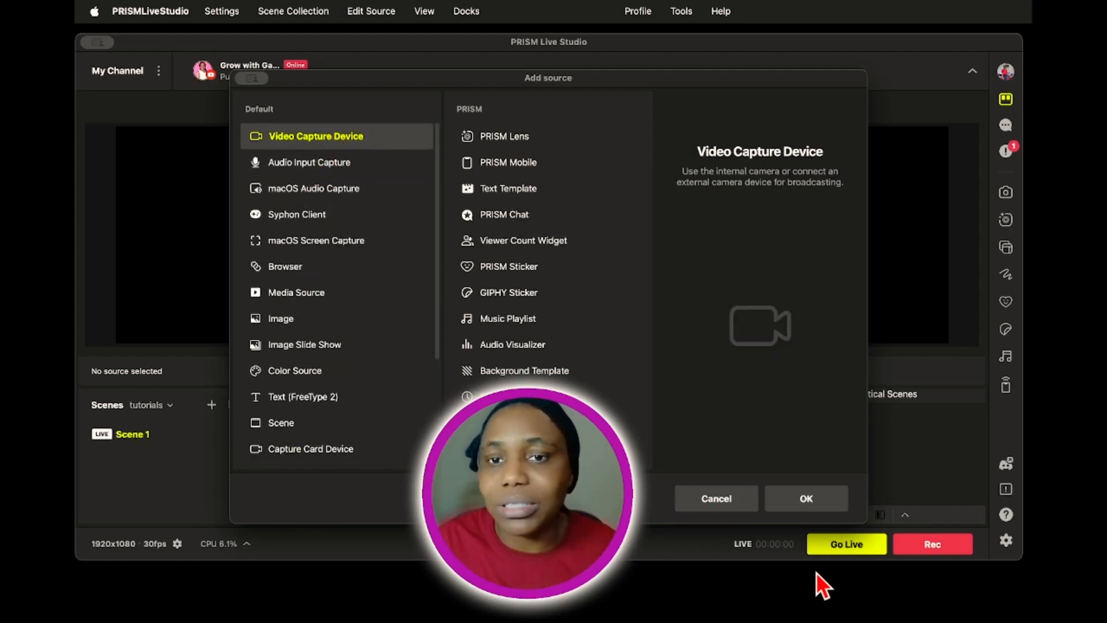
pyautogui.click(824, 504)
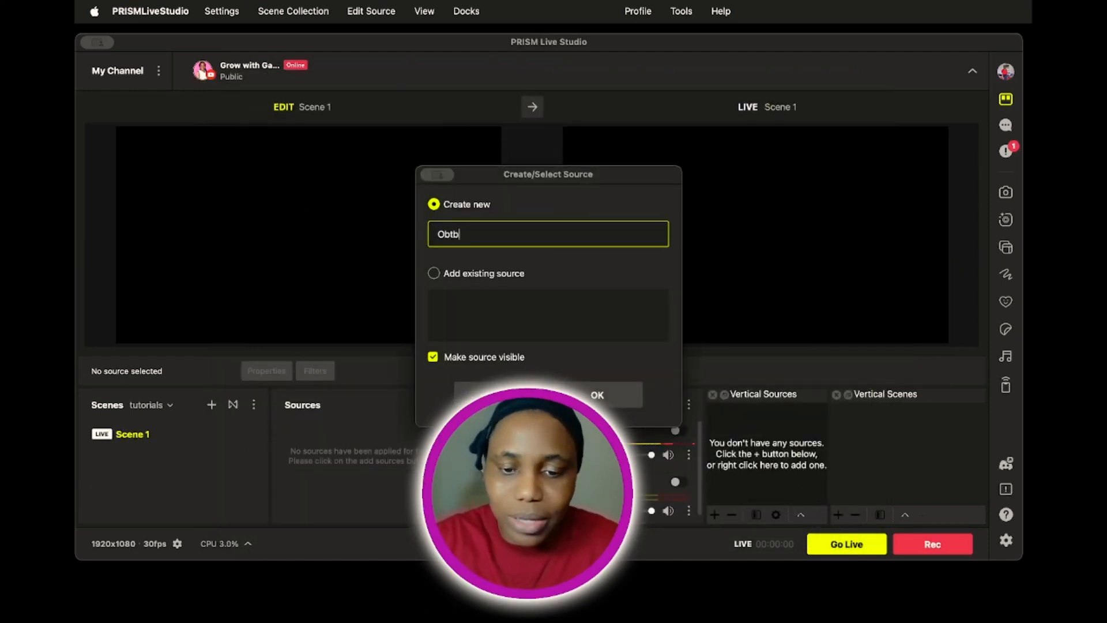
pyautogui.write('Obtbot')
pyautogui.click(612, 403)
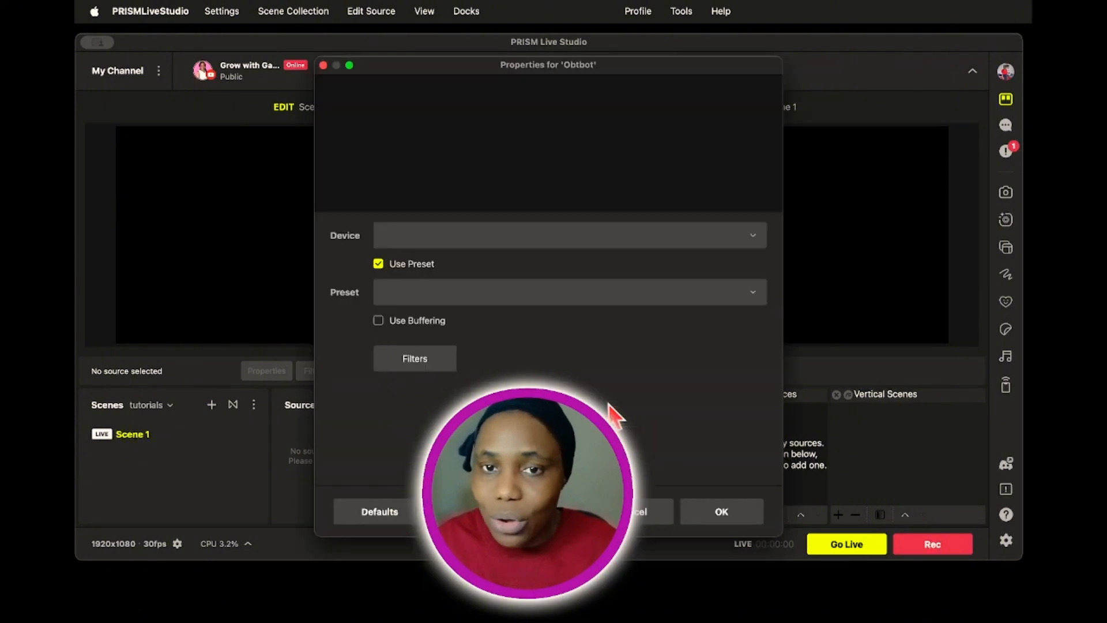
# Step: Set the Obtbot source's device to OBSBOT Meet StreamCamera and apply Scene 1 from the edit preview to the live output
pyautogui.click(606, 241)
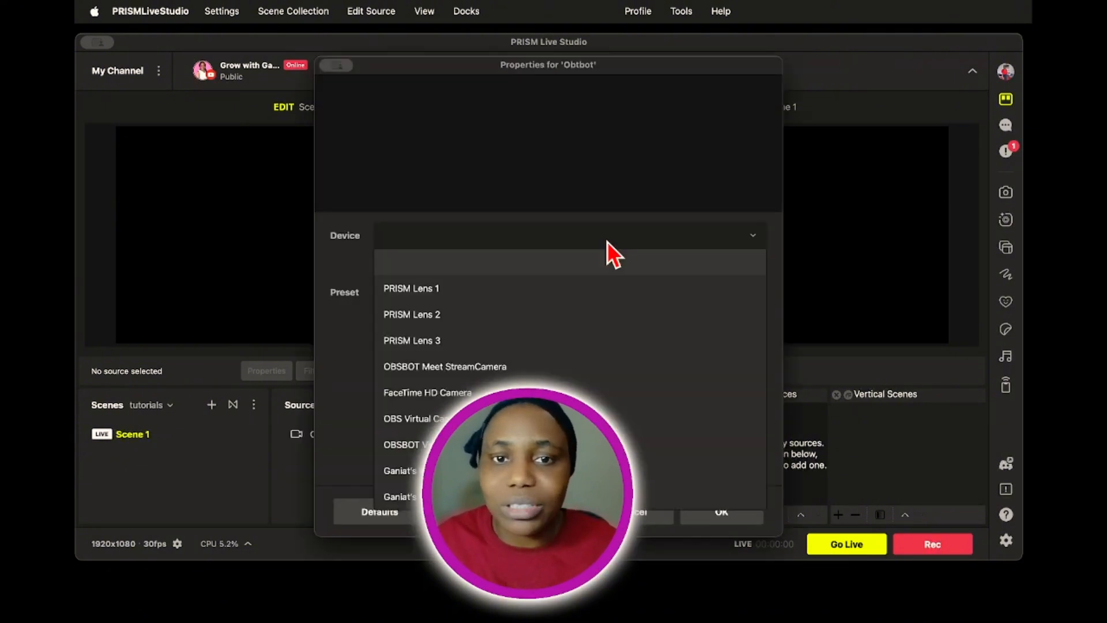
pyautogui.click(497, 365)
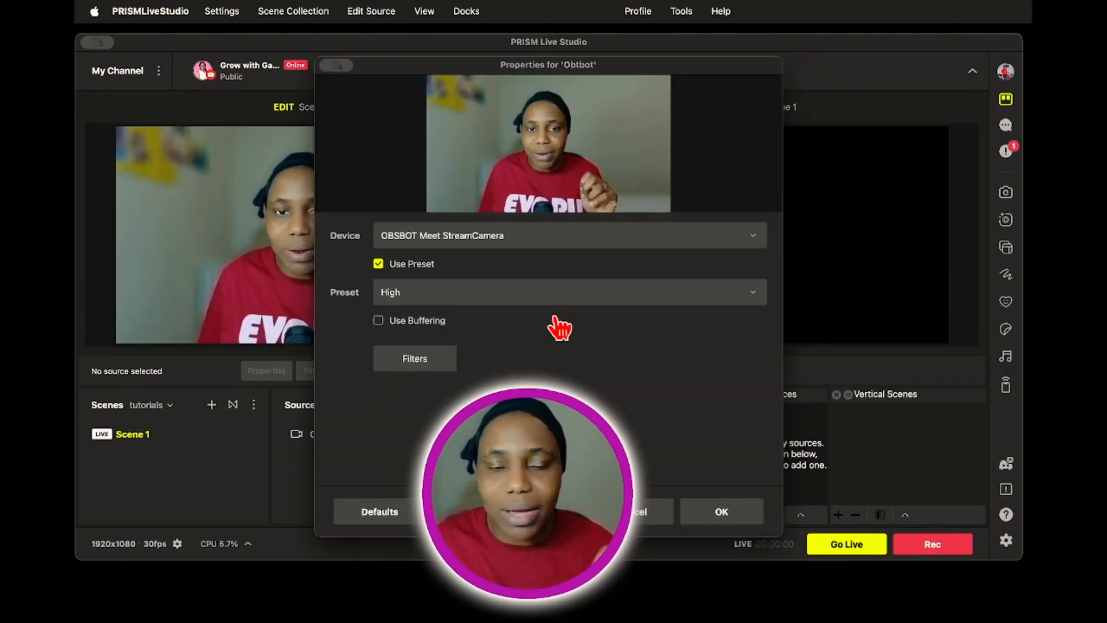
pyautogui.click(722, 512)
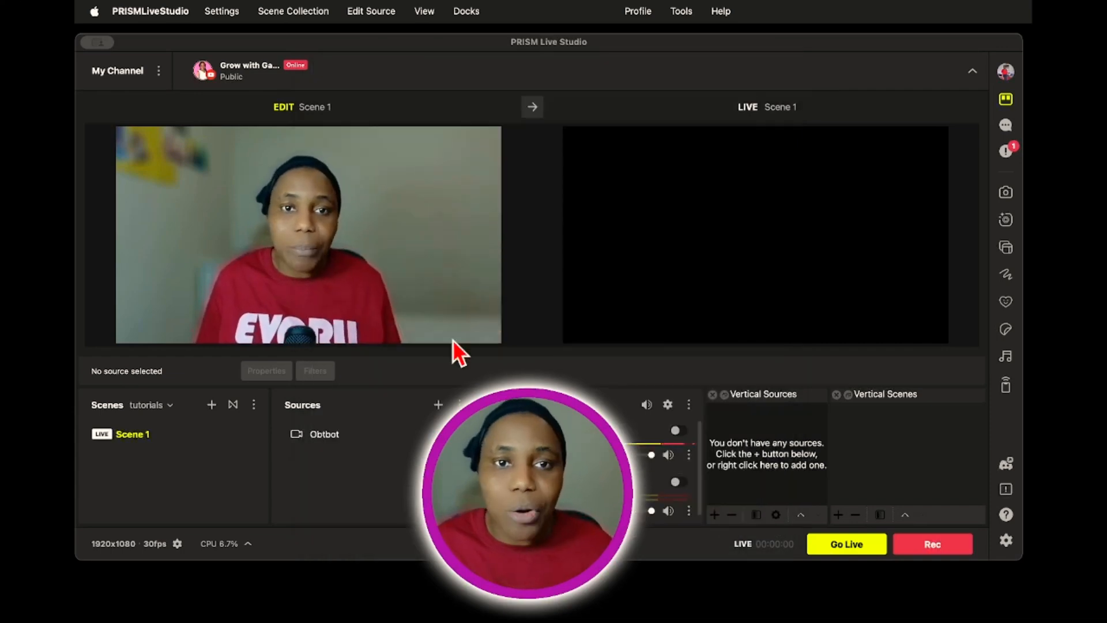
pyautogui.click(341, 128)
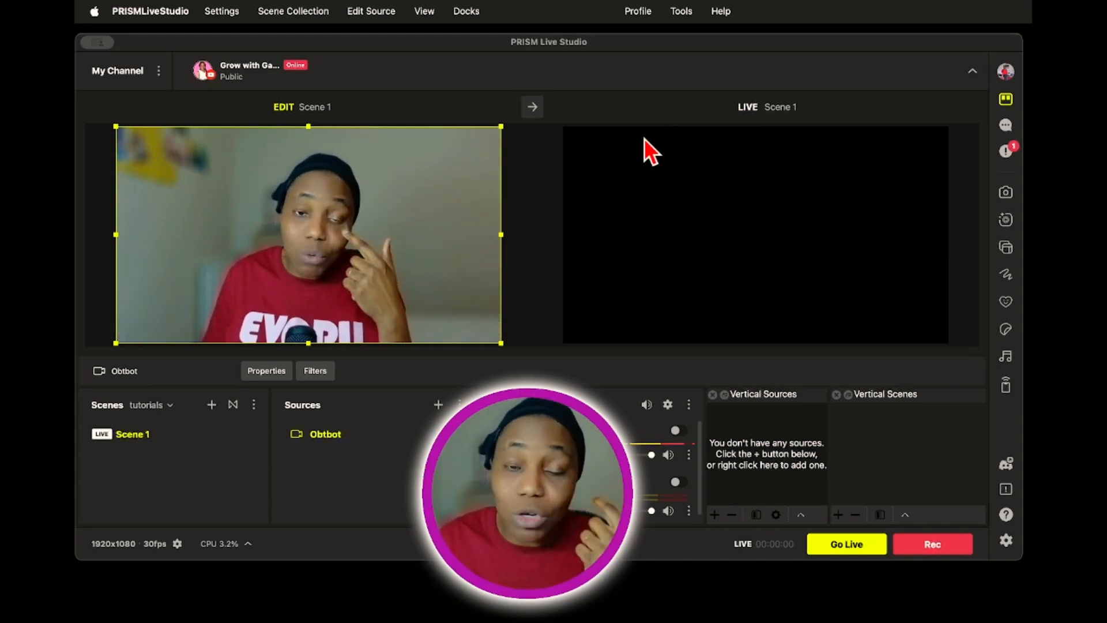
pyautogui.click(530, 109)
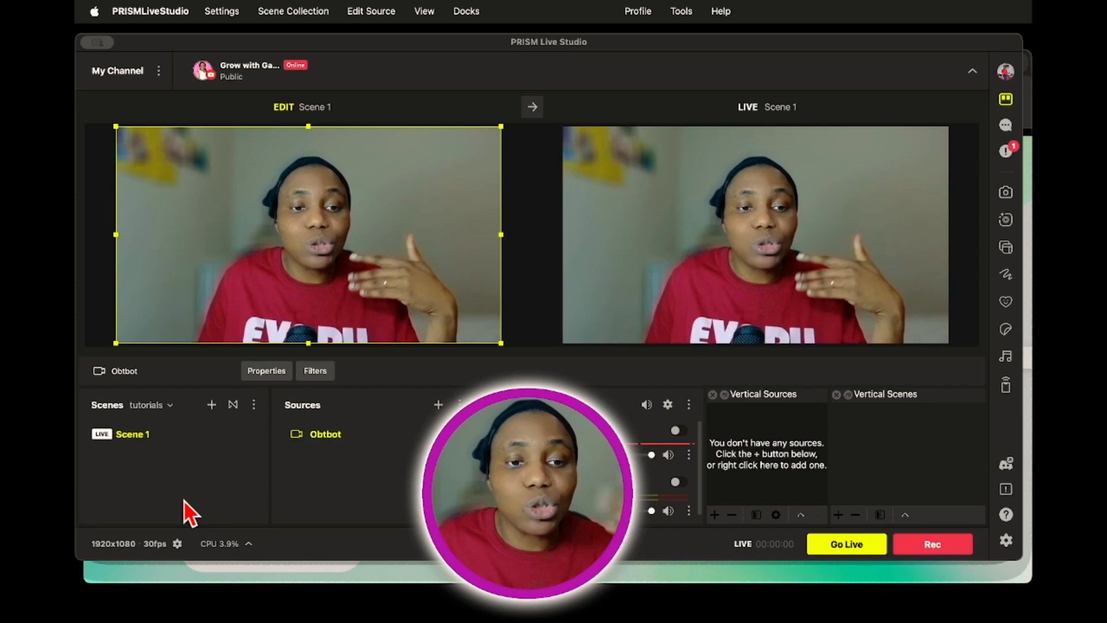
# Step: Add a new scene named "Screen"
pyautogui.click(213, 405)
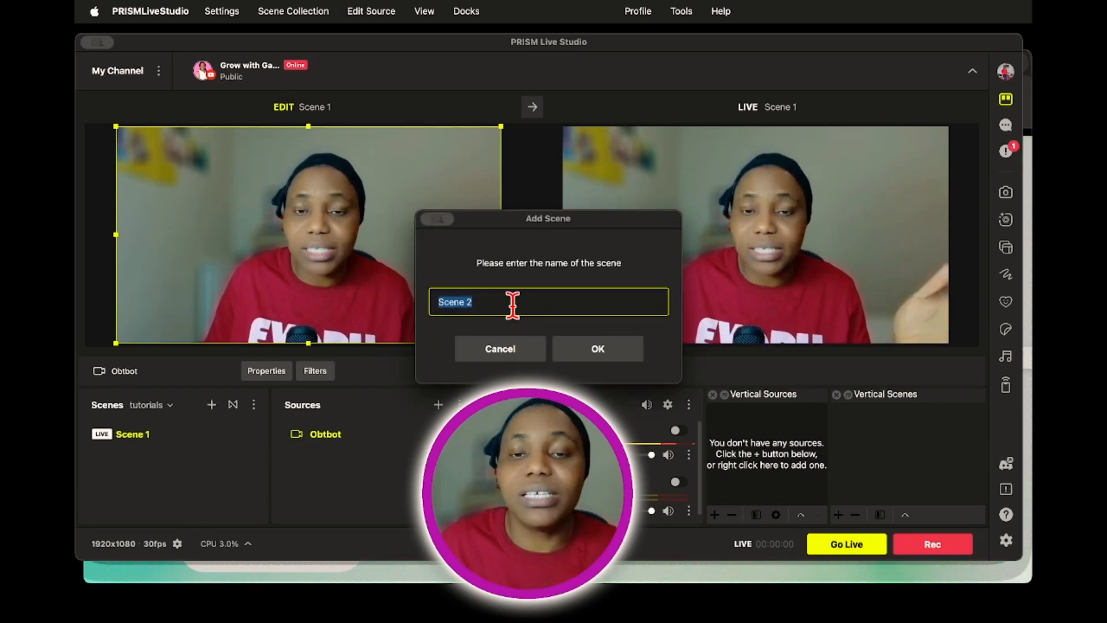
pyautogui.write('S')
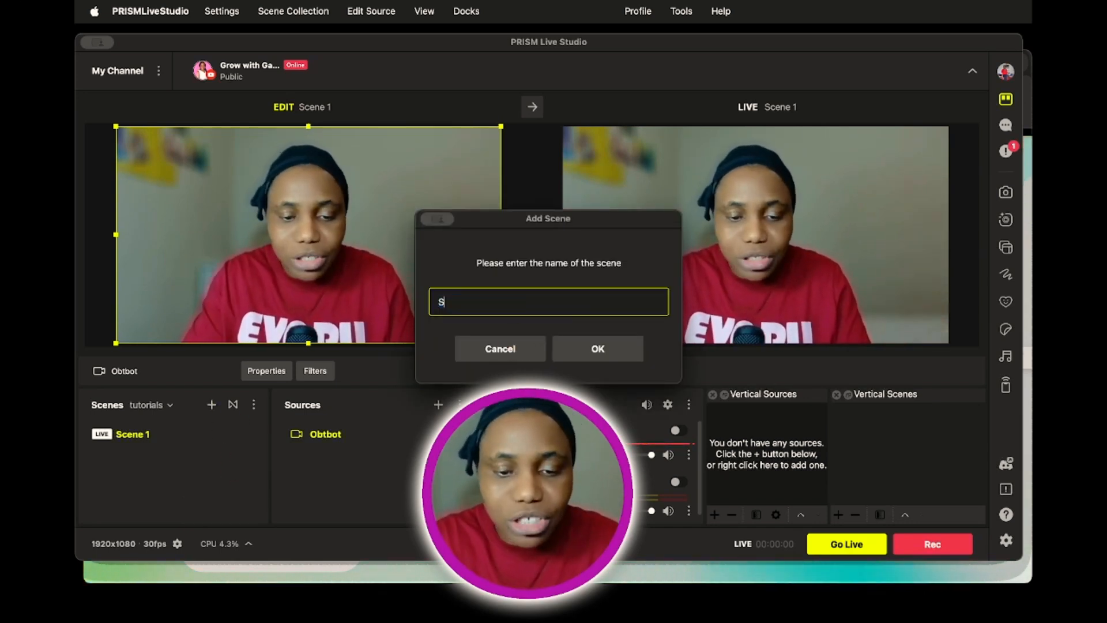
pyautogui.write('creen')
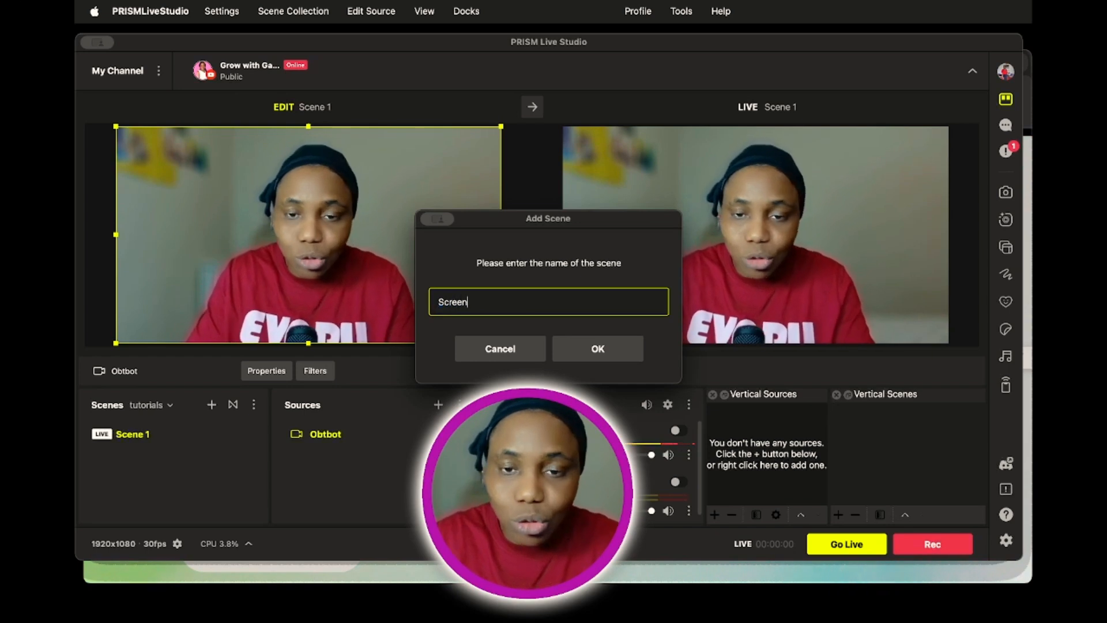
pyautogui.click(605, 353)
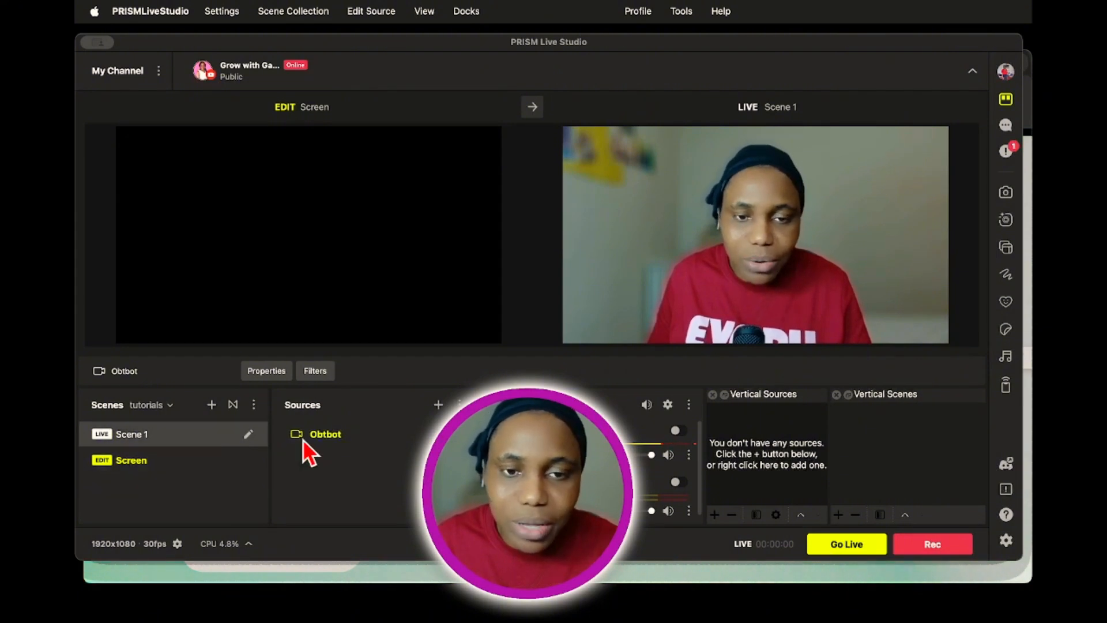
# Step: Add a macOS Screen Capture source named "Avast" to the Screen scene, using Application Capture of Avast Secure Browser
pyautogui.click(440, 410)
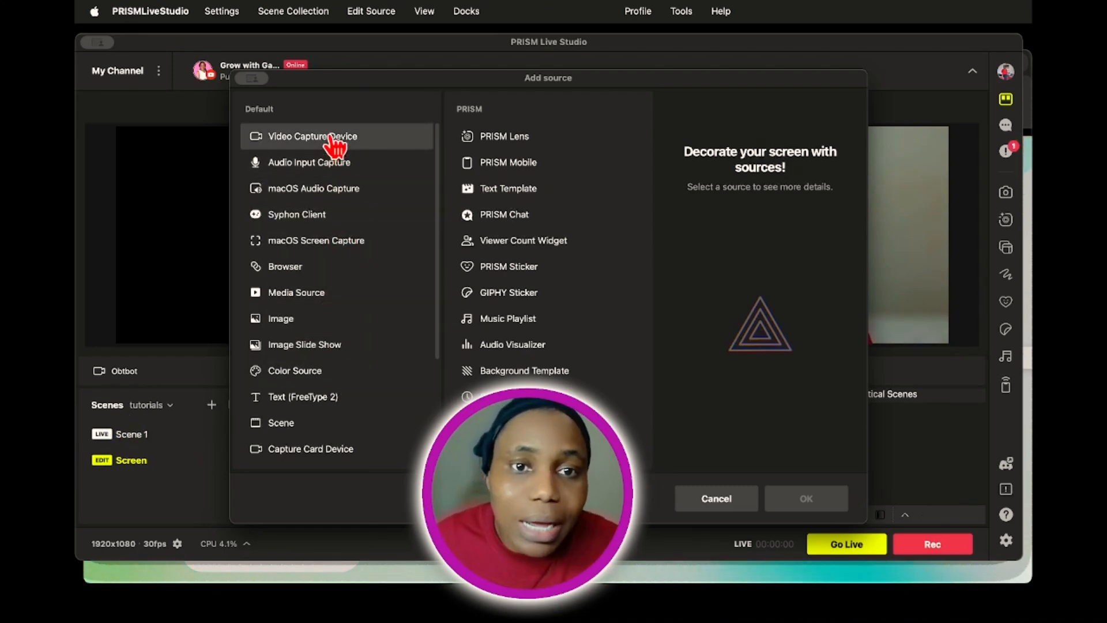
pyautogui.click(350, 247)
pyautogui.click(791, 498)
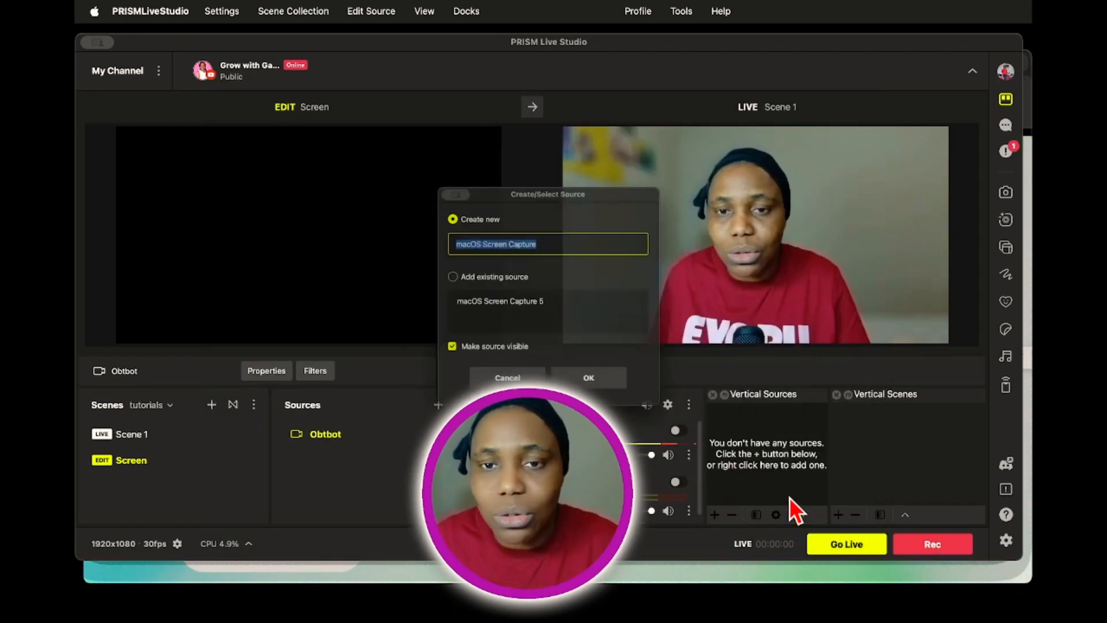
pyautogui.write('A')
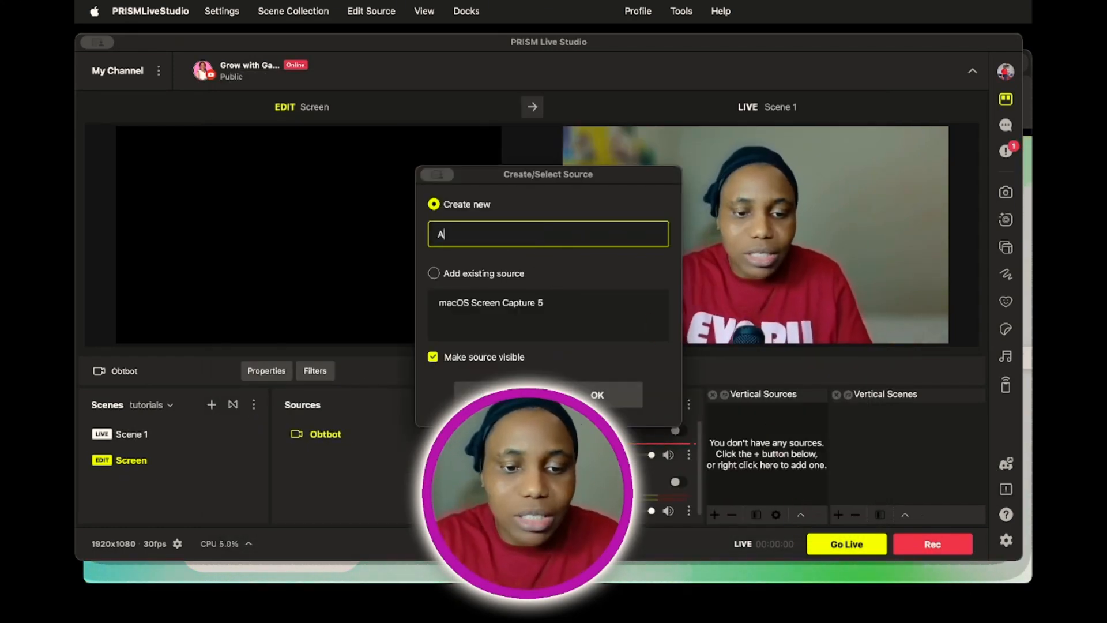
pyautogui.write('vast')
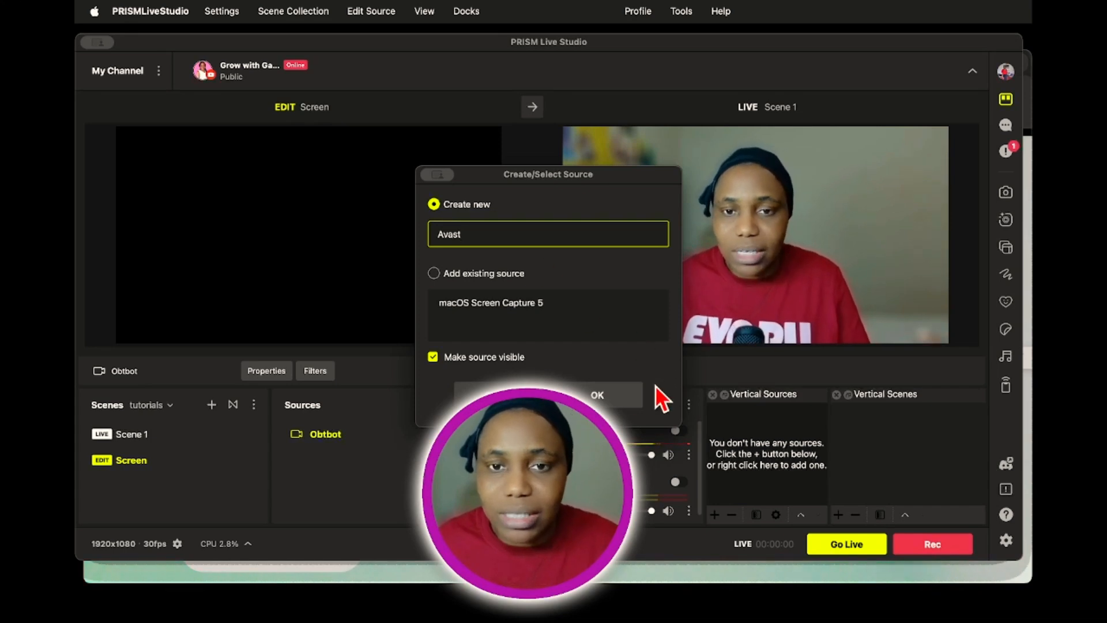
pyautogui.click(619, 398)
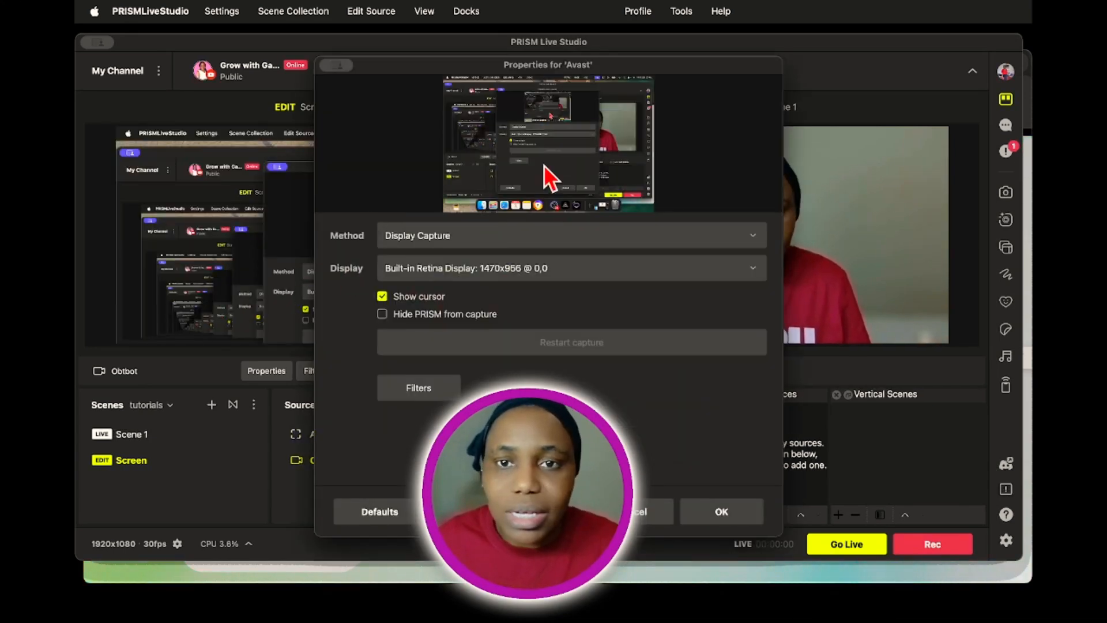
pyautogui.click(494, 241)
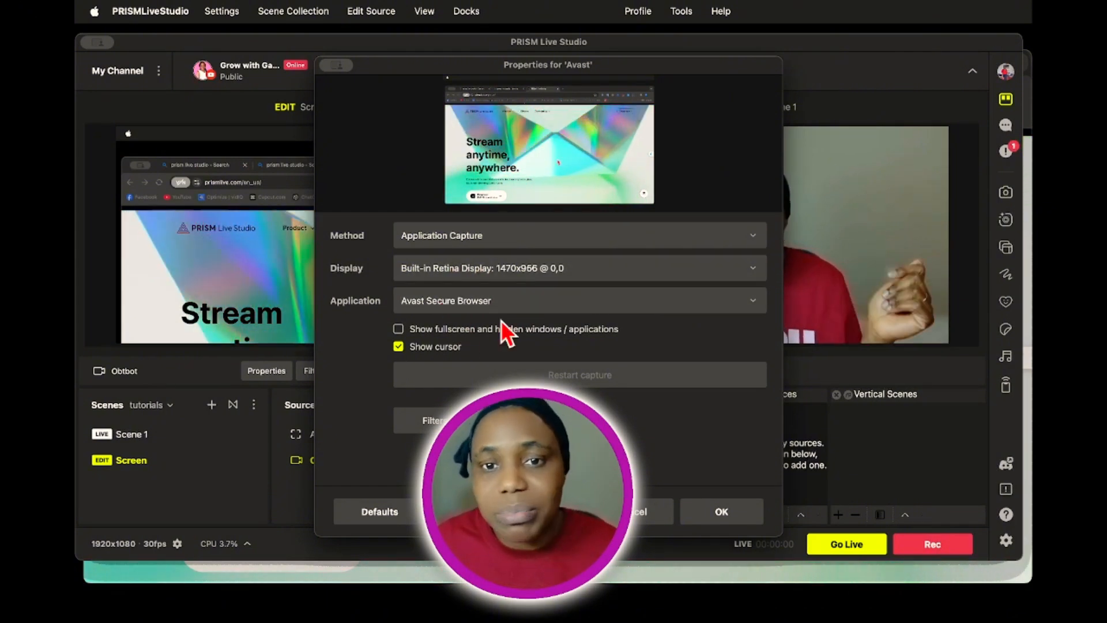
pyautogui.click(722, 514)
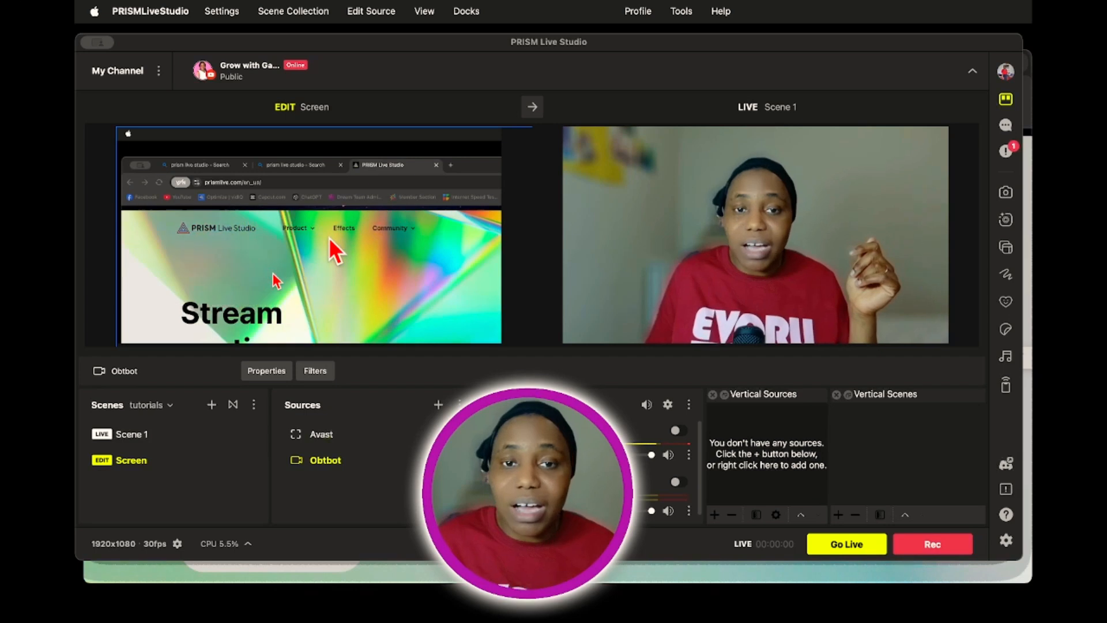
# Step: Transform the Avast browser capture in the edit preview so that it fills the entire canvas
pyautogui.rightClick(329, 237)
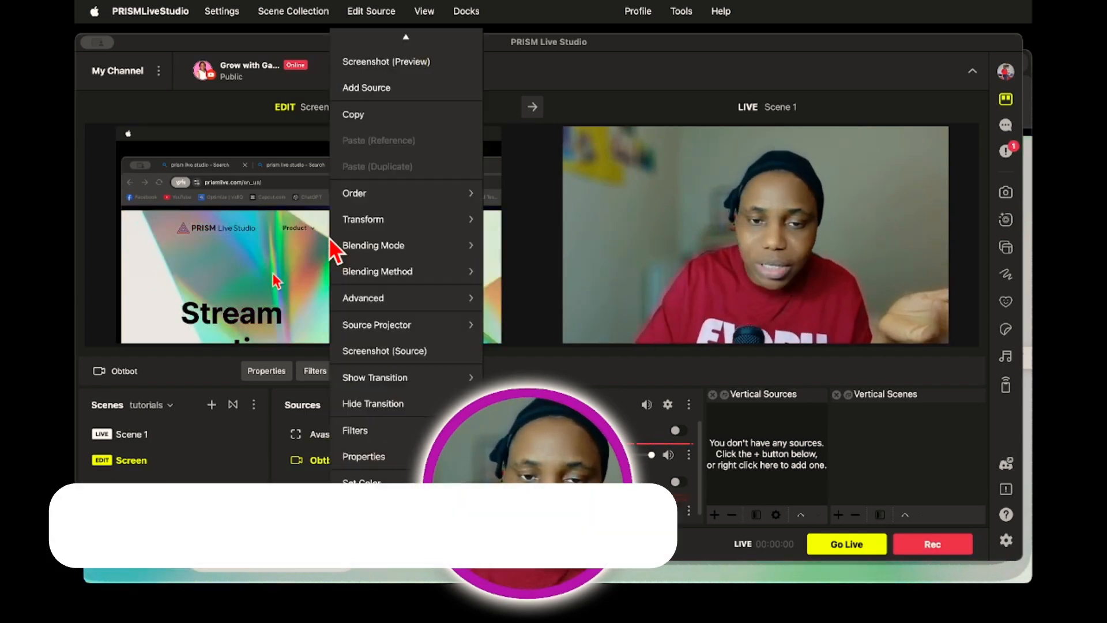
pyautogui.moveTo(363, 220)
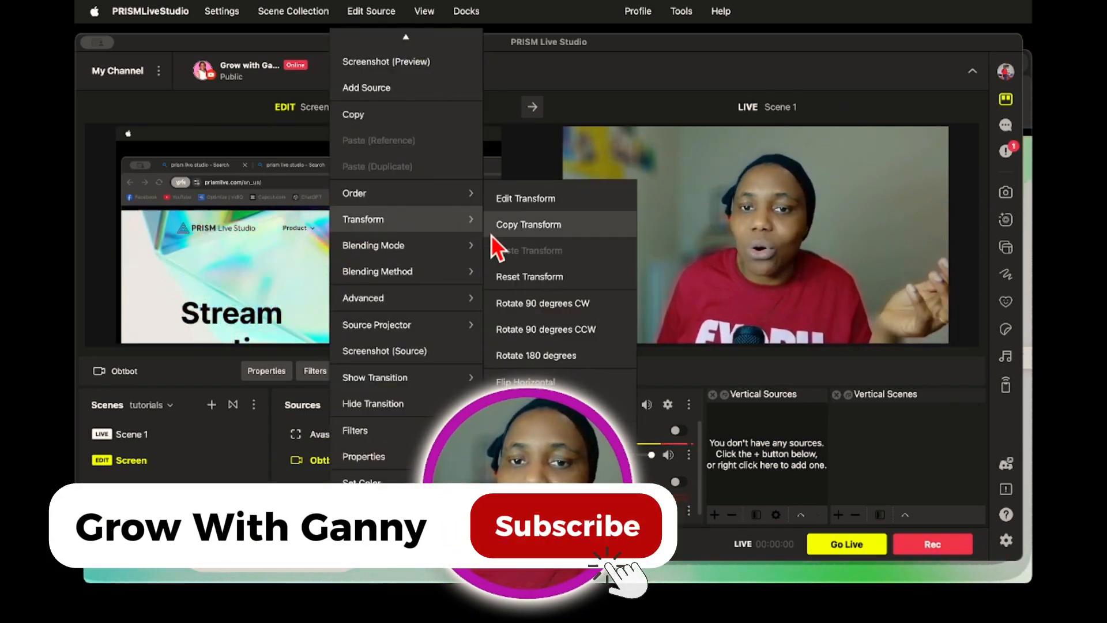
pyautogui.click(519, 225)
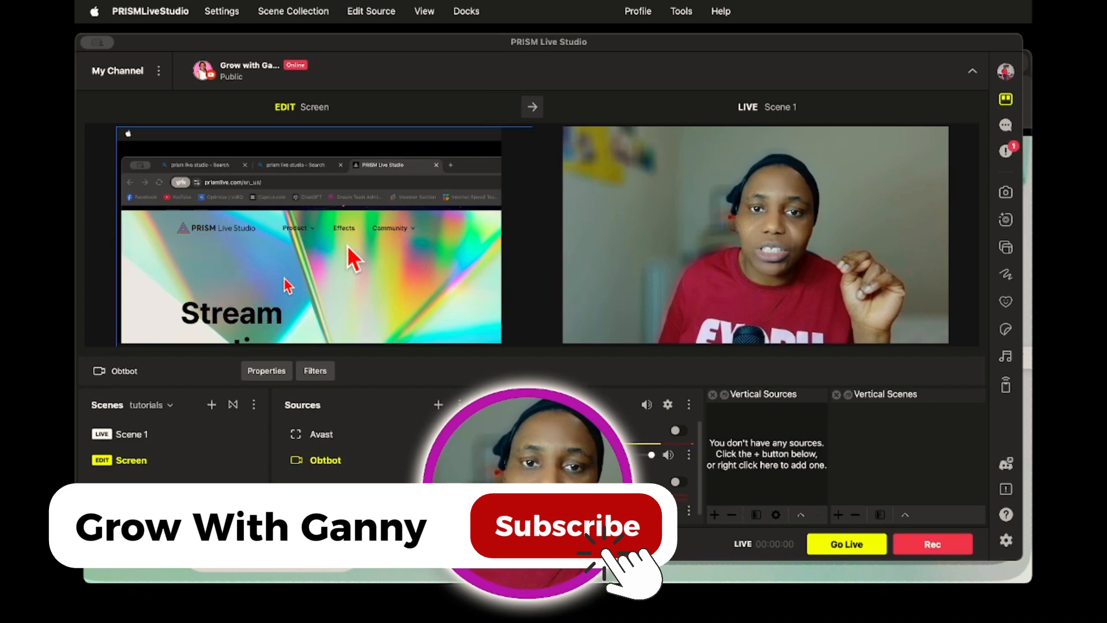
pyautogui.click(347, 244)
pyautogui.rightClick(348, 245)
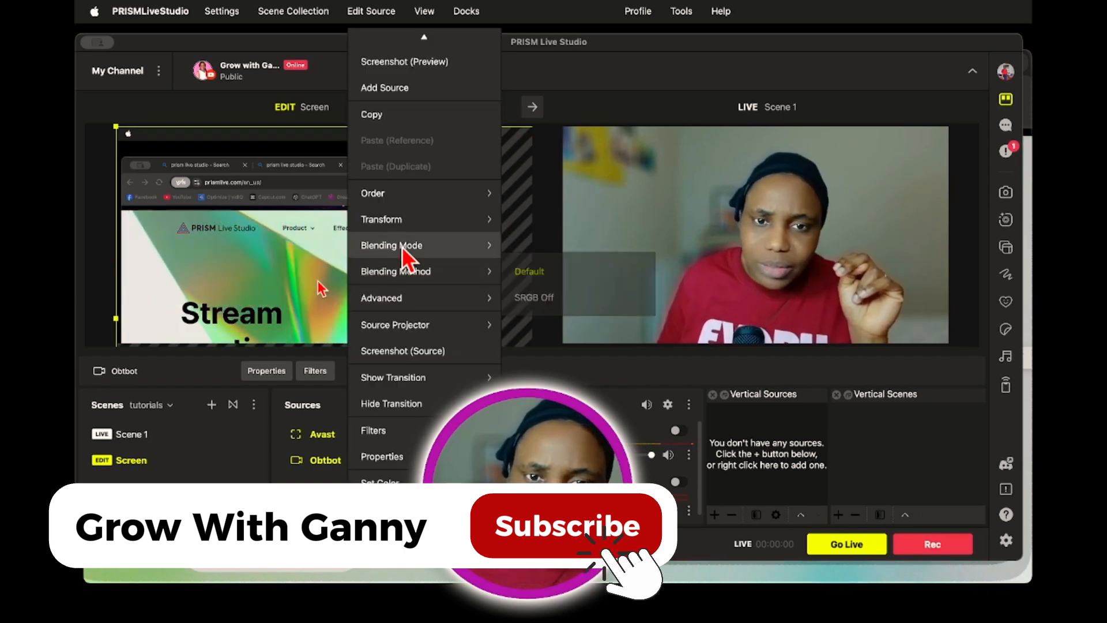
pyautogui.moveTo(412, 219)
pyautogui.click(548, 434)
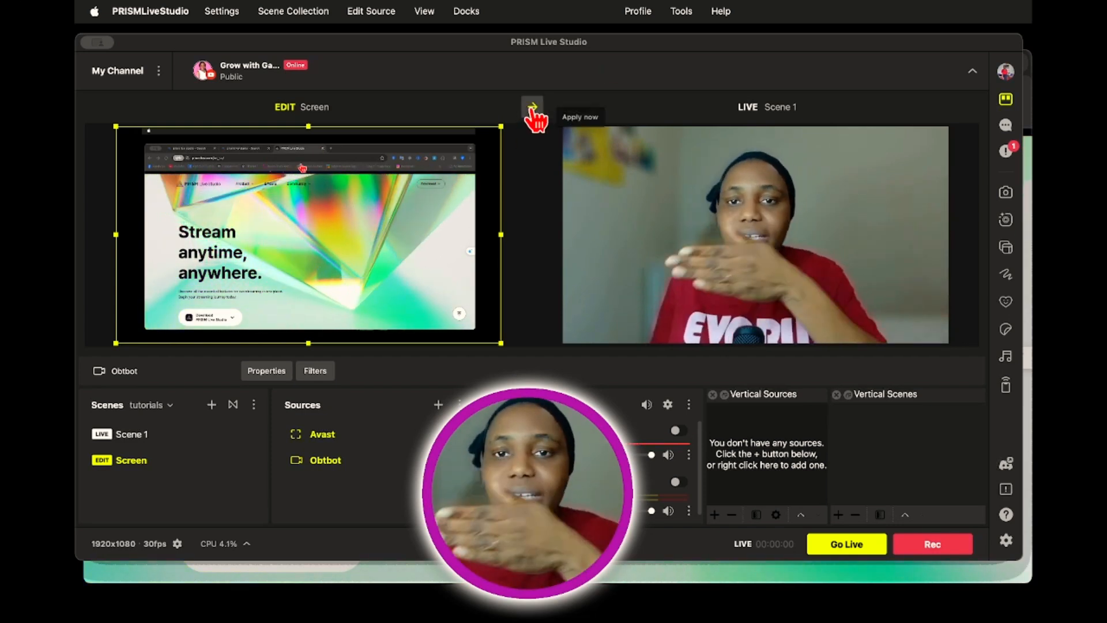
# Step: Switch the live output to the Screen scene, change it to Scene 1, and return it to the Screen scene
pyautogui.click(532, 108)
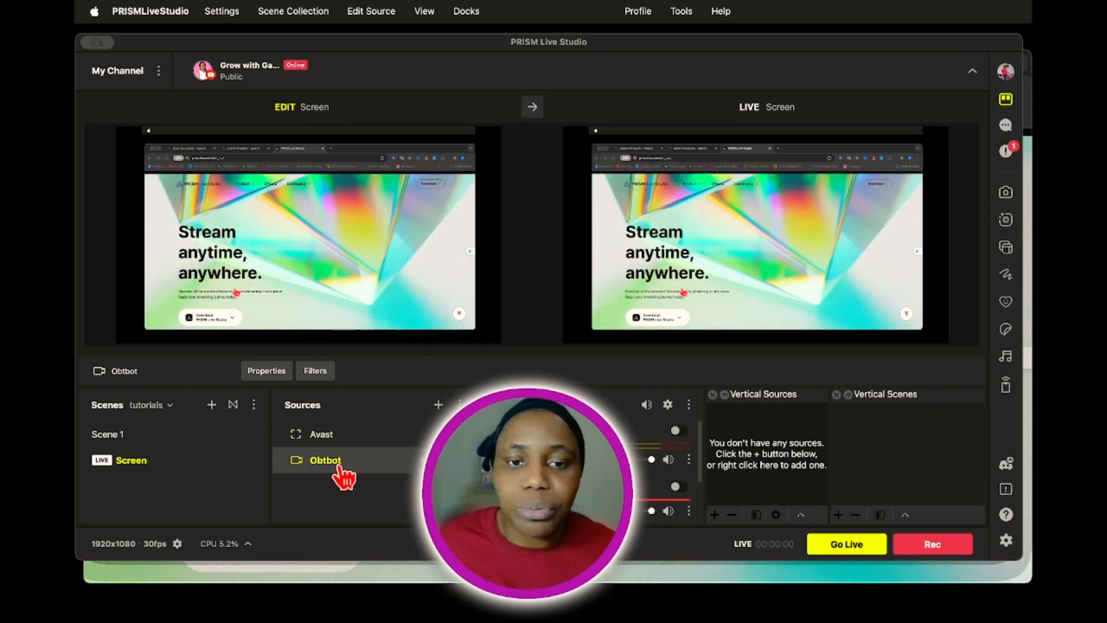
pyautogui.click(332, 346)
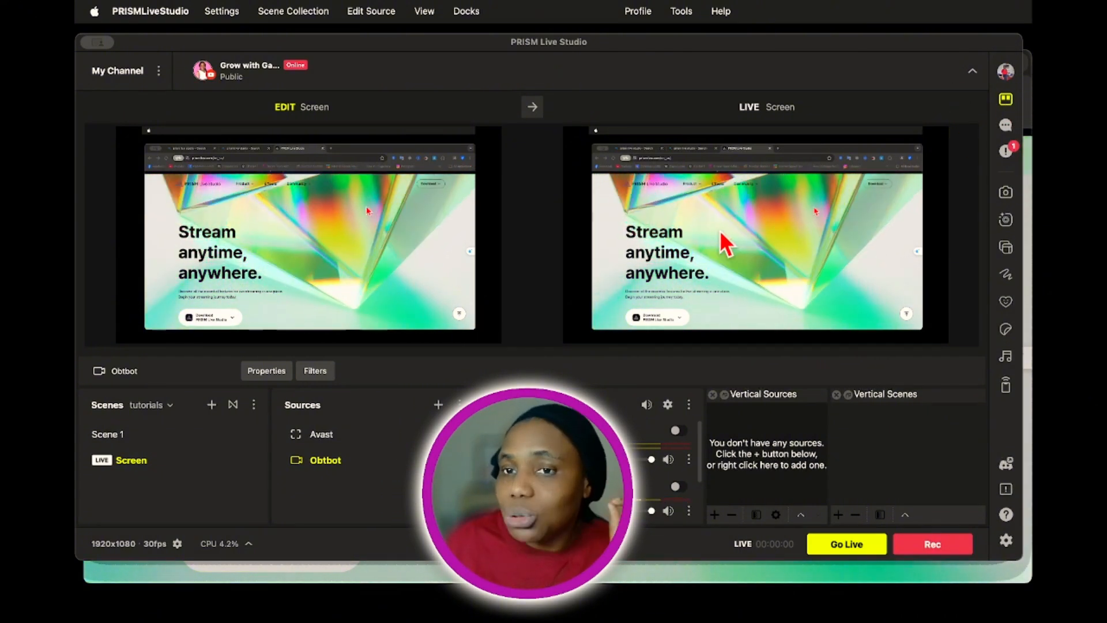
pyautogui.click(128, 436)
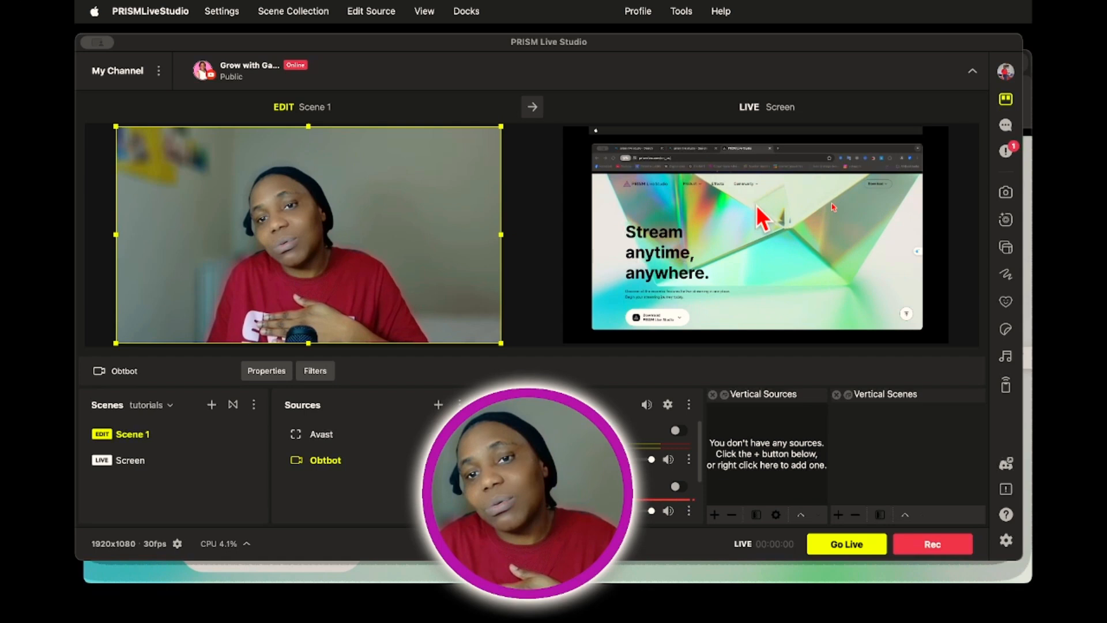
pyautogui.click(532, 107)
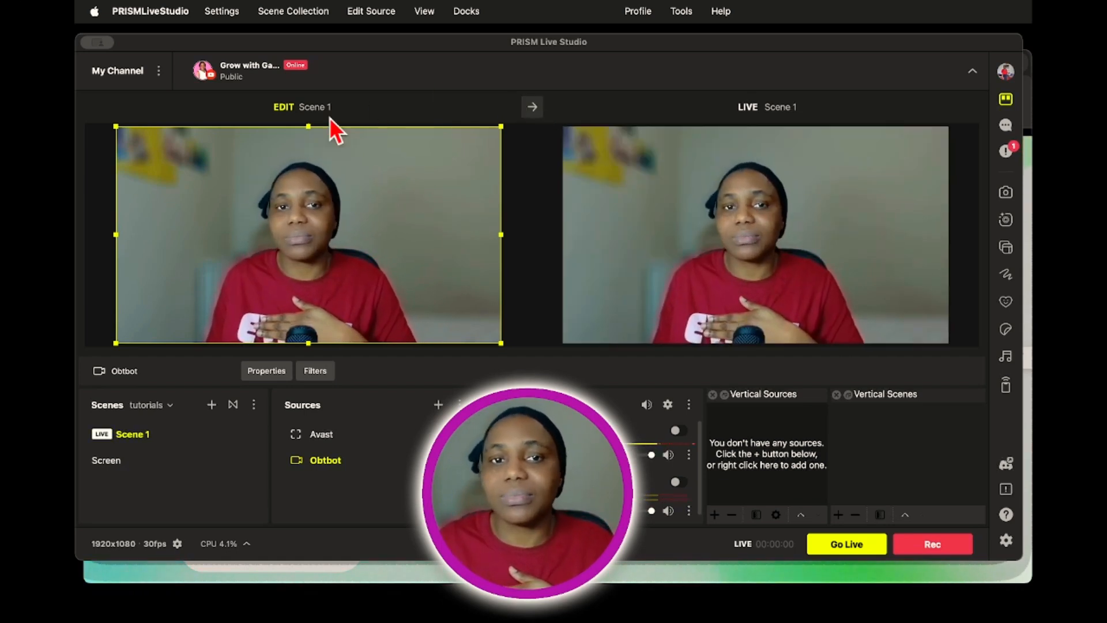
pyautogui.click(146, 462)
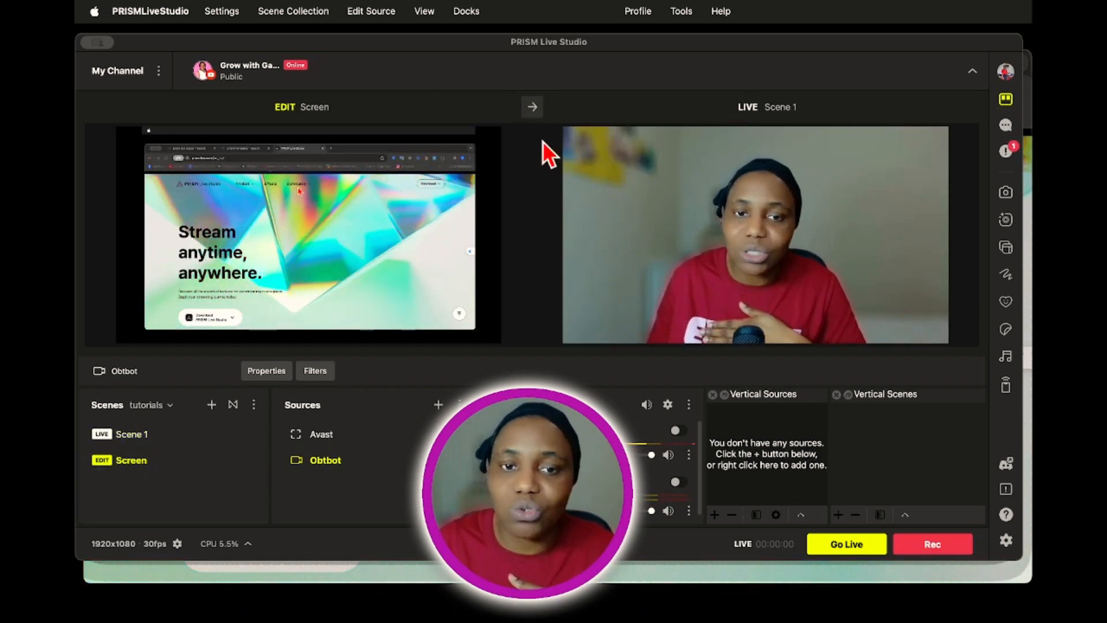
pyautogui.click(532, 107)
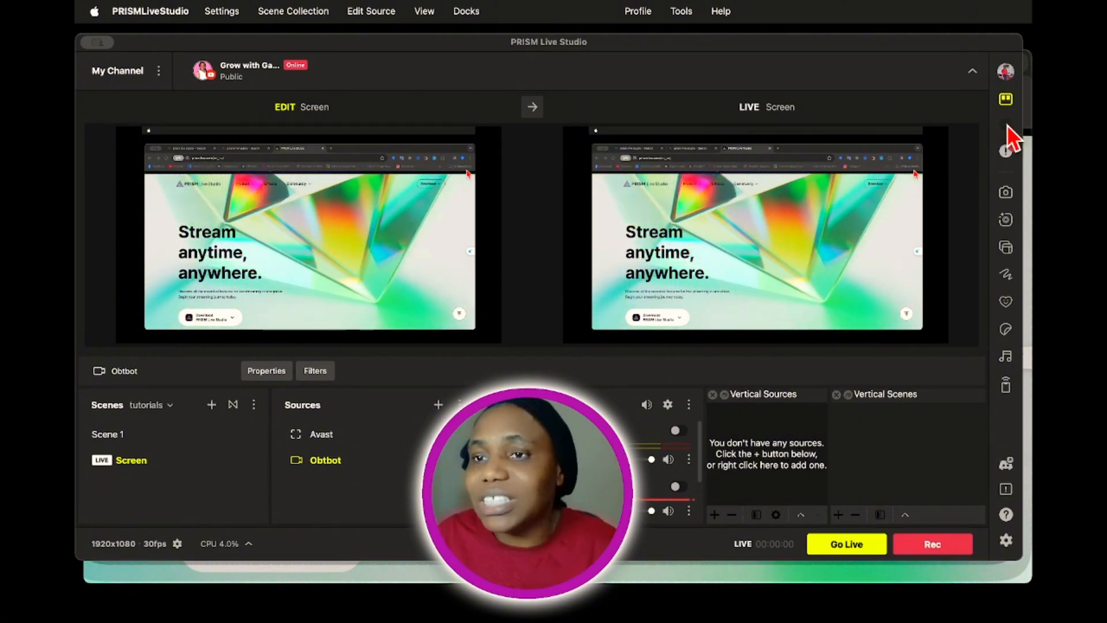
# Step: View the YouTube live chat area and close it again
pyautogui.click(1007, 125)
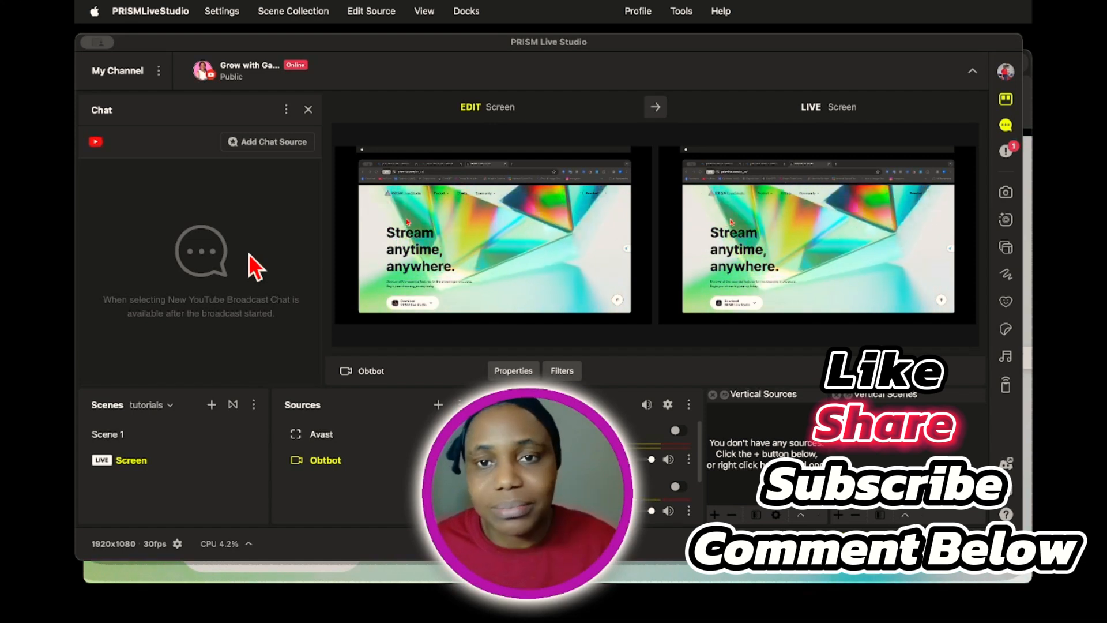
pyautogui.click(400, 223)
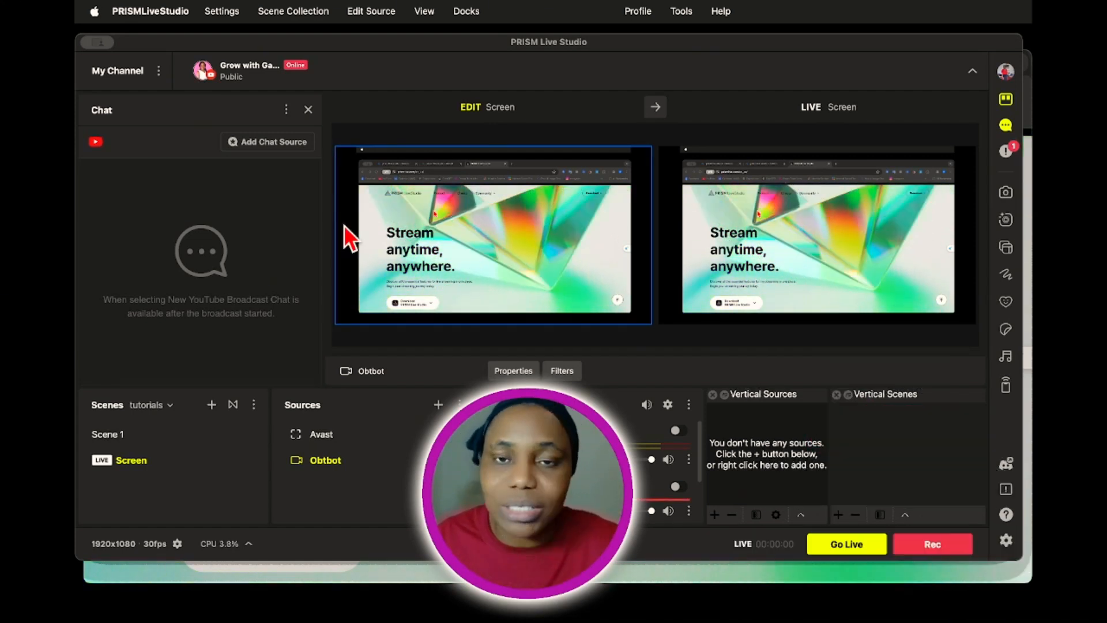
pyautogui.click(1006, 127)
# Step: Turn off the dual edit and live preview and show Scene 1 in the single preview
pyautogui.click(1005, 99)
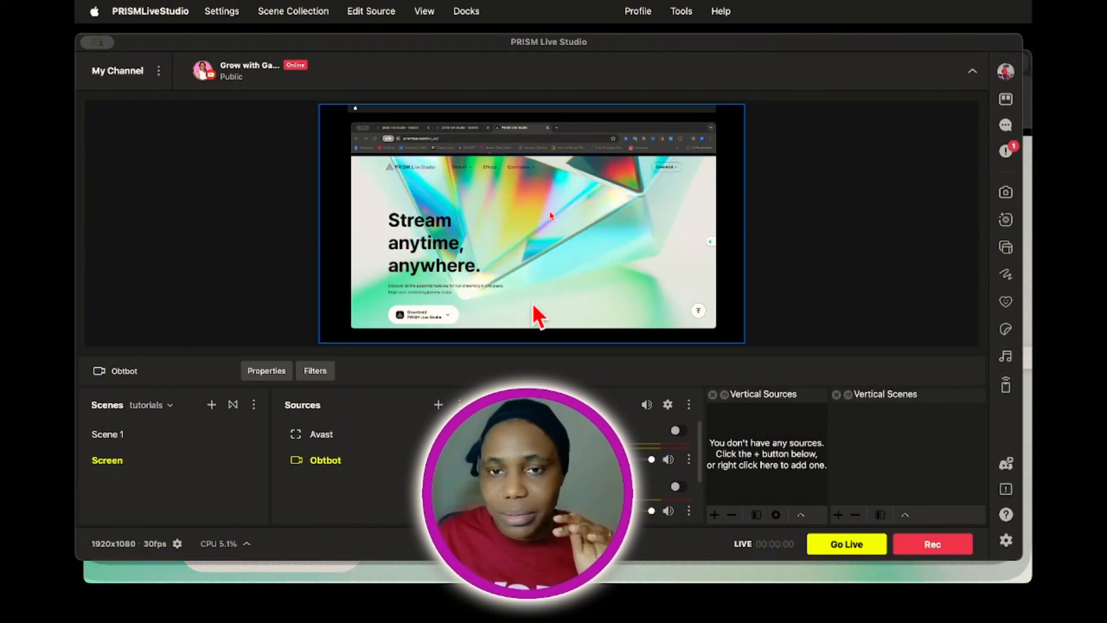
pyautogui.click(151, 442)
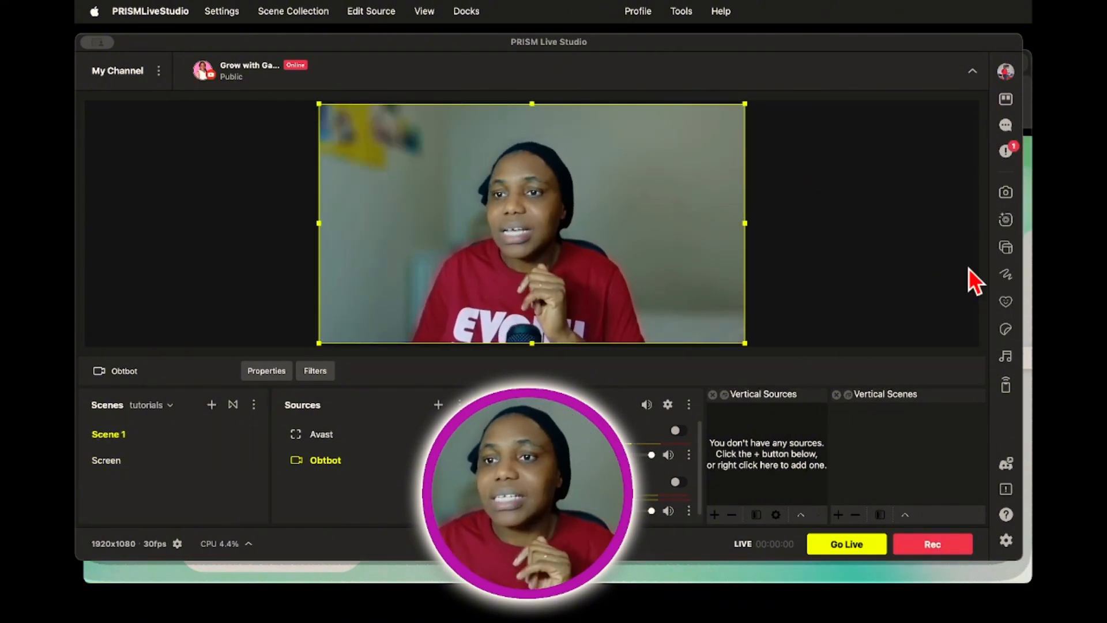
# Step: Read the Notice window's alert and close the window
pyautogui.click(1006, 153)
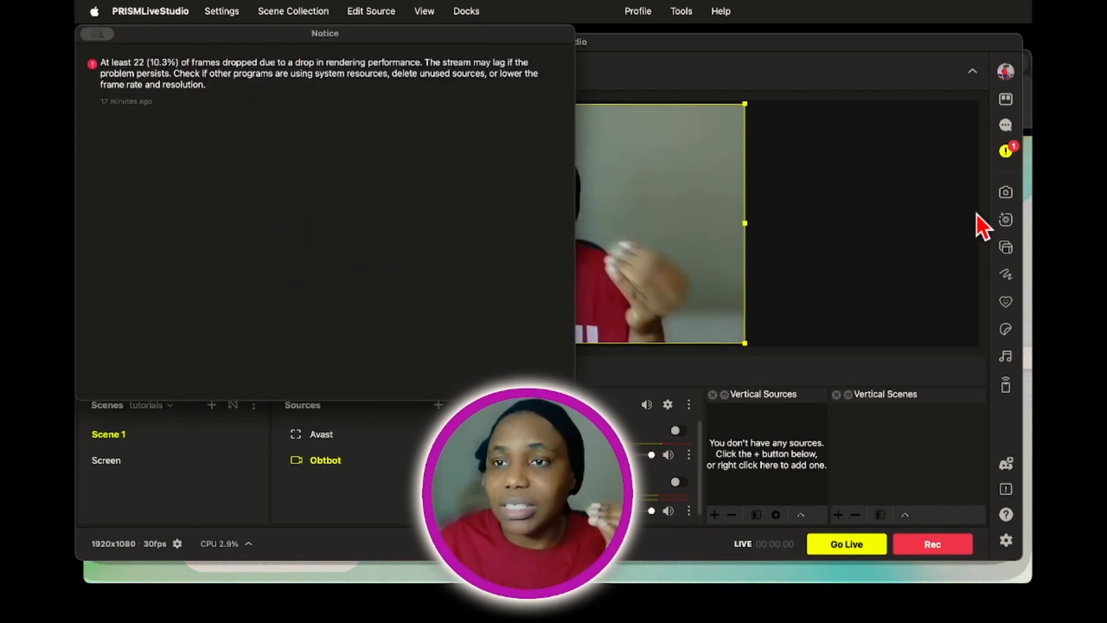
pyautogui.click(1006, 153)
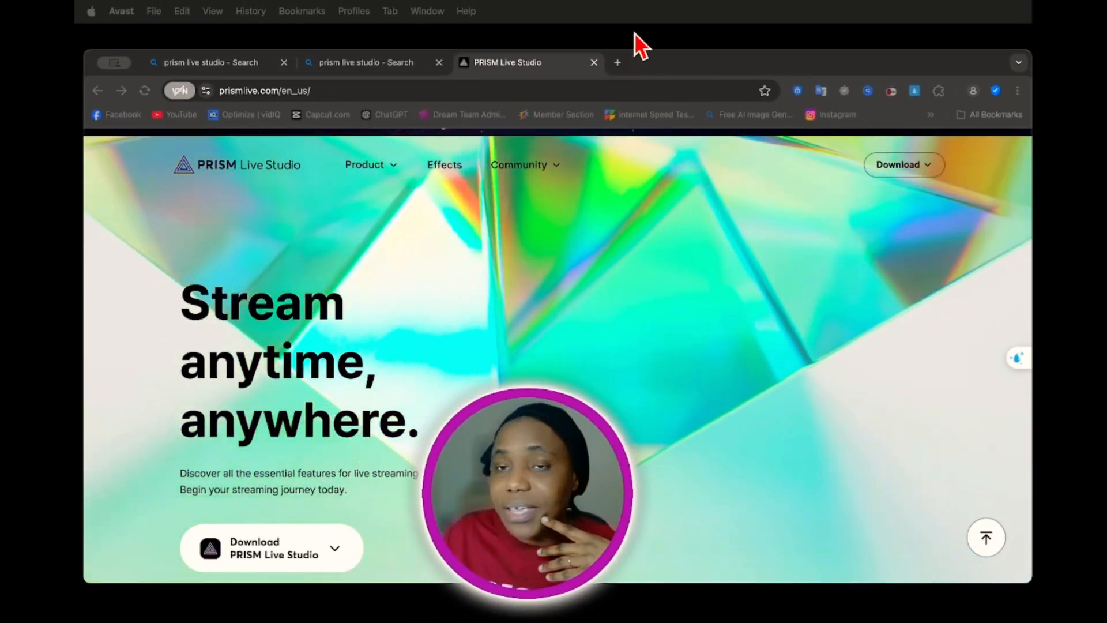
# Step: In the Avast browser, search Bing for "prism lens" and open the PRISM Lens page on the PRISM Live Studio site
pyautogui.click(344, 62)
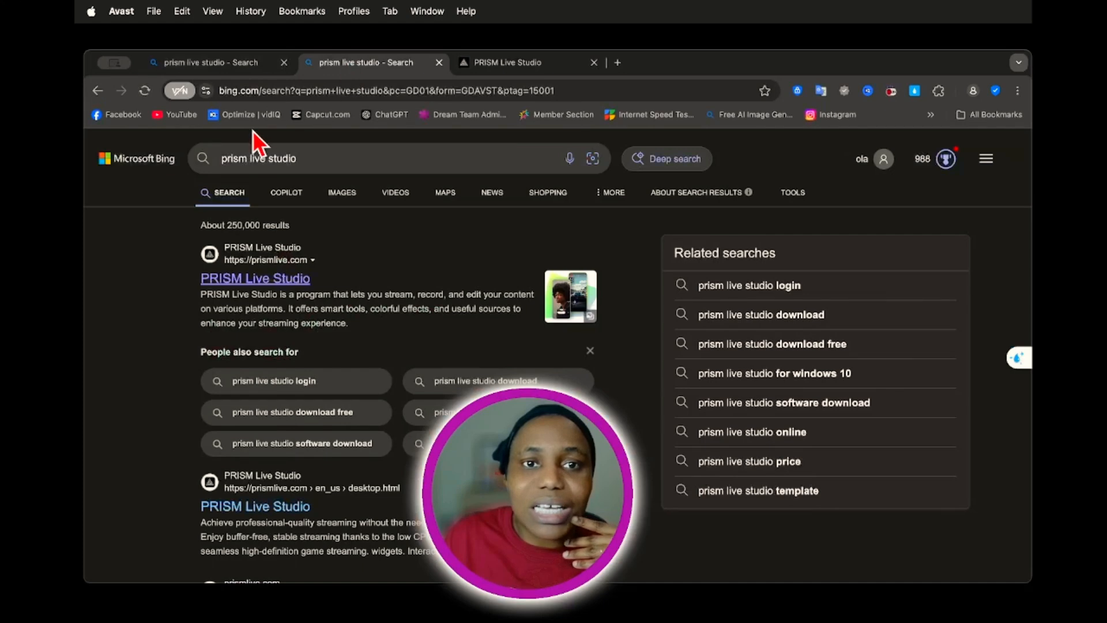
pyautogui.click(294, 158)
pyautogui.press('BackSpace')
pyautogui.press('BackSpace')
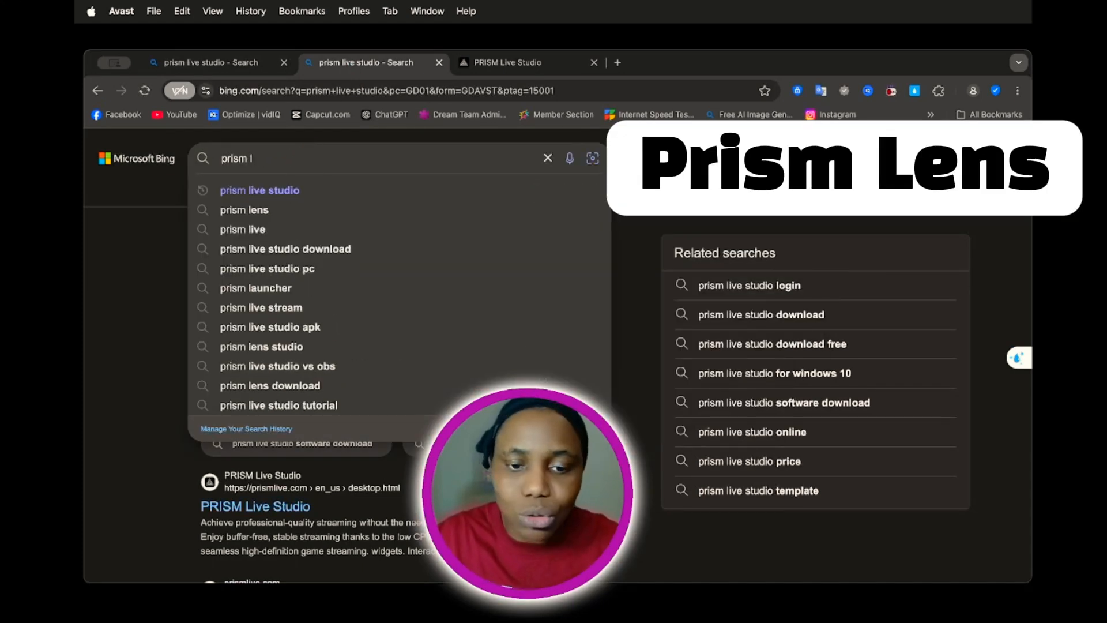
pyautogui.press('Return')
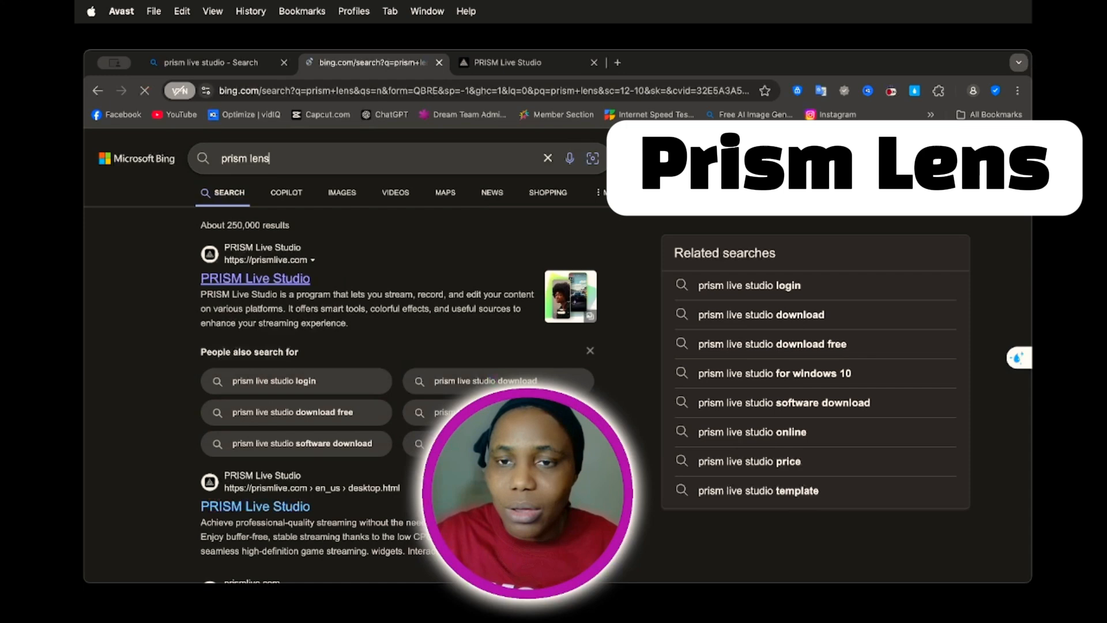
pyautogui.click(275, 281)
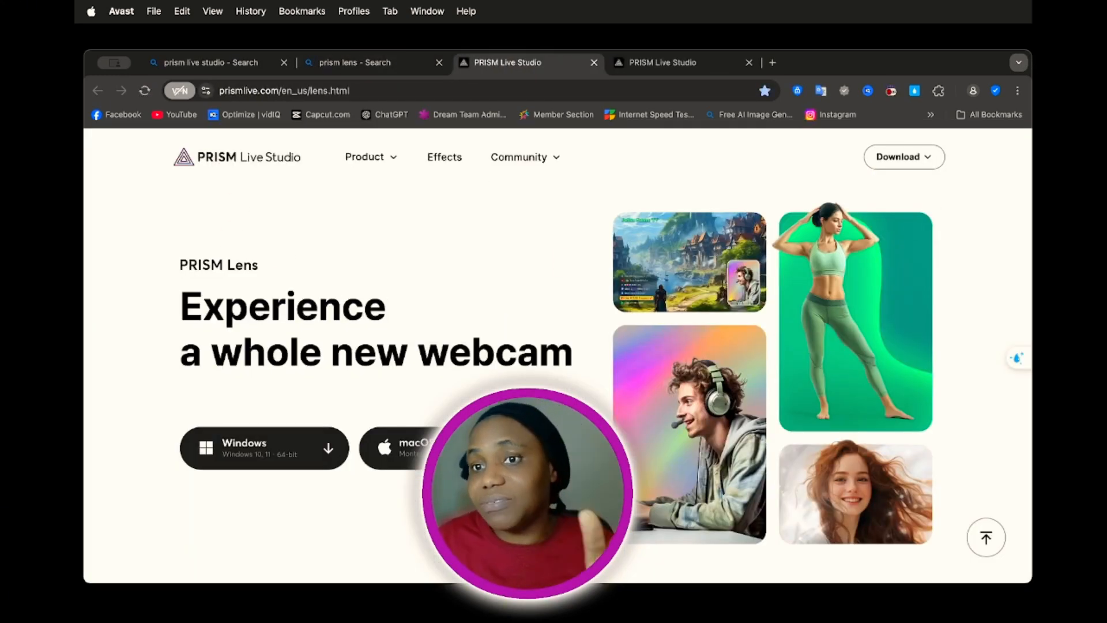
pyautogui.click(911, 165)
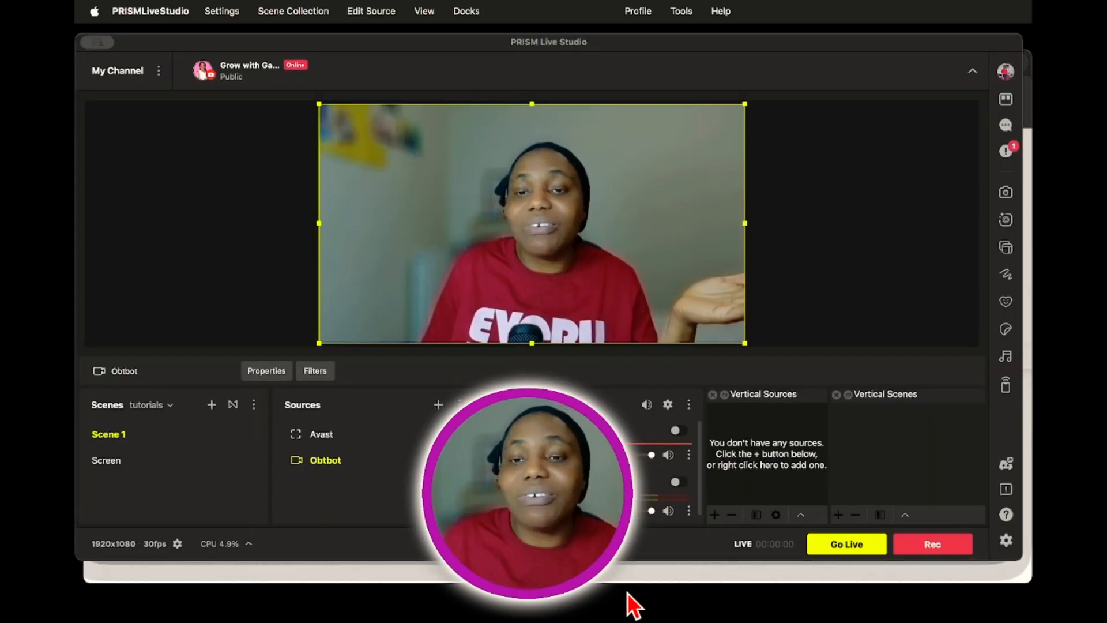
# Step: Launch PRISM Lens from PRISM Live Studio and reposition its window
pyautogui.click(1005, 221)
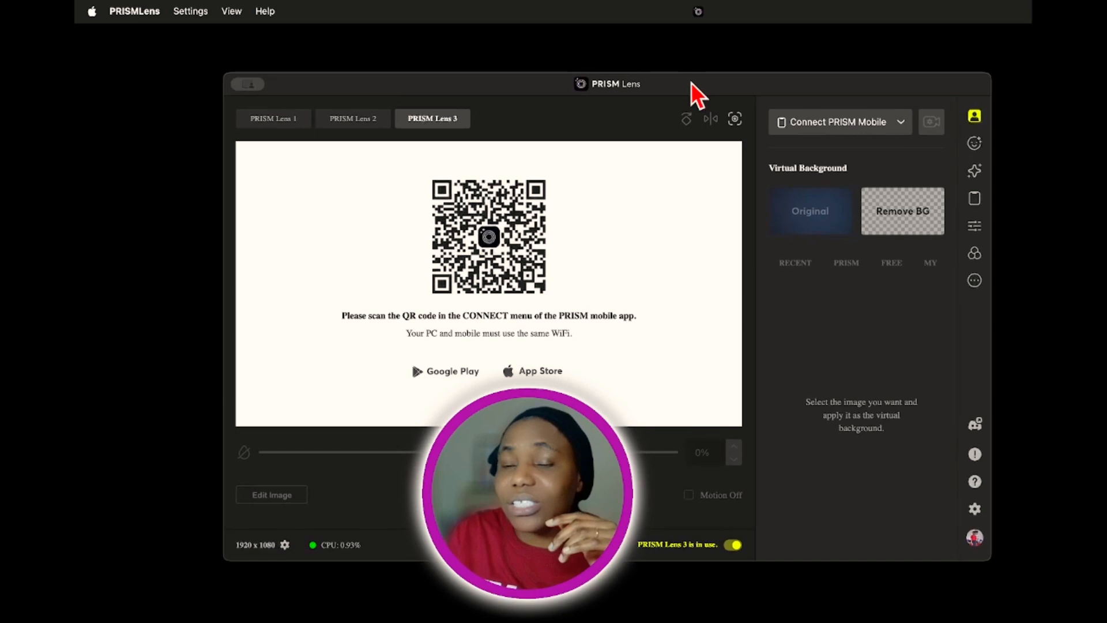
pyautogui.moveTo(691, 82); pyautogui.dragTo(624, 81)
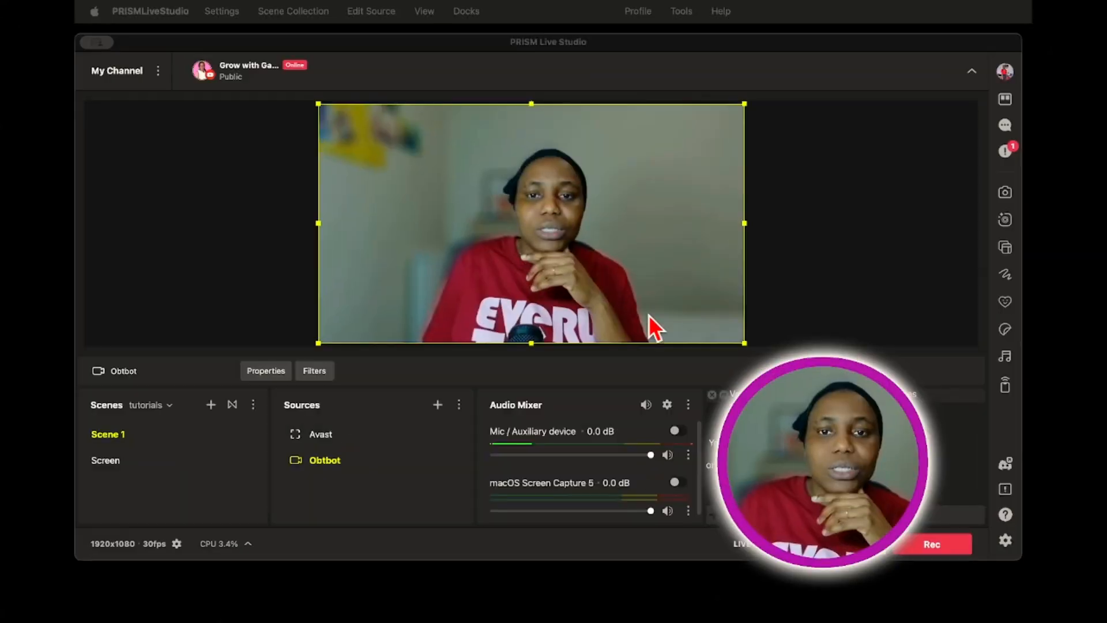
# Step: Look through the Scene Template collection, including RetroGame, Horror and NEON Horizontal, and close it without installing a template
pyautogui.click(1006, 249)
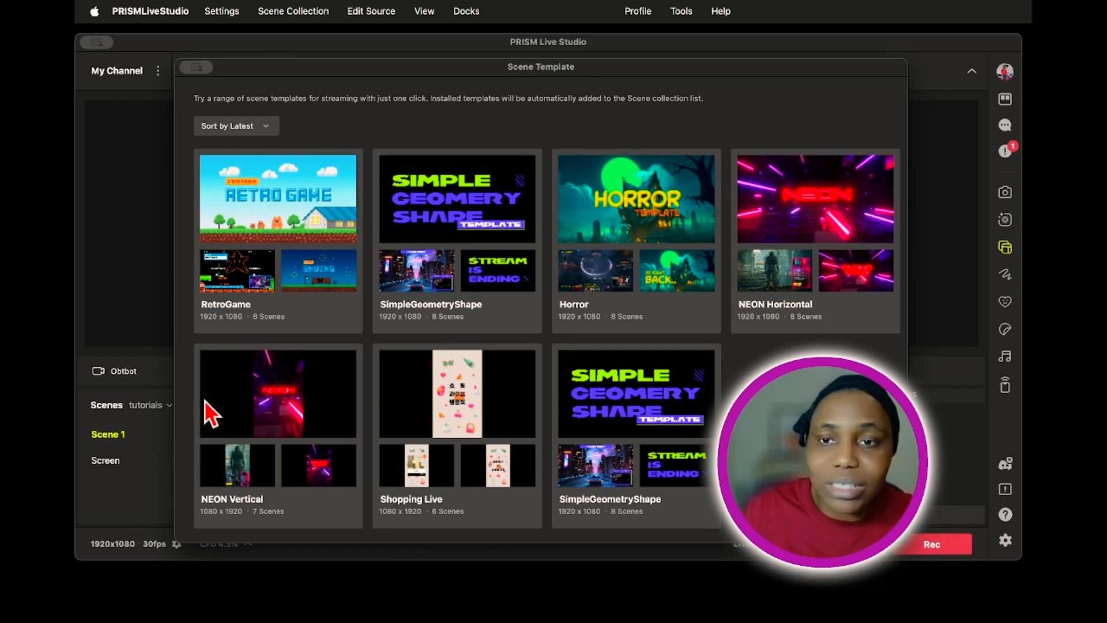
pyautogui.moveTo(746, 295)
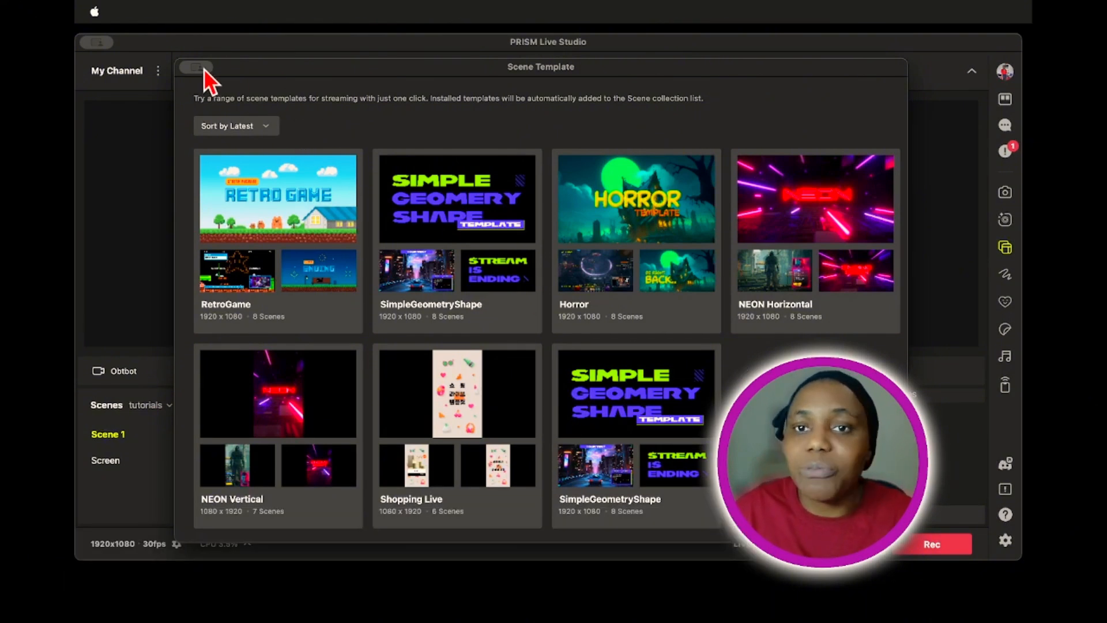
pyautogui.click(198, 68)
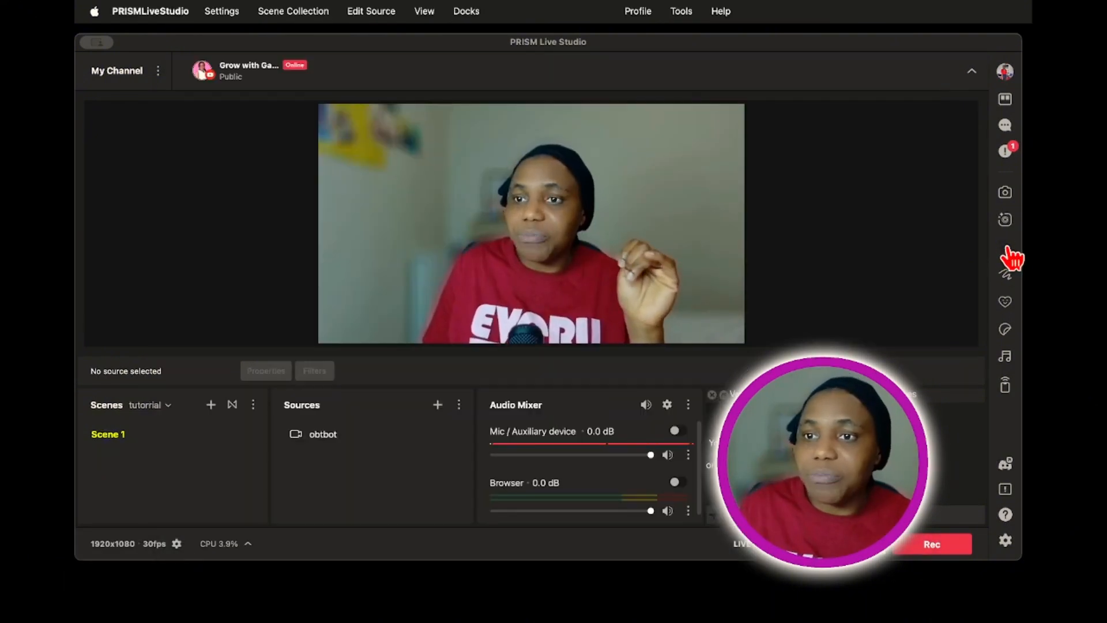
pyautogui.click(1006, 248)
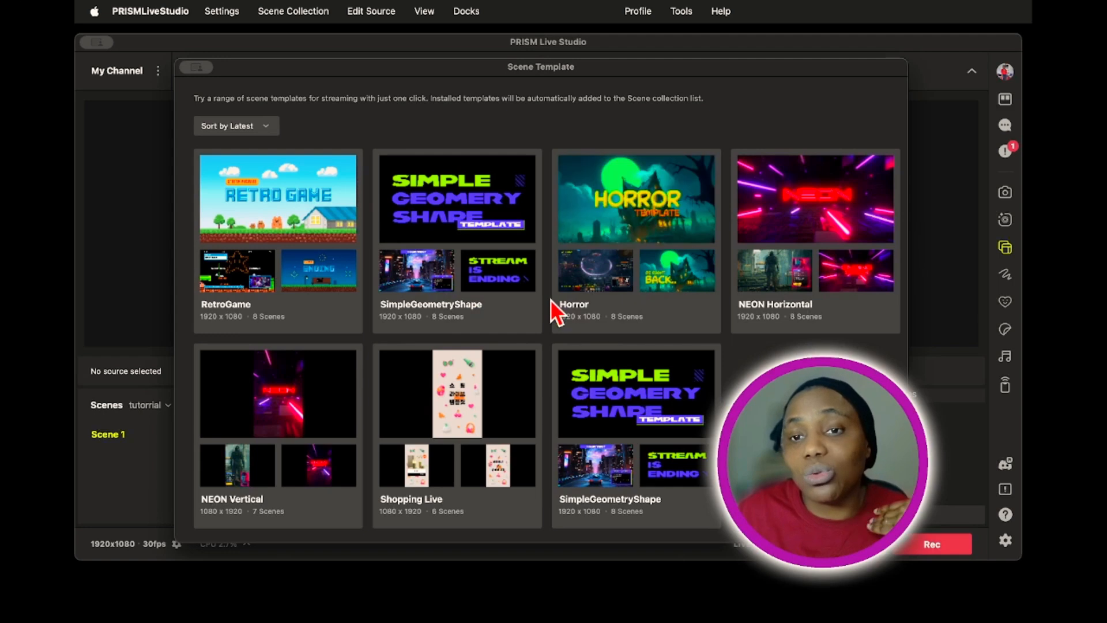
pyautogui.click(203, 67)
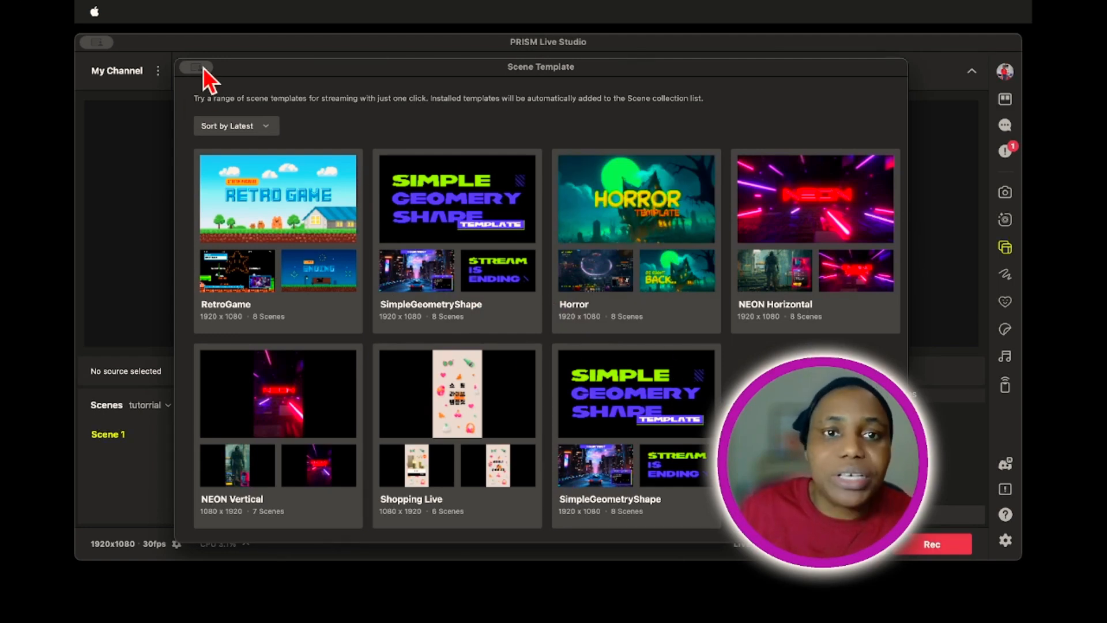
pyautogui.click(240, 92)
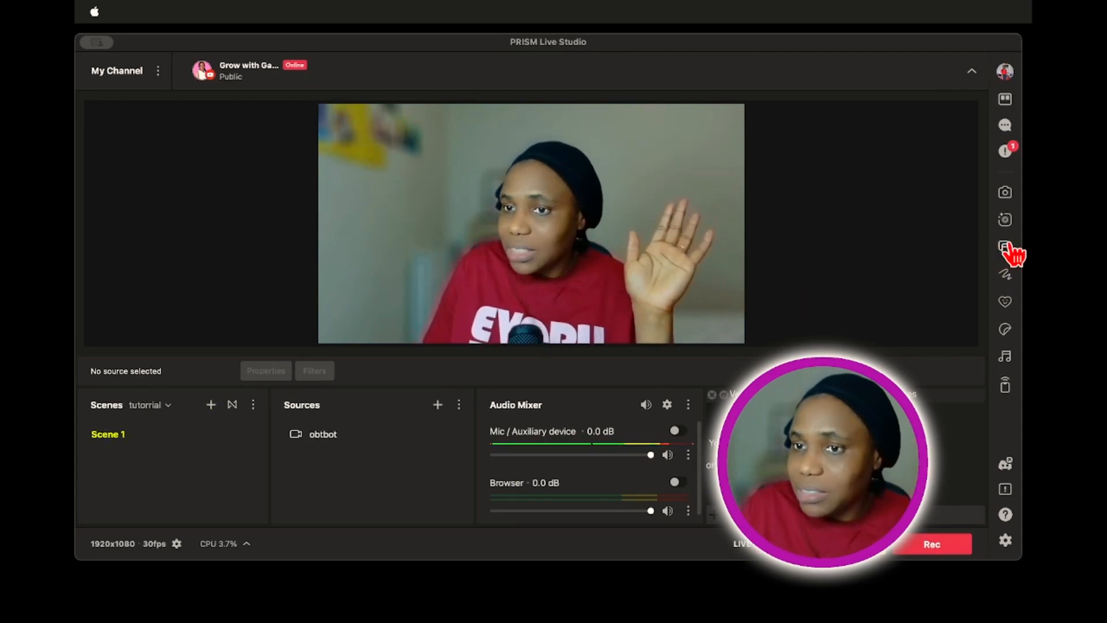
# Step: Turn on drawing mode and sketch two freehand teal pen strokes over Scene 1's camera preview
pyautogui.click(1005, 274)
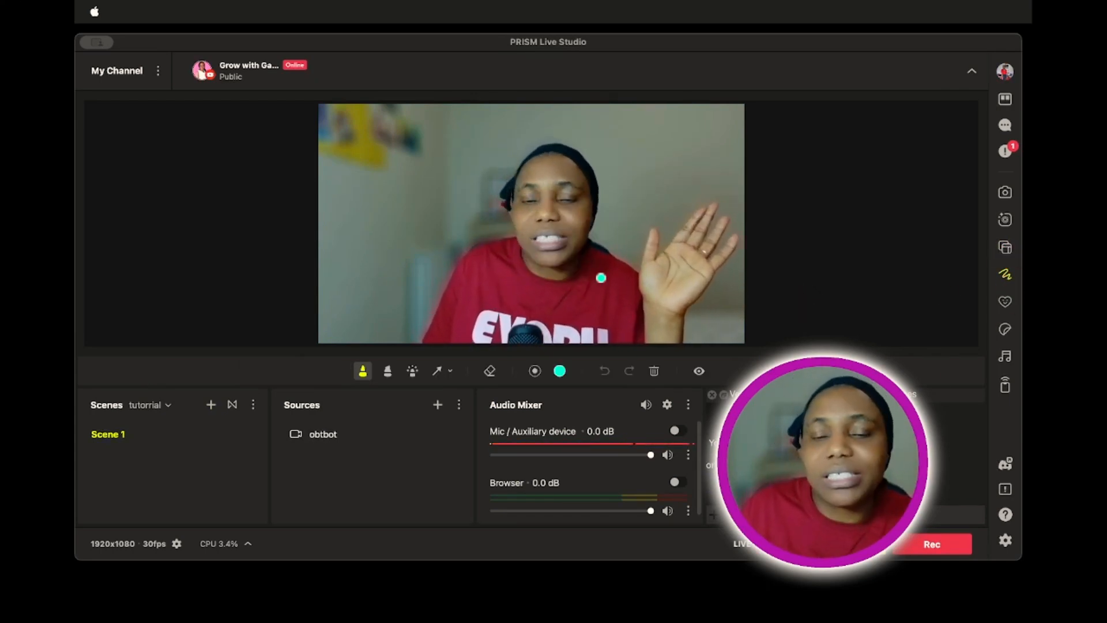
pyautogui.moveTo(404, 180)
pyautogui.mouseDown()
pyautogui.moveTo(439, 239)
pyautogui.moveTo(464, 196)
pyautogui.moveTo(632, 255)
pyautogui.moveTo(515, 195)
pyautogui.mouseUp()
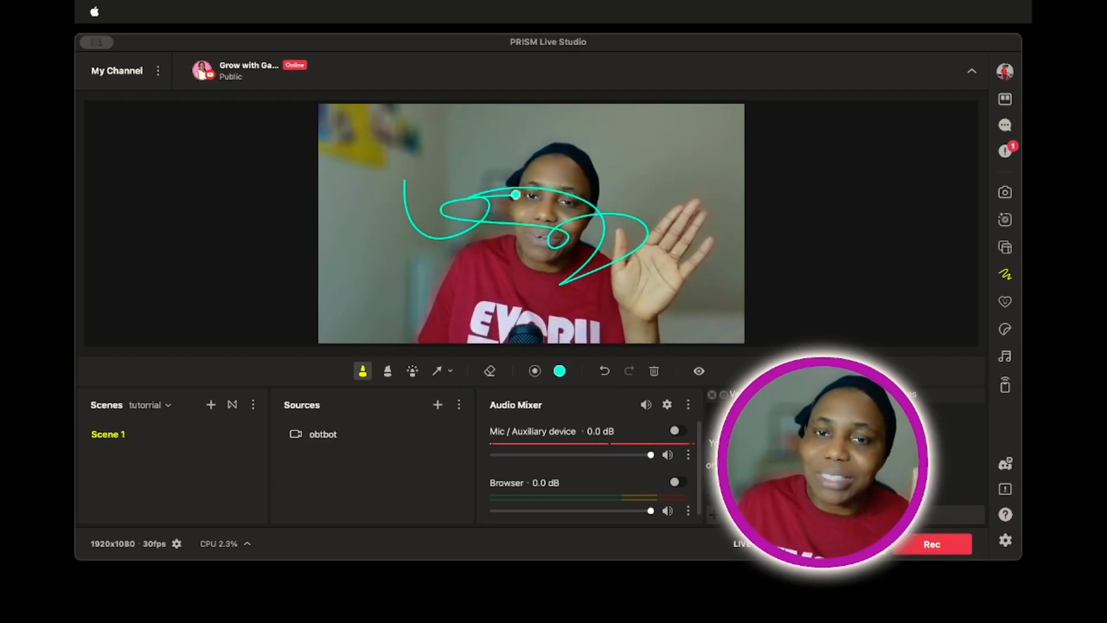
pyautogui.moveTo(571, 168)
pyautogui.mouseDown()
pyautogui.moveTo(655, 217)
pyautogui.moveTo(653, 267)
pyautogui.mouseUp()
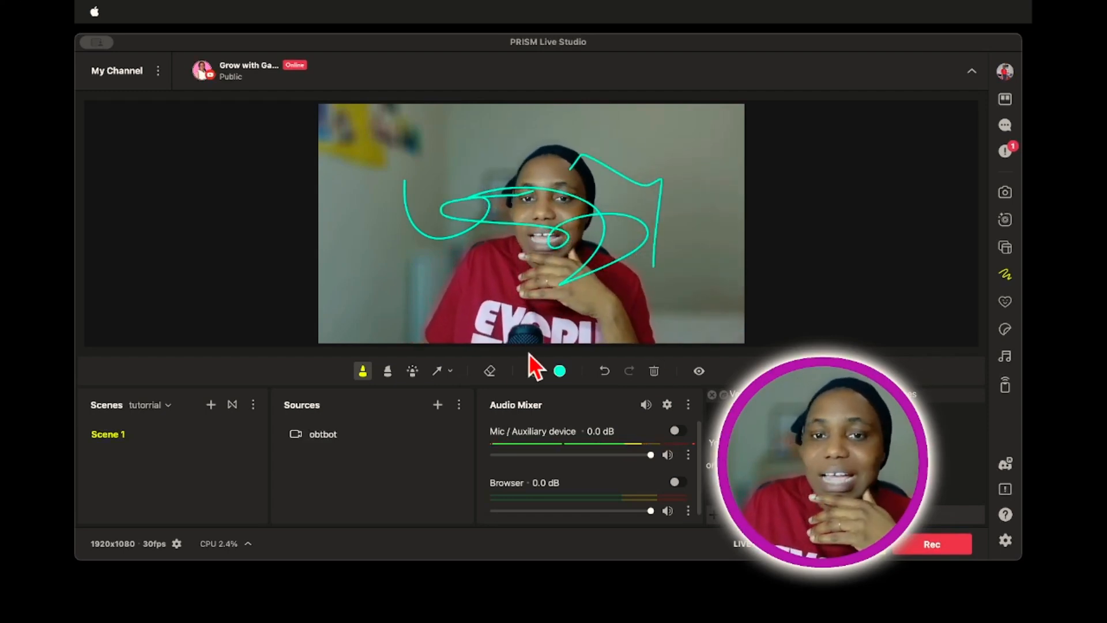
# Step: Erase all the freehand pen strokes from the camera preview
pyautogui.click(490, 372)
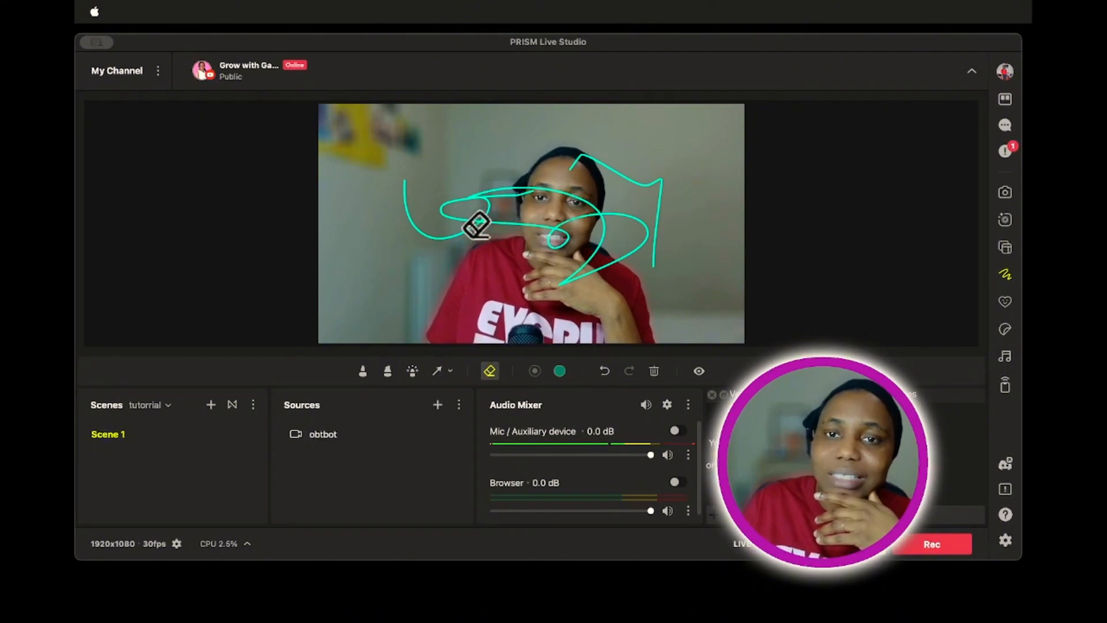
pyautogui.moveTo(515, 190); pyautogui.dragTo(706, 202)
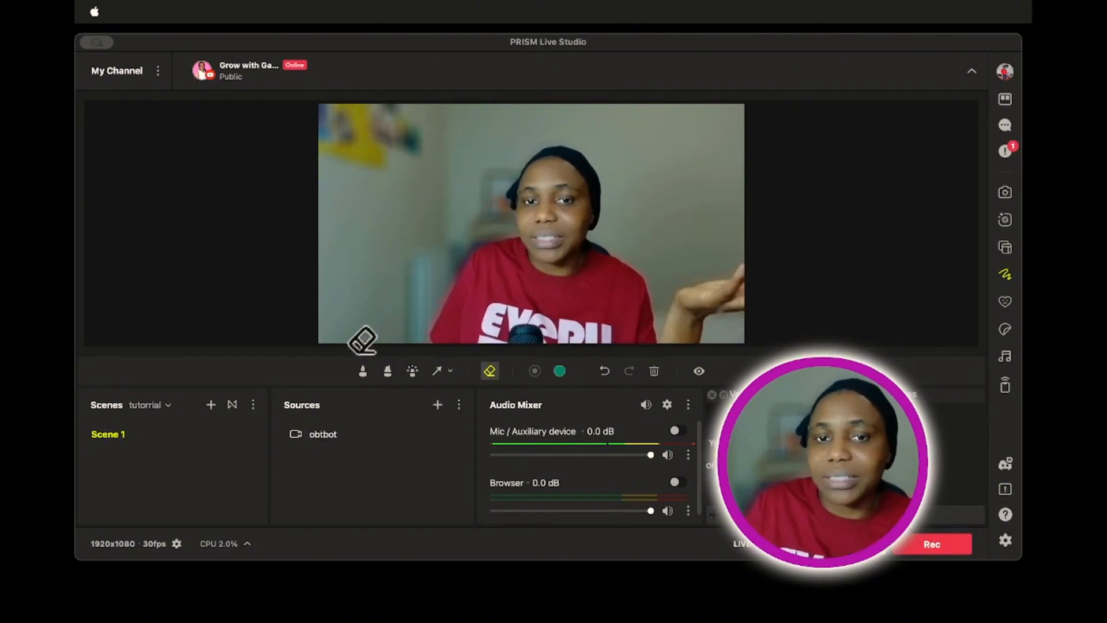
# Step: Write the numbers 1 to 8 in two rows over the camera preview with the teal pen
pyautogui.click(363, 373)
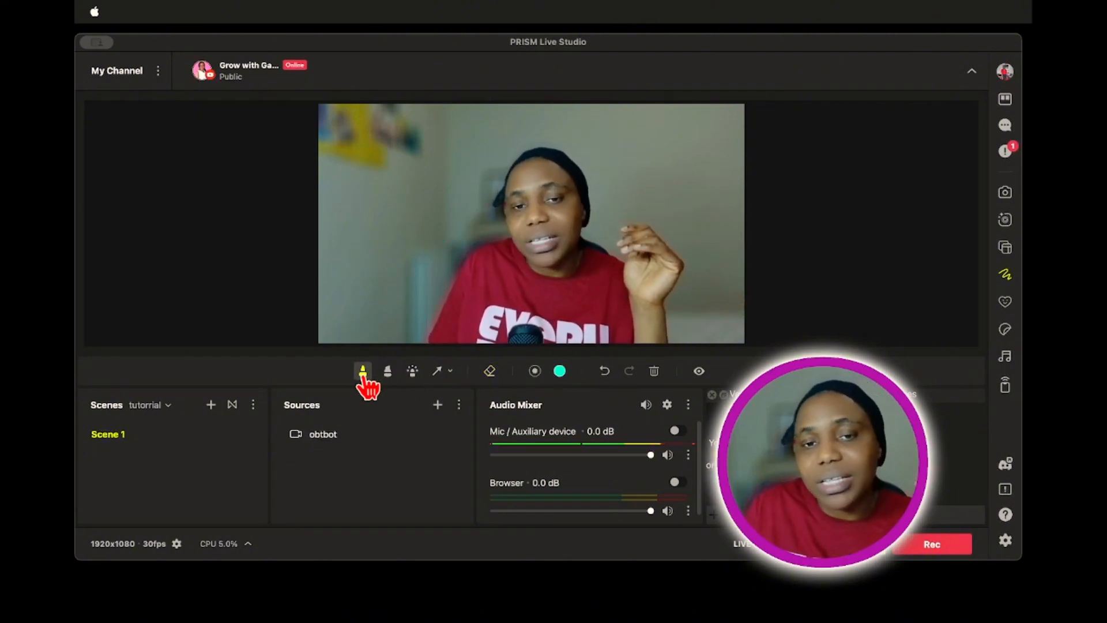
pyautogui.moveTo(411, 168); pyautogui.dragTo(484, 217)
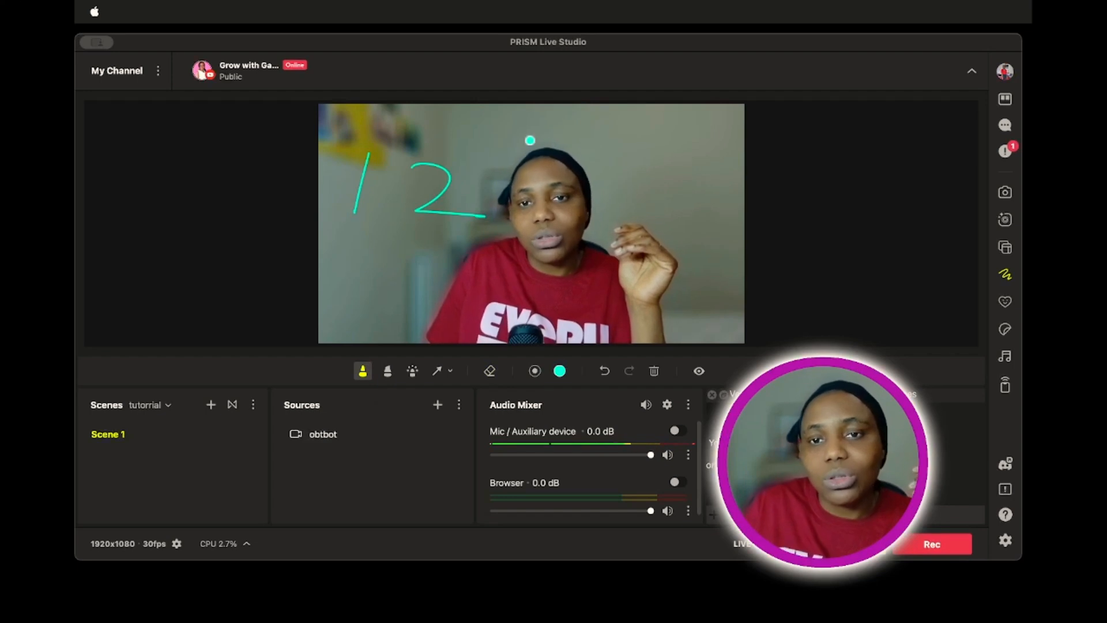
pyautogui.moveTo(576, 213); pyautogui.dragTo(513, 221)
pyautogui.moveTo(650, 152); pyautogui.dragTo(628, 194)
pyautogui.moveTo(692, 171); pyautogui.dragTo(665, 241)
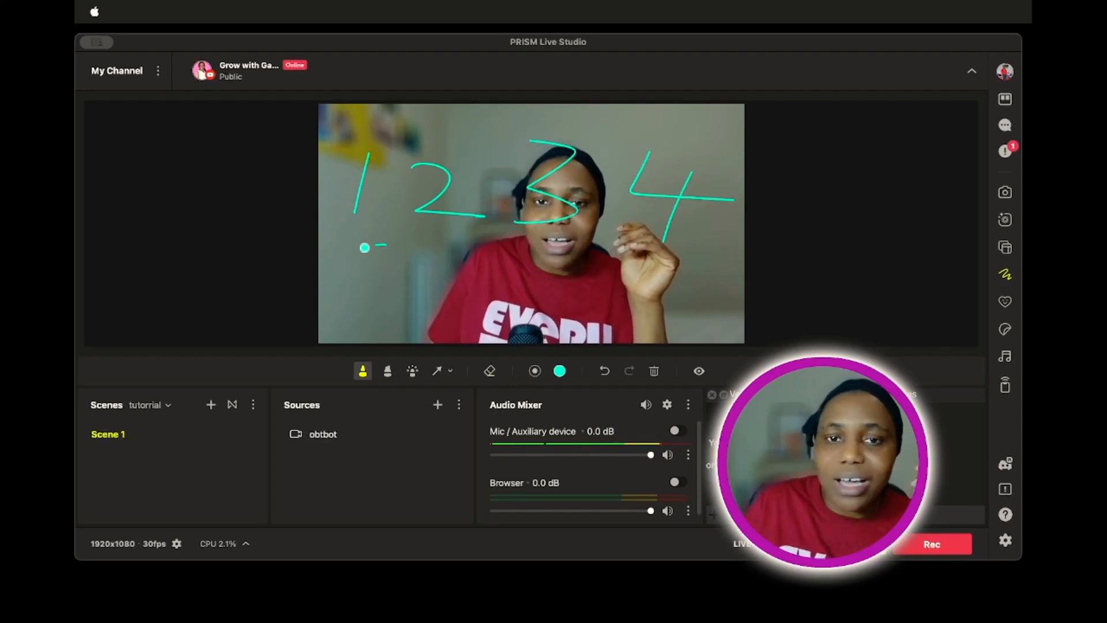
pyautogui.moveTo(385, 245); pyautogui.dragTo(370, 303)
pyautogui.moveTo(465, 257); pyautogui.dragTo(478, 308)
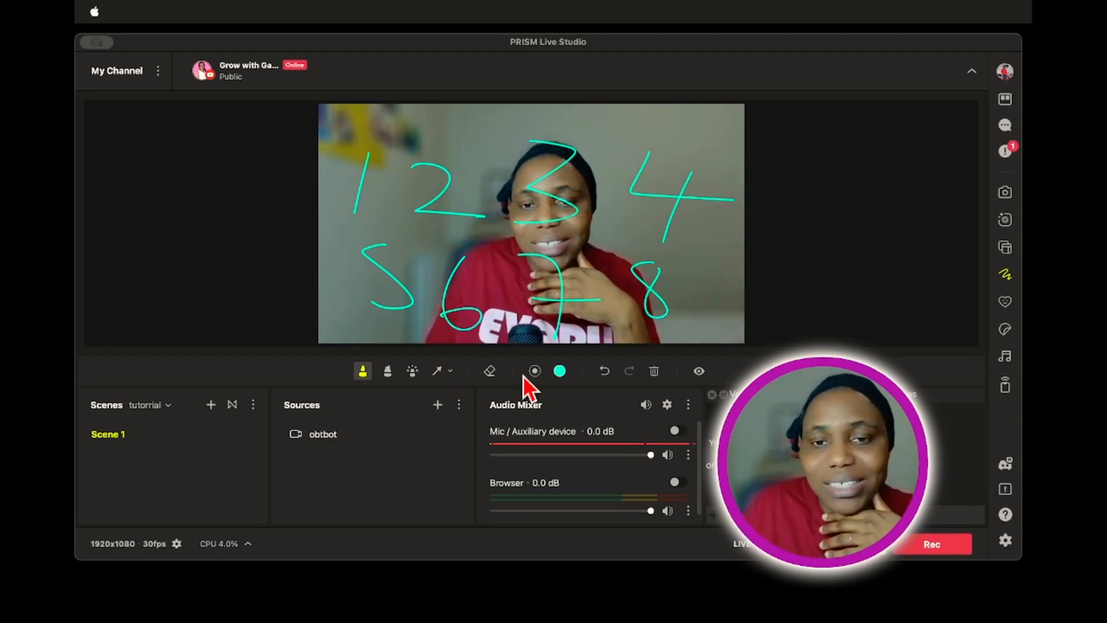
# Step: Erase all the handwritten numbers 1 to 8 from the camera preview, stroke by stroke
pyautogui.click(490, 370)
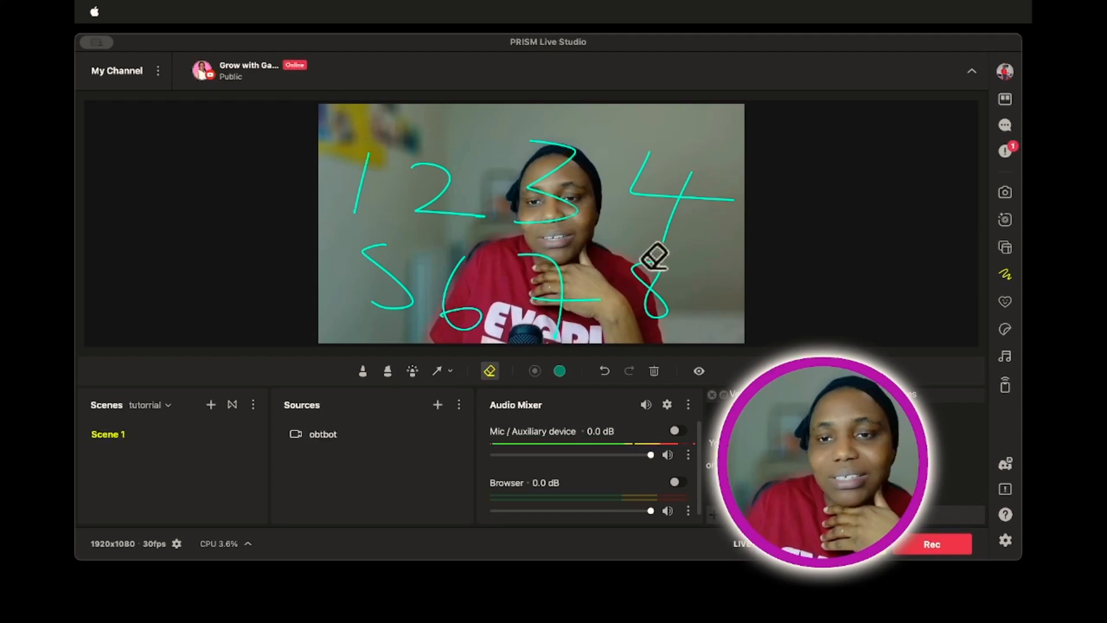
pyautogui.click(673, 205)
pyautogui.click(558, 284)
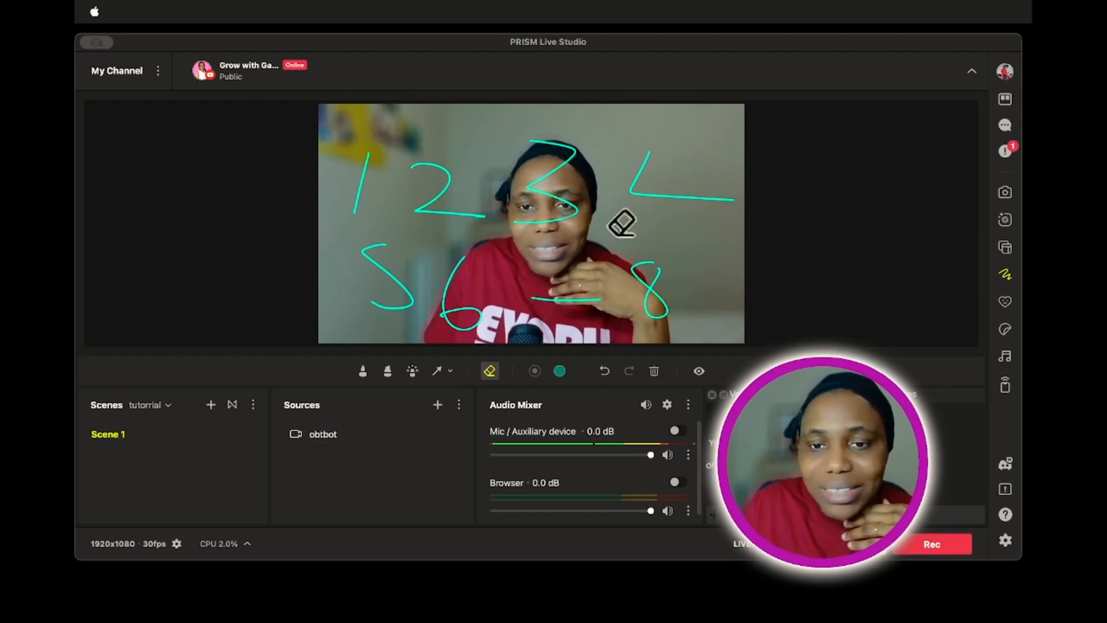
pyautogui.click(664, 192)
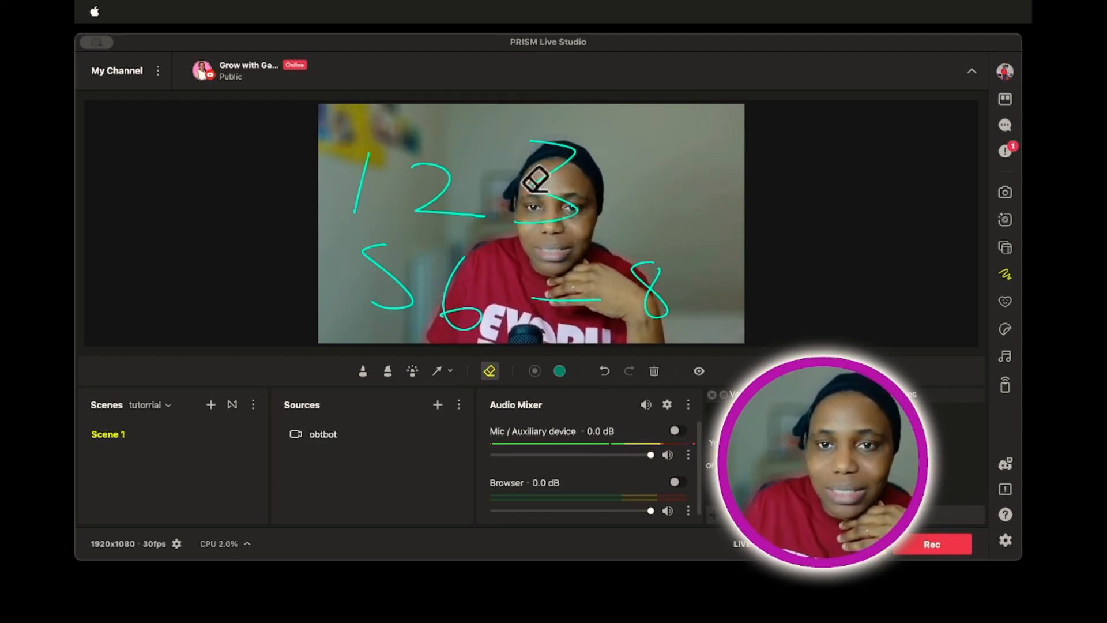
pyautogui.moveTo(622, 241)
pyautogui.mouseDown()
pyautogui.moveTo(383, 274)
pyautogui.moveTo(361, 123)
pyautogui.moveTo(399, 351)
pyautogui.mouseUp()
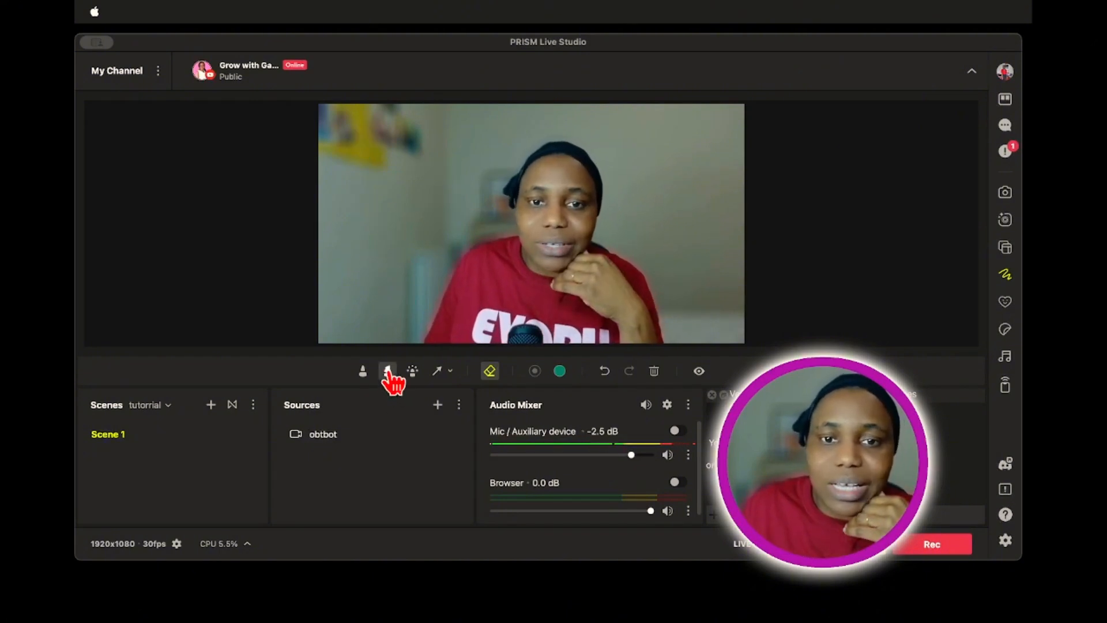
# Step: Draw one near-vertical teal stroke with the highlighter beside the person in the camera preview and erase it
pyautogui.click(388, 373)
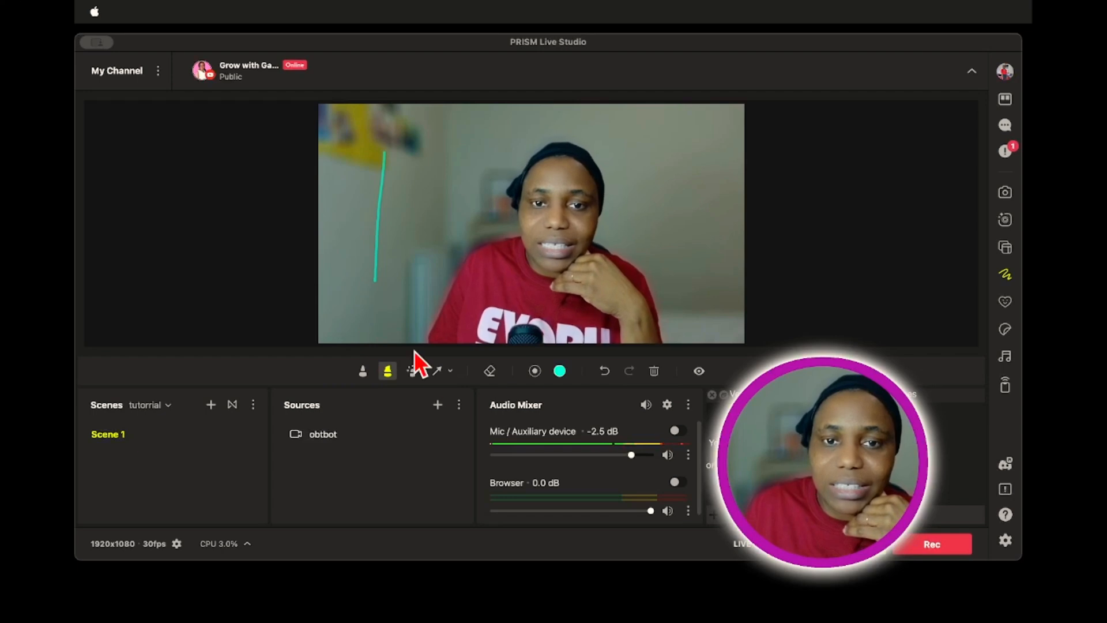
pyautogui.click(490, 371)
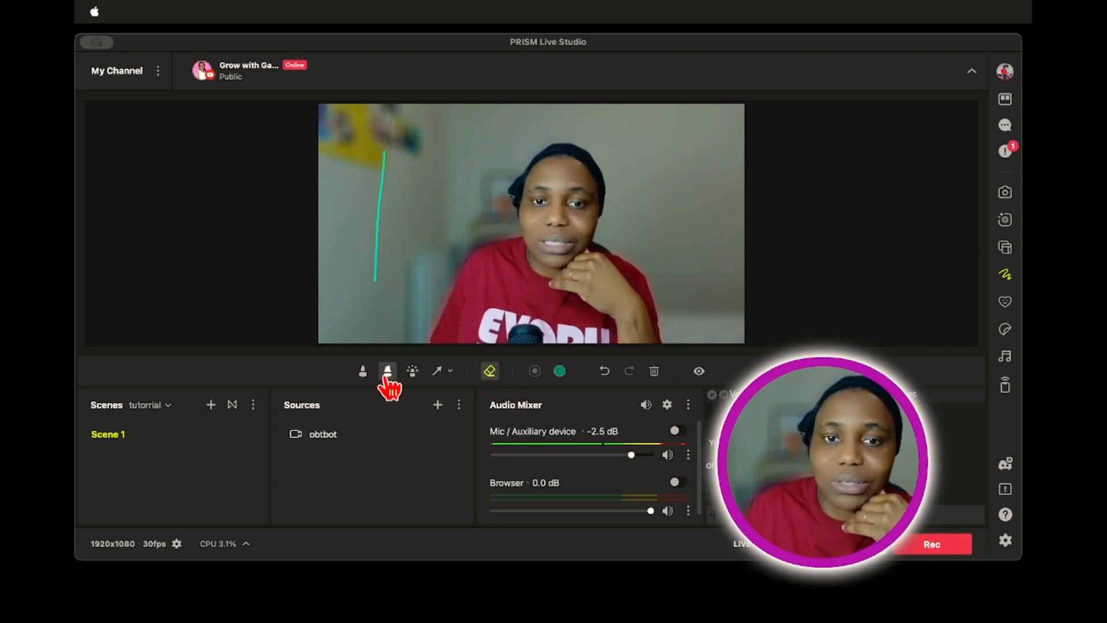
pyautogui.moveTo(376, 243); pyautogui.dragTo(395, 167)
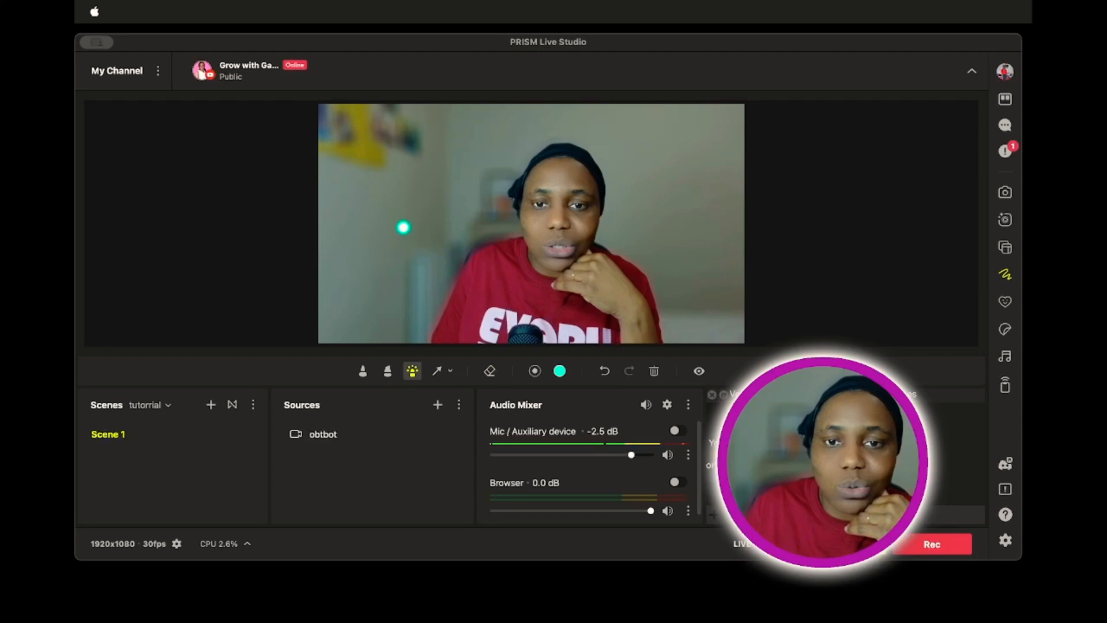
# Step: Draw a looping teal stroke with the glow pen beside the person in the camera preview and erase it
pyautogui.moveTo(479, 213)
pyautogui.mouseDown()
pyautogui.moveTo(455, 259)
pyautogui.moveTo(420, 227)
pyautogui.moveTo(482, 198)
pyautogui.moveTo(494, 263)
pyautogui.mouseUp()
pyautogui.click(490, 371)
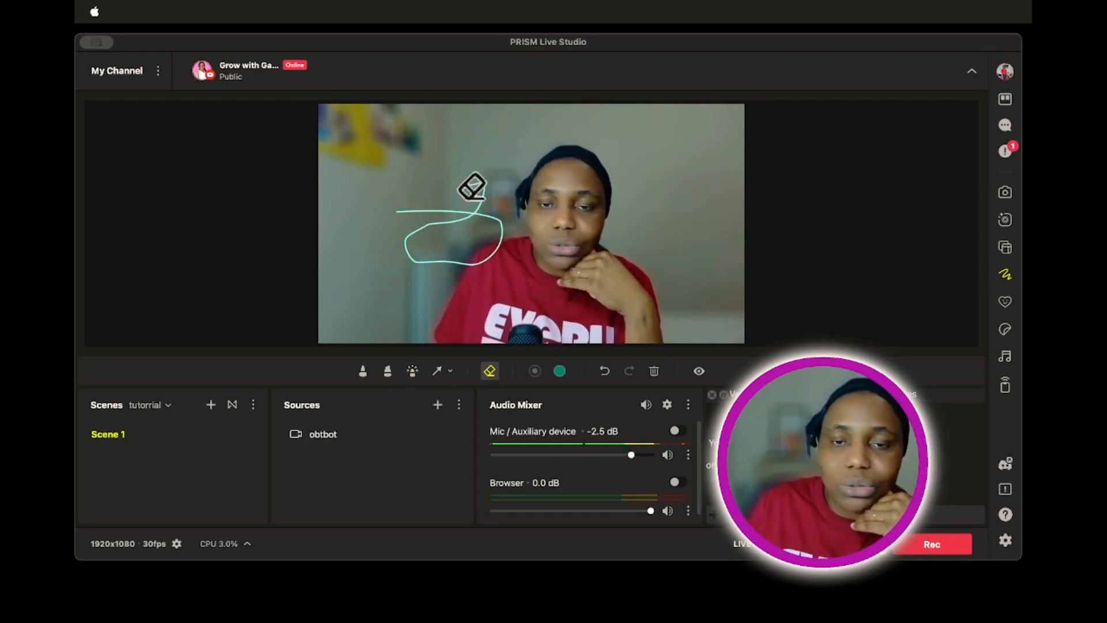
pyautogui.moveTo(472, 186); pyautogui.dragTo(425, 223)
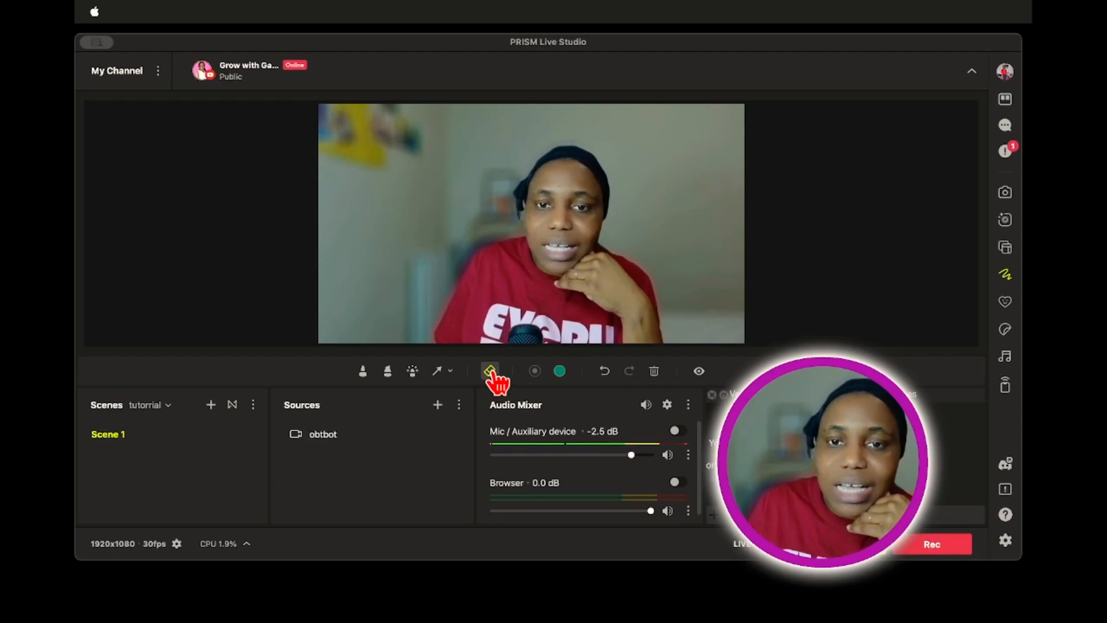
# Step: Draw a teal diagonal arrow pointing at the face and a nearly horizontal straight line across the camera preview
pyautogui.click(439, 371)
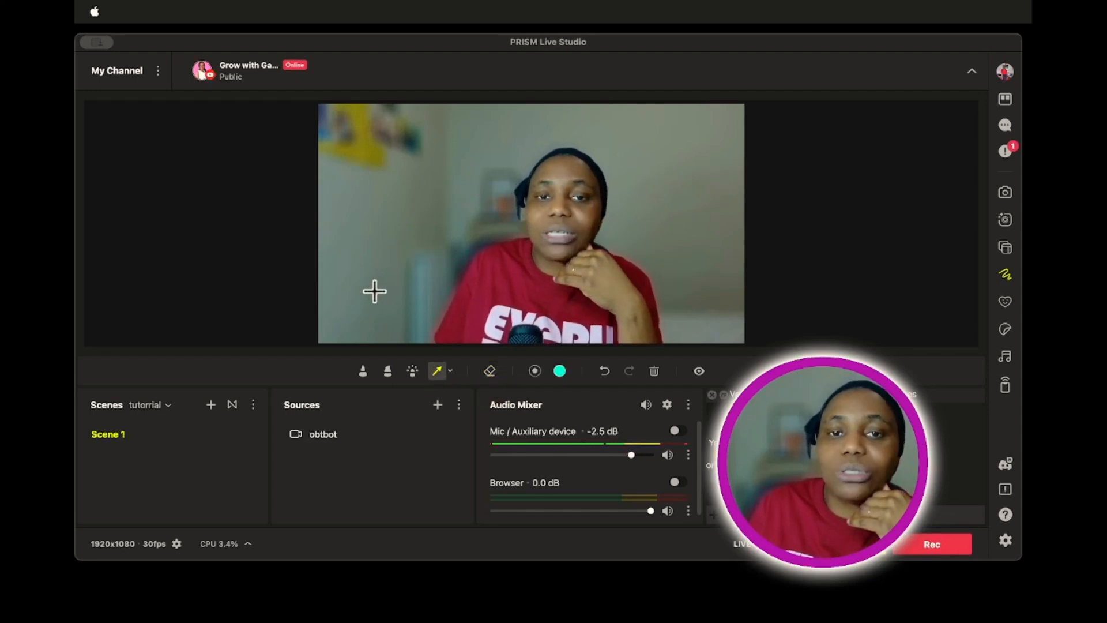
pyautogui.moveTo(375, 289)
pyautogui.mouseDown()
pyautogui.moveTo(531, 217)
pyautogui.moveTo(579, 211)
pyautogui.mouseUp()
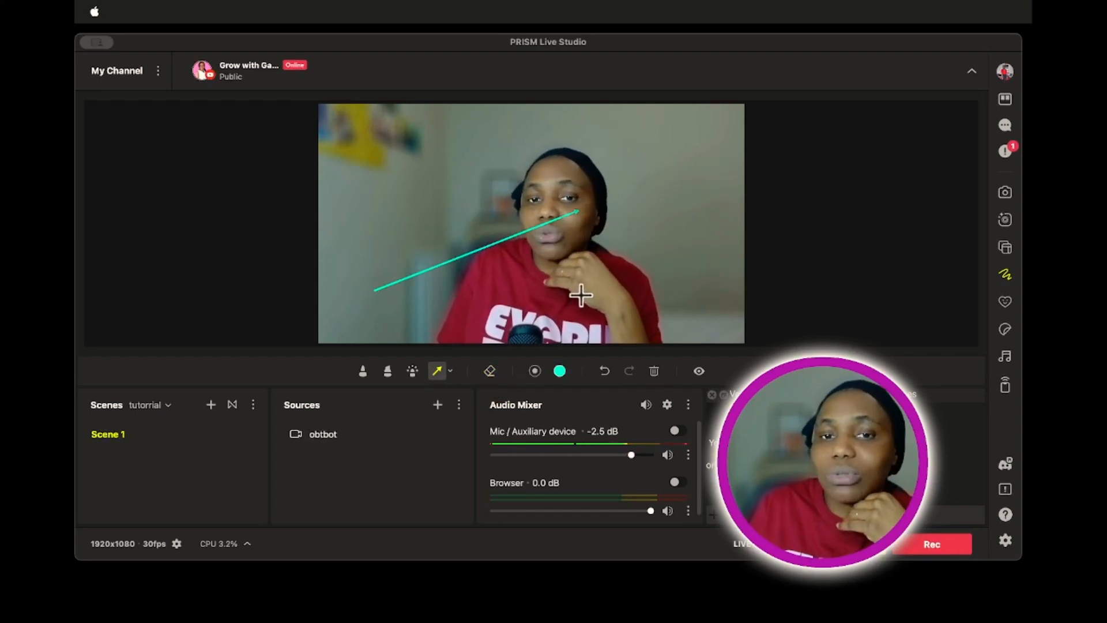
pyautogui.click(450, 373)
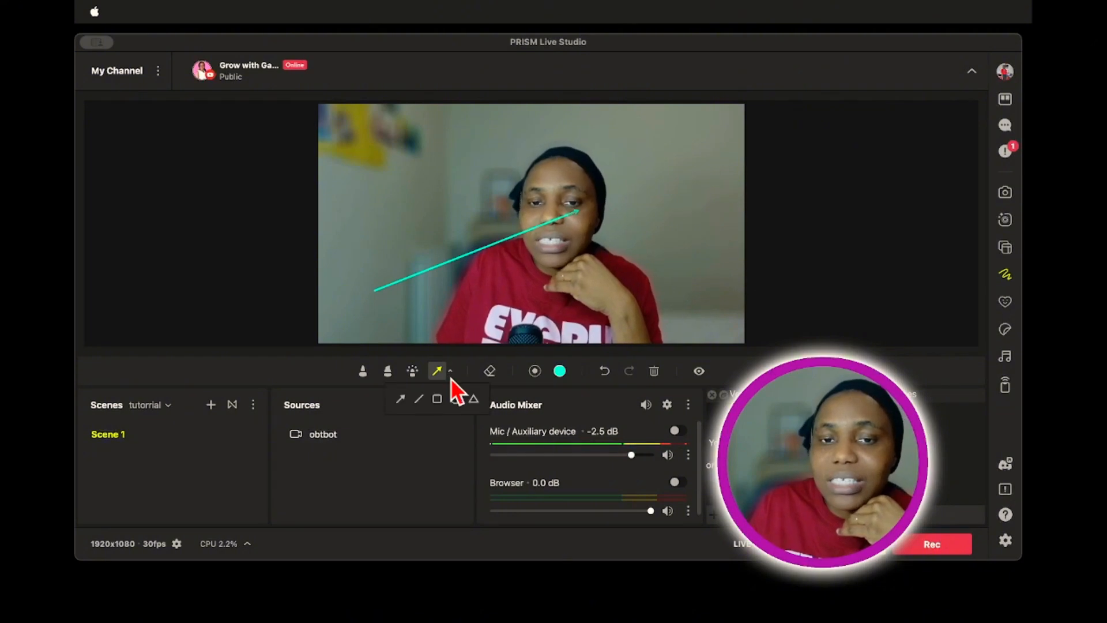
pyautogui.click(419, 399)
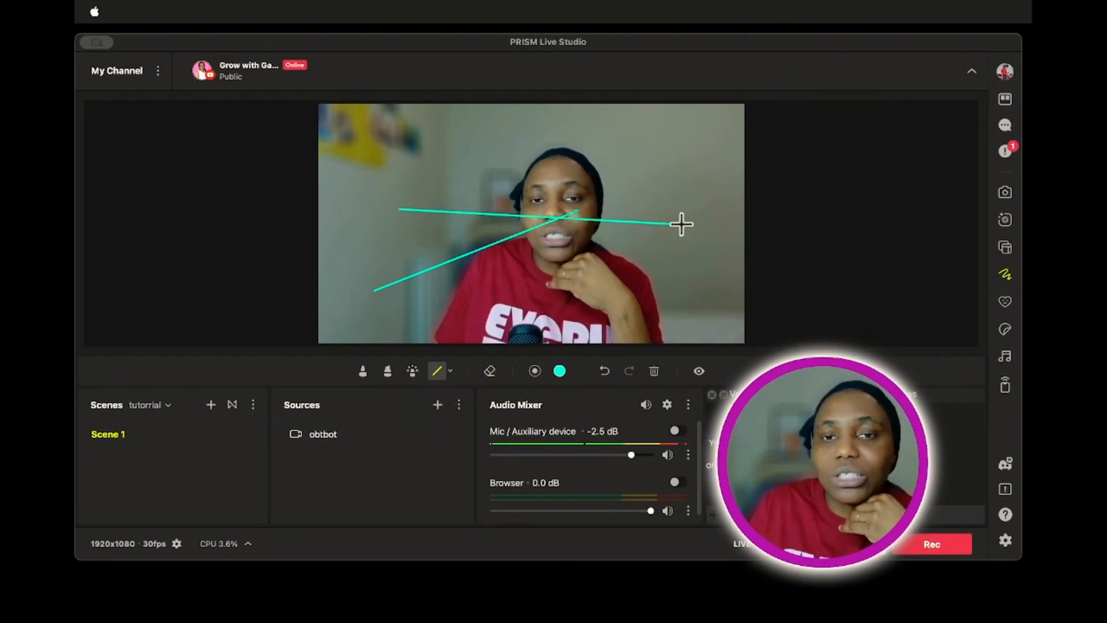
# Step: Draw a teal rectangle over the upper part of the head and a small circle beside it
pyautogui.click(450, 373)
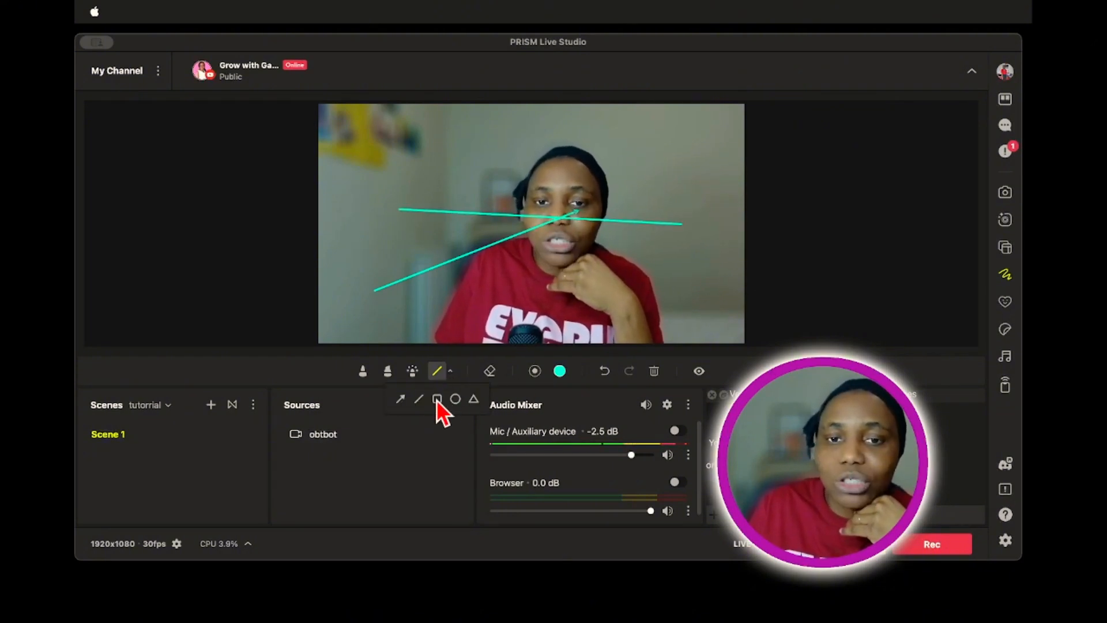
pyautogui.moveTo(453, 146); pyautogui.dragTo(593, 201)
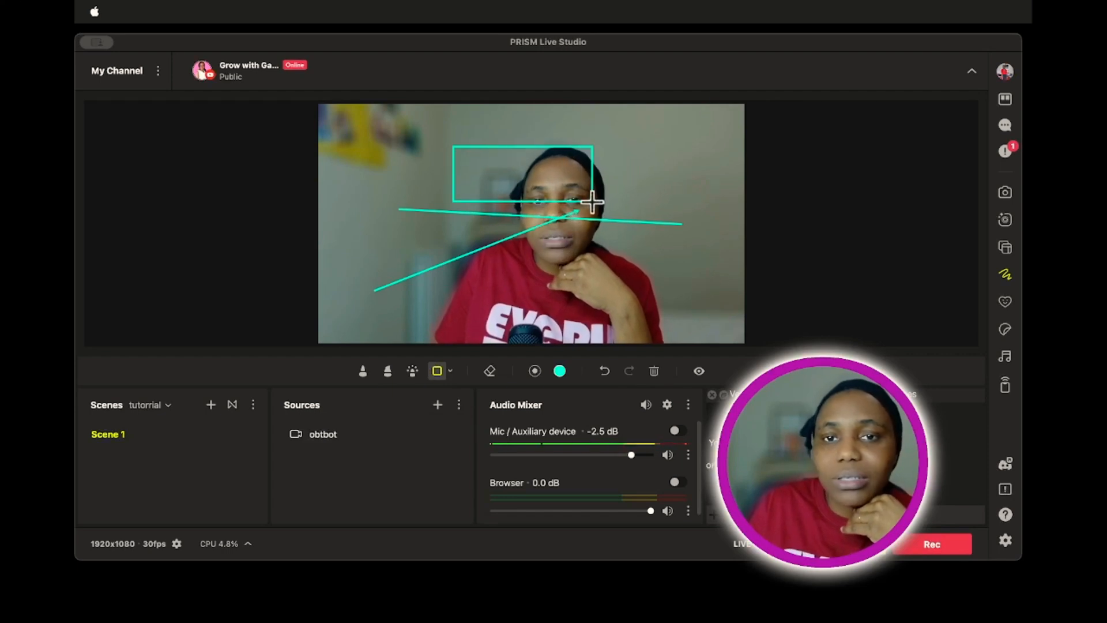
pyautogui.click(450, 372)
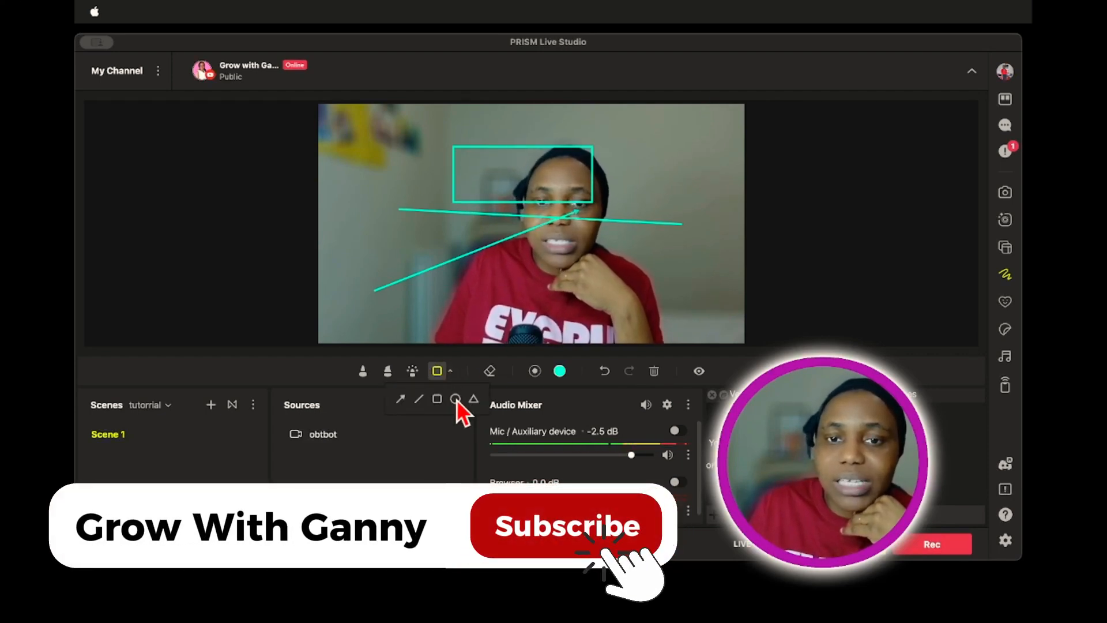
pyautogui.click(452, 398)
pyautogui.moveTo(391, 166)
pyautogui.mouseDown()
pyautogui.moveTo(422, 174)
pyautogui.moveTo(436, 204)
pyautogui.mouseUp()
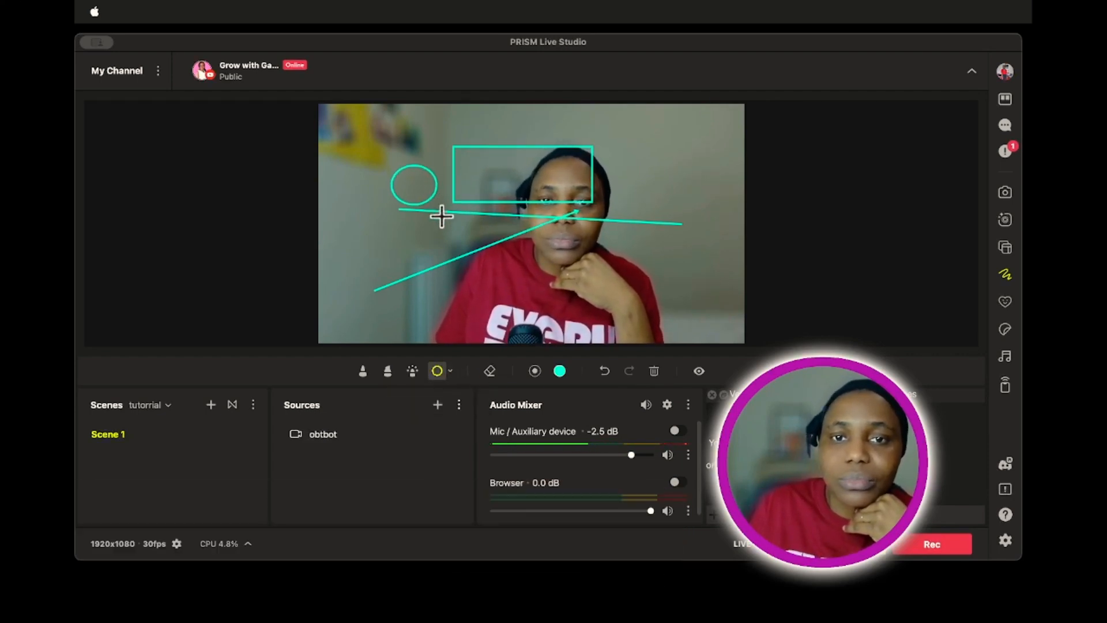
# Step: Draw a wide teal triangle over the lower part of the camera preview, below the straight line
pyautogui.click(450, 372)
pyautogui.click(473, 397)
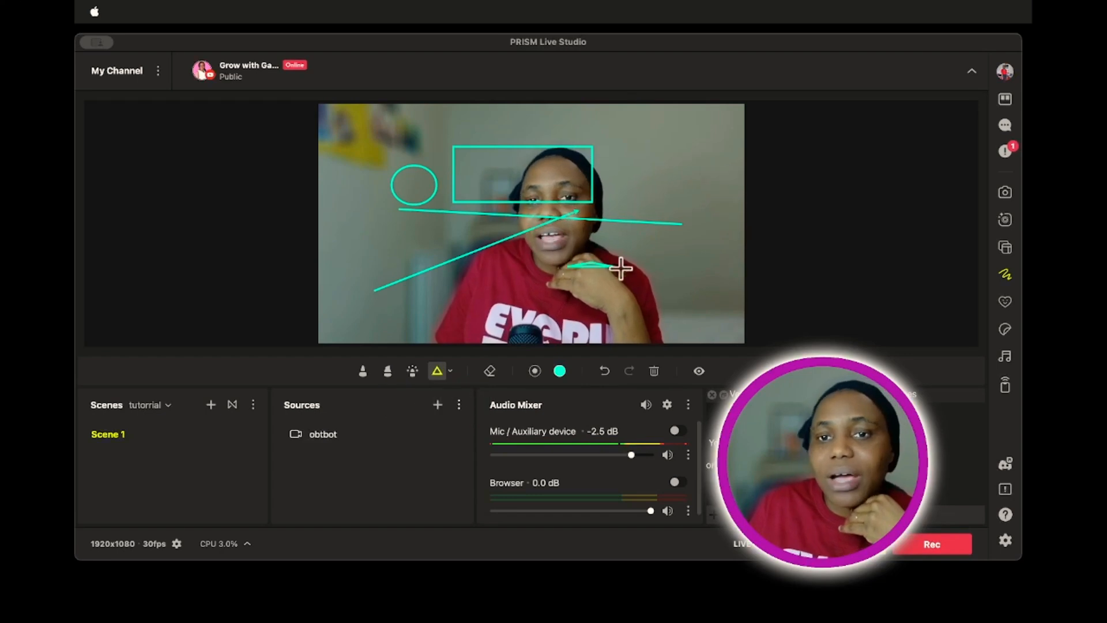
pyautogui.moveTo(521, 262); pyautogui.dragTo(662, 307)
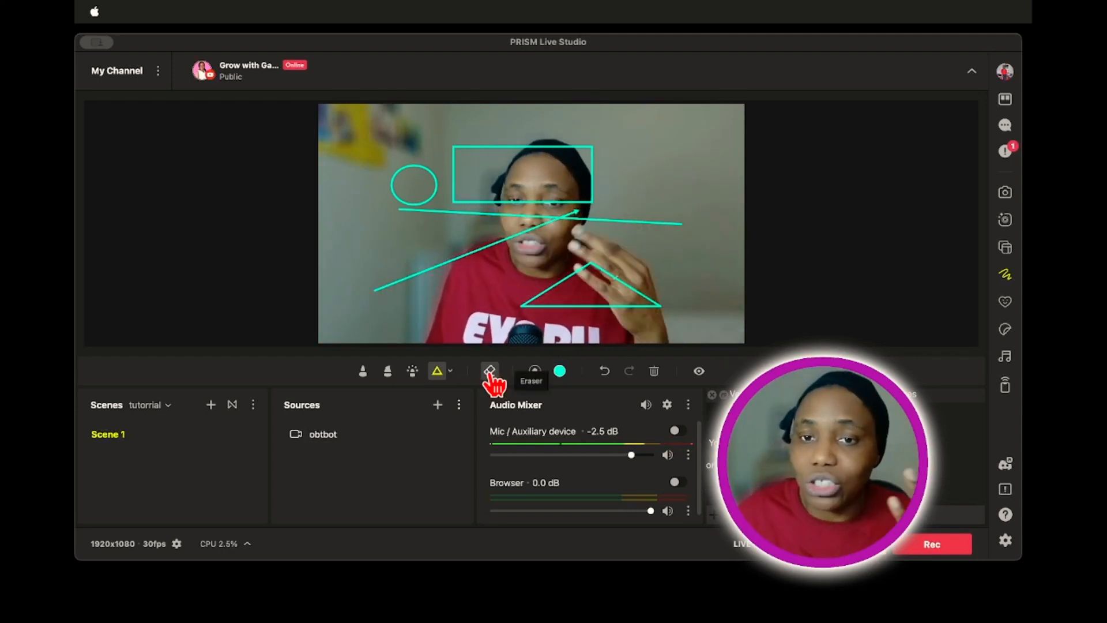
# Step: Clear all the drawn shapes from the preview at once, and switch the drawing's visibility off and on again
pyautogui.click(654, 372)
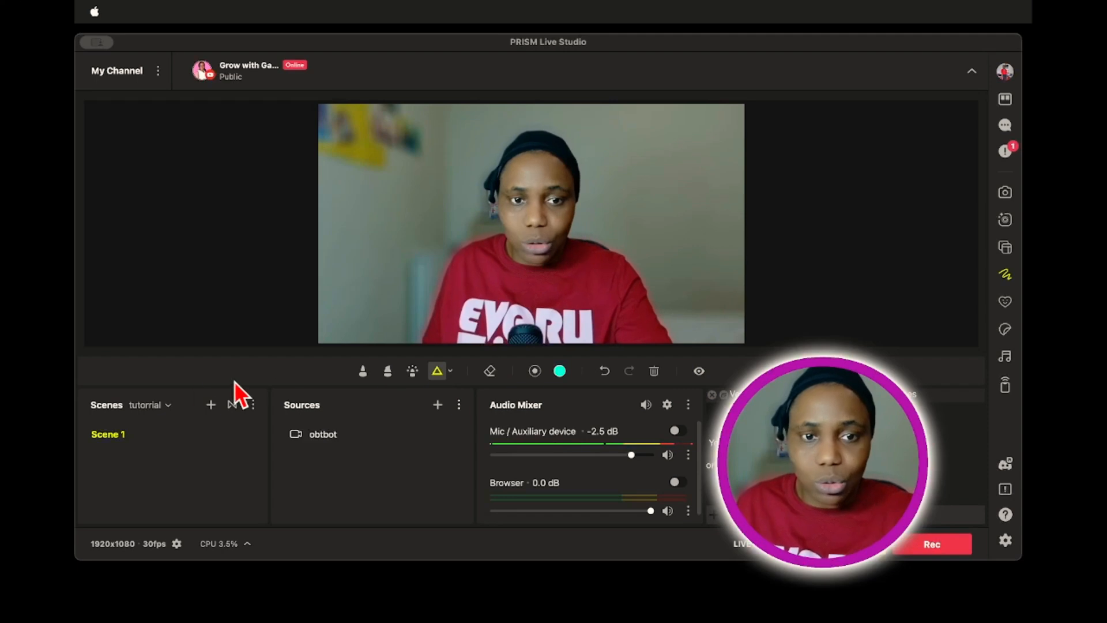
pyautogui.click(699, 371)
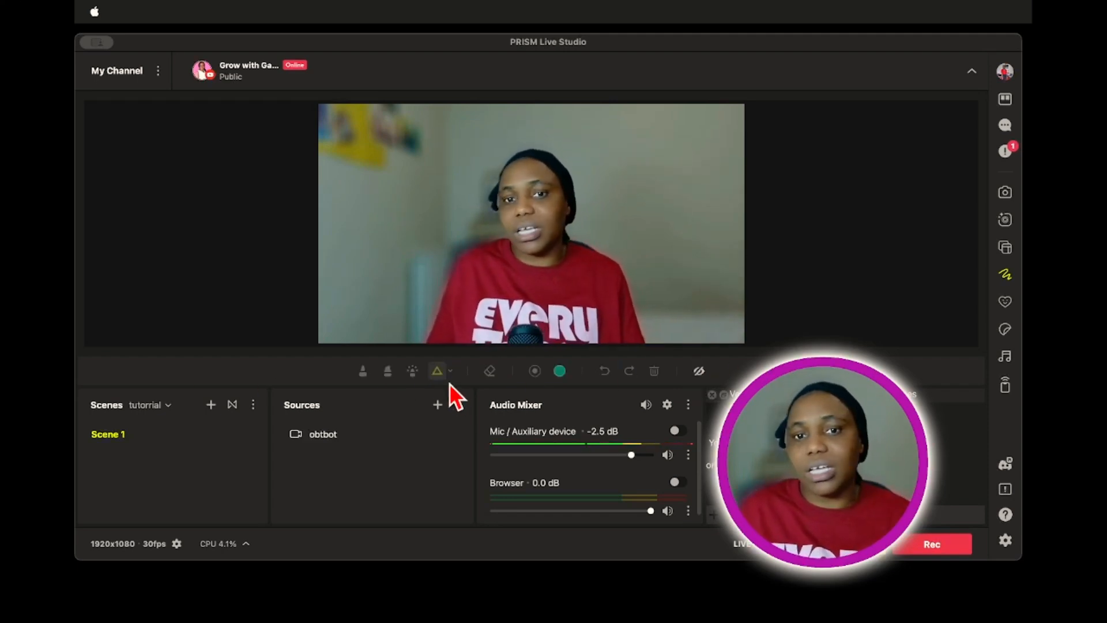
pyautogui.click(699, 370)
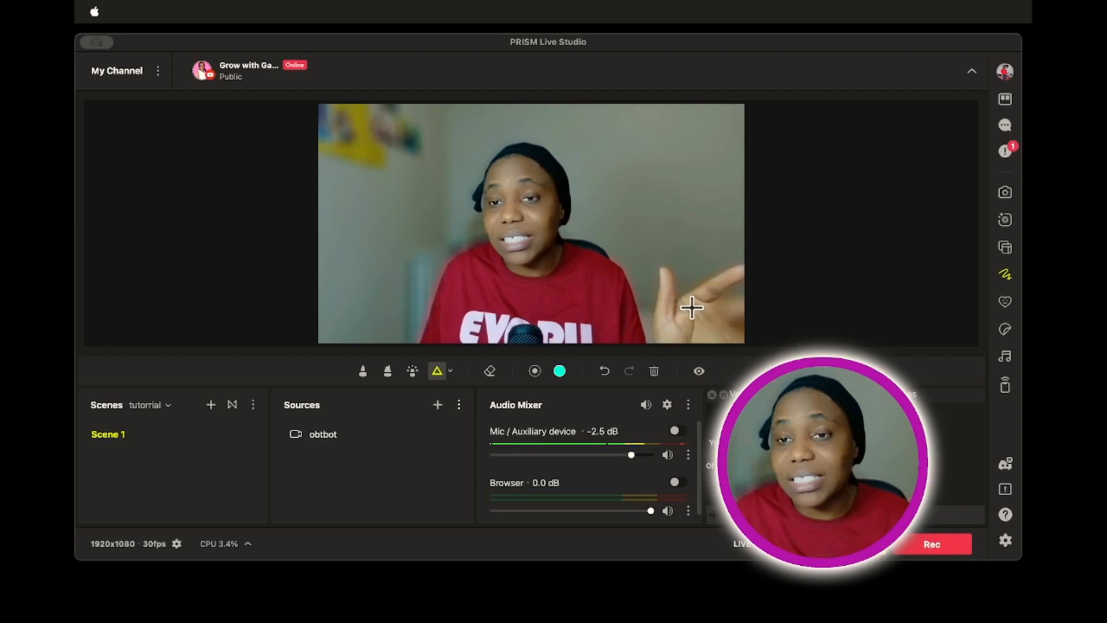
# Step: Add the red heart speech-bubble sticker from the recently used PRISM stickers to Scene 1 and open the Popping category
pyautogui.click(1006, 302)
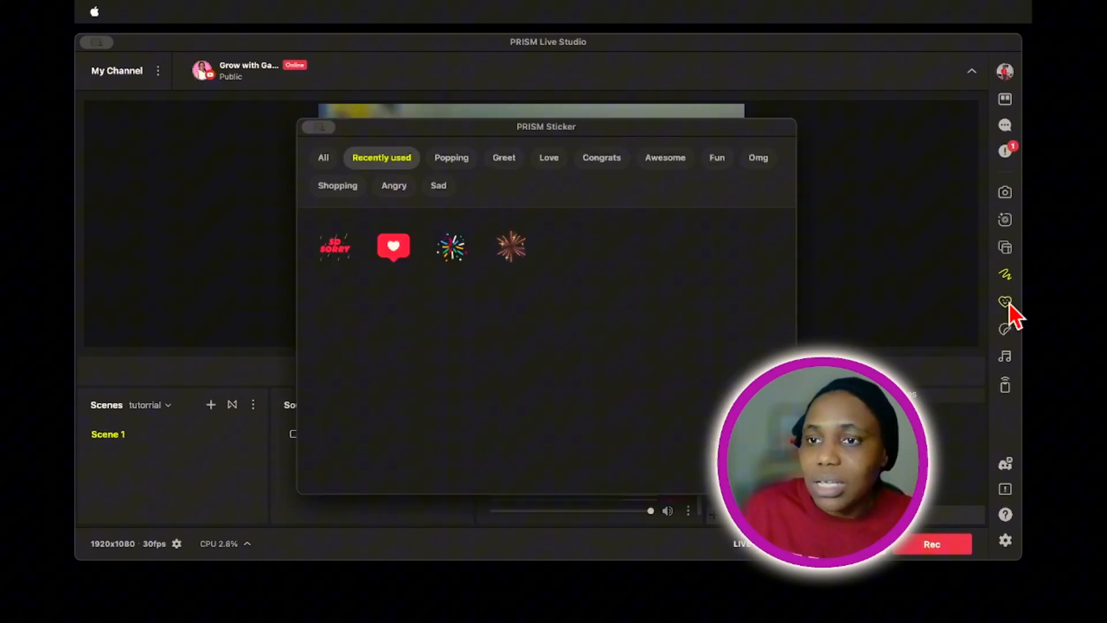
pyautogui.click(398, 249)
pyautogui.click(456, 165)
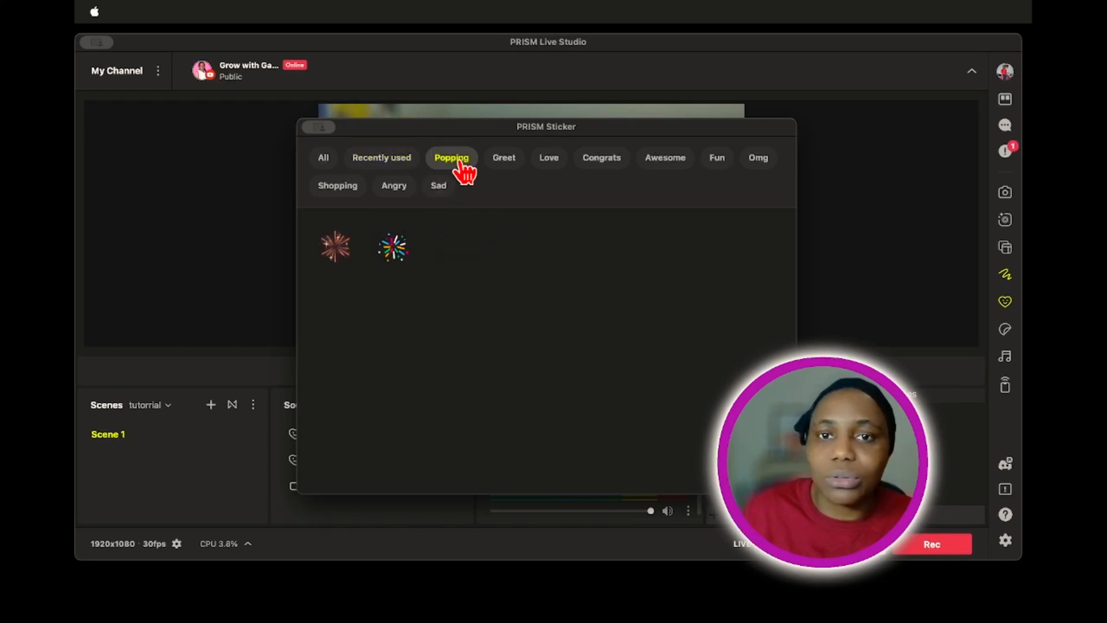
pyautogui.click(569, 306)
# Step: Add stickers from the Greet category to Scene 1, including WELCOME, LIKE and TA DA
pyautogui.click(505, 164)
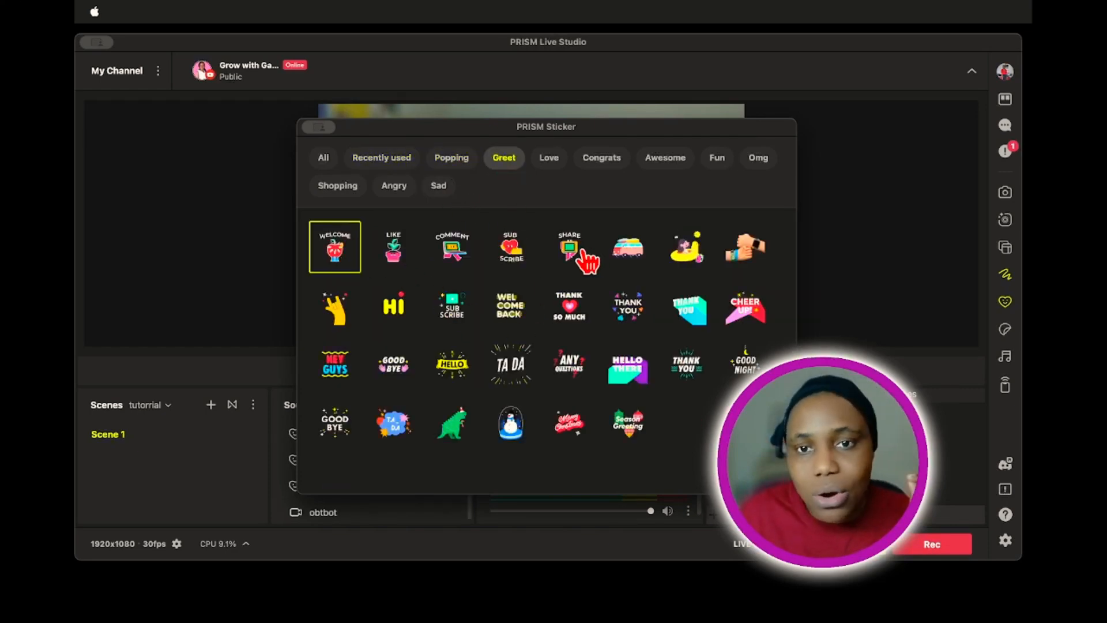
pyautogui.click(507, 260)
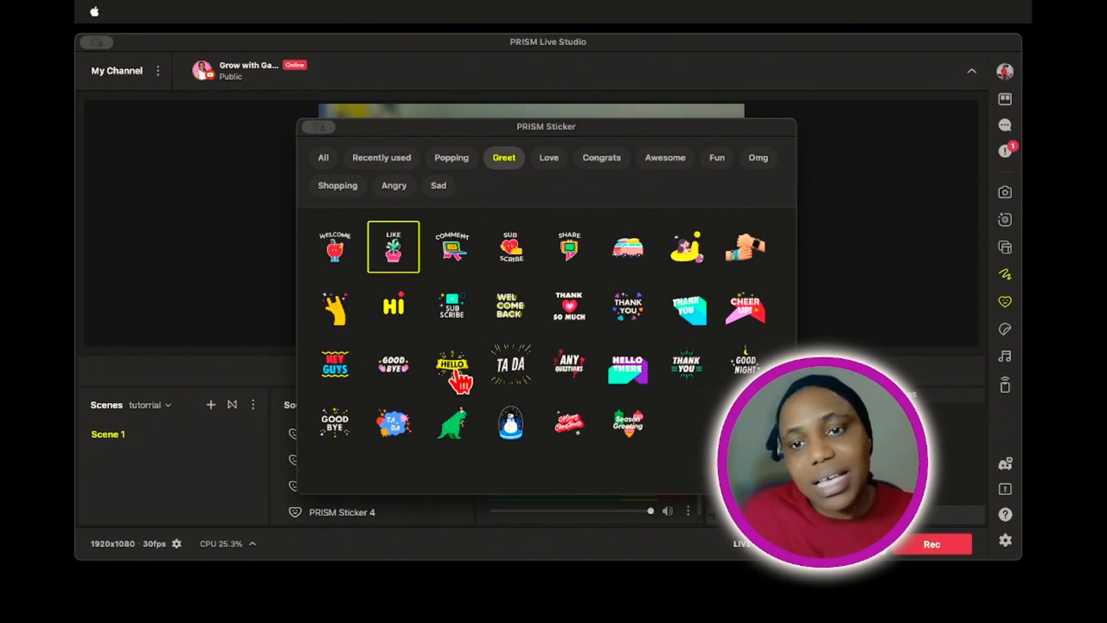
pyautogui.click(504, 375)
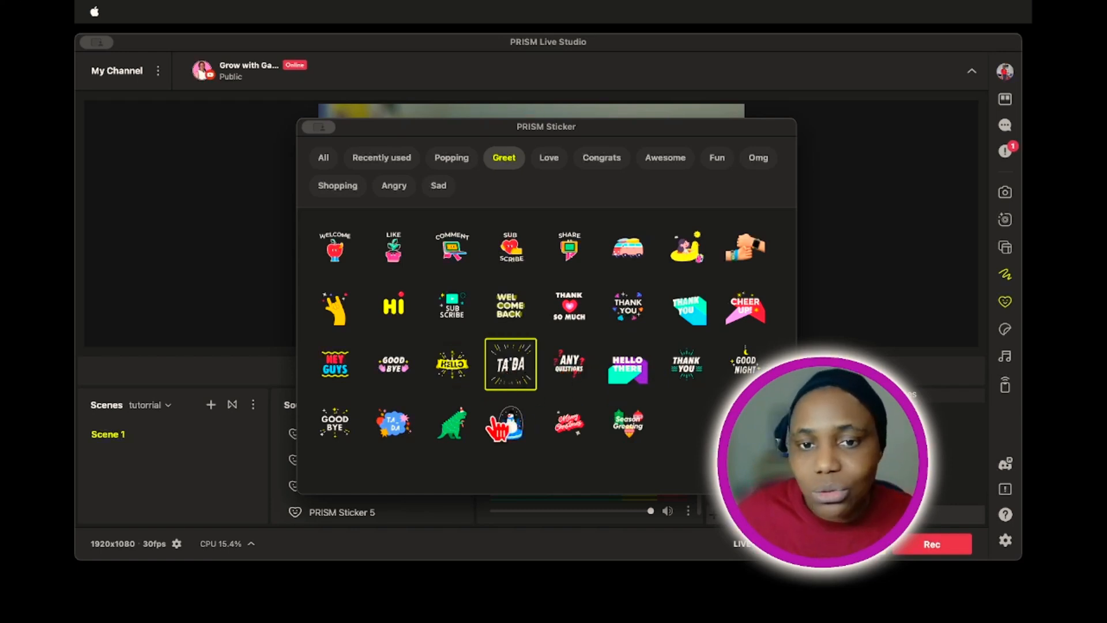
# Step: Add the colourful flower burst and the scattered confetti stickers from the Congrats category to Scene 1
pyautogui.click(551, 159)
pyautogui.click(605, 159)
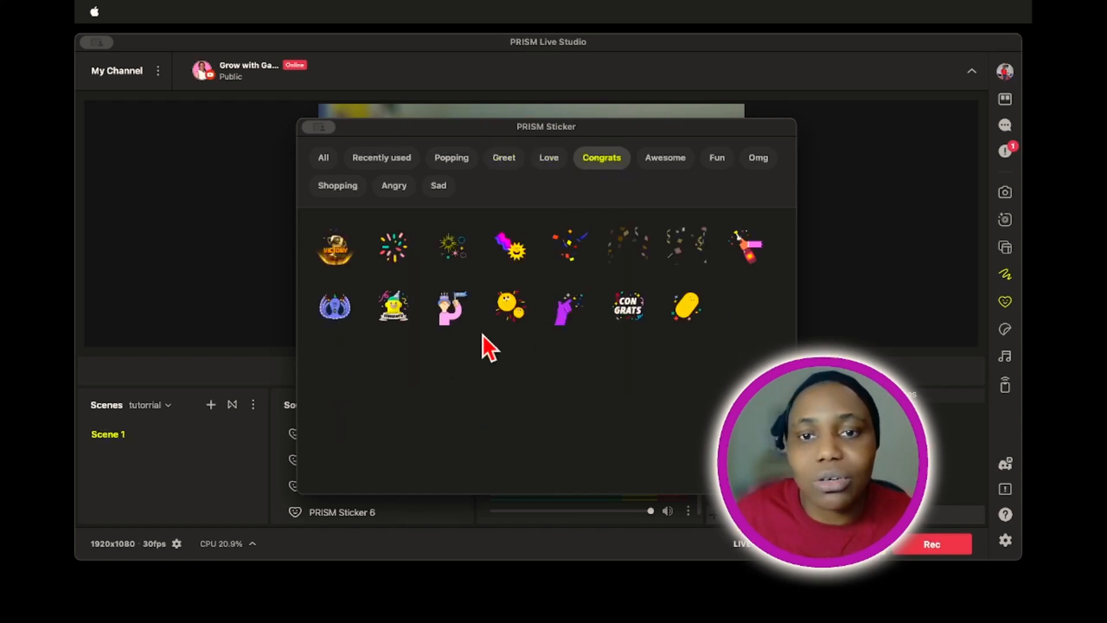
pyautogui.click(398, 372)
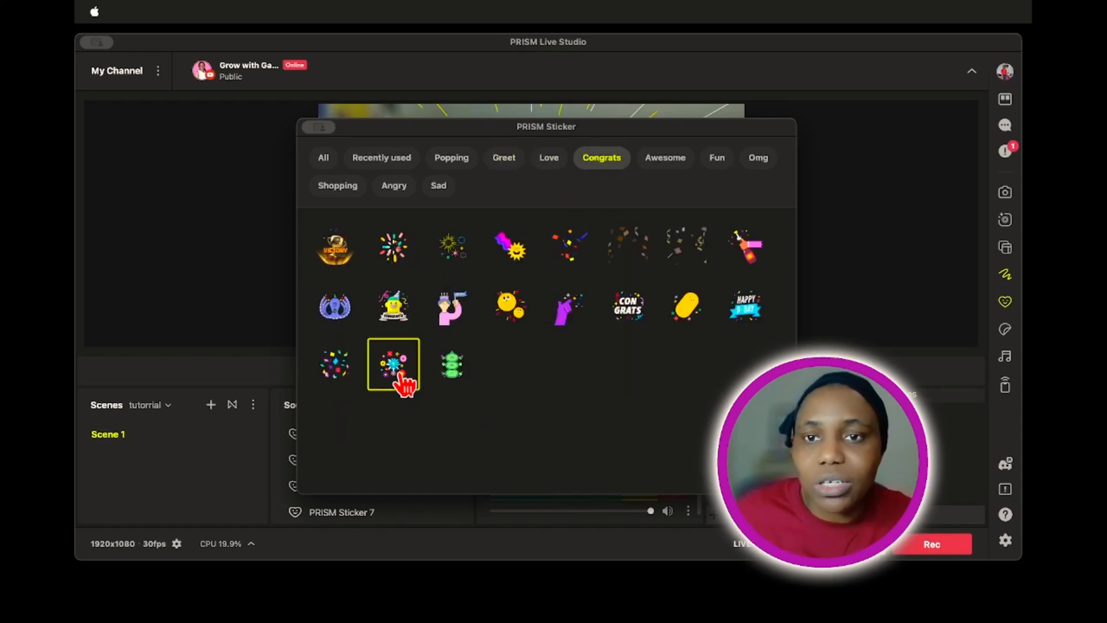
pyautogui.click(679, 239)
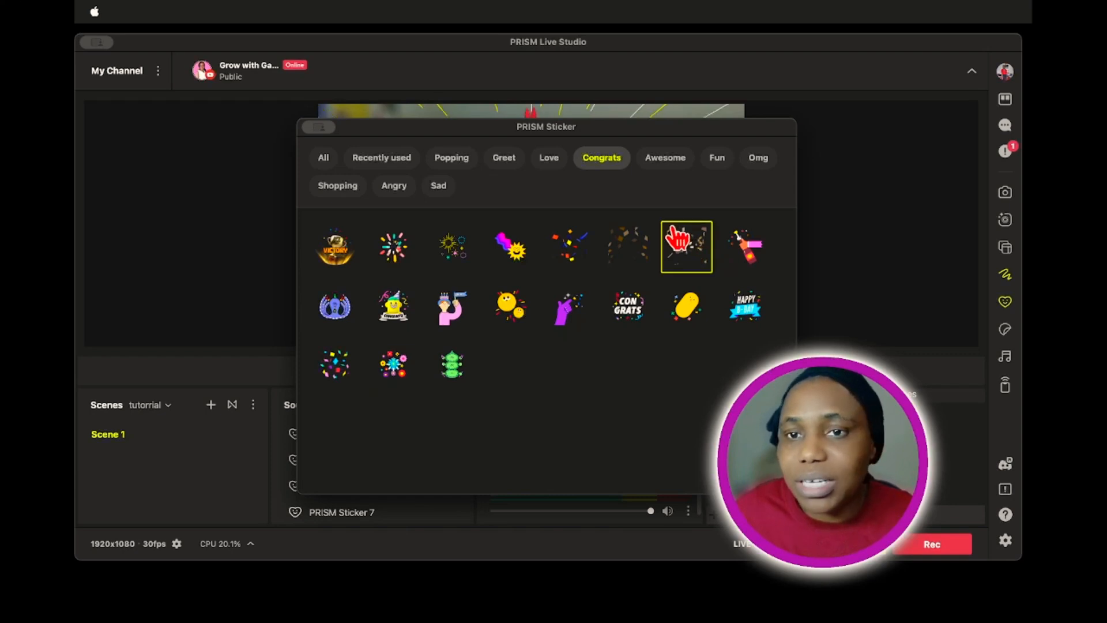
# Step: Add stickers from the Awesome category to Scene 1, including the yellow rainbow face, and close the sticker collection
pyautogui.click(674, 161)
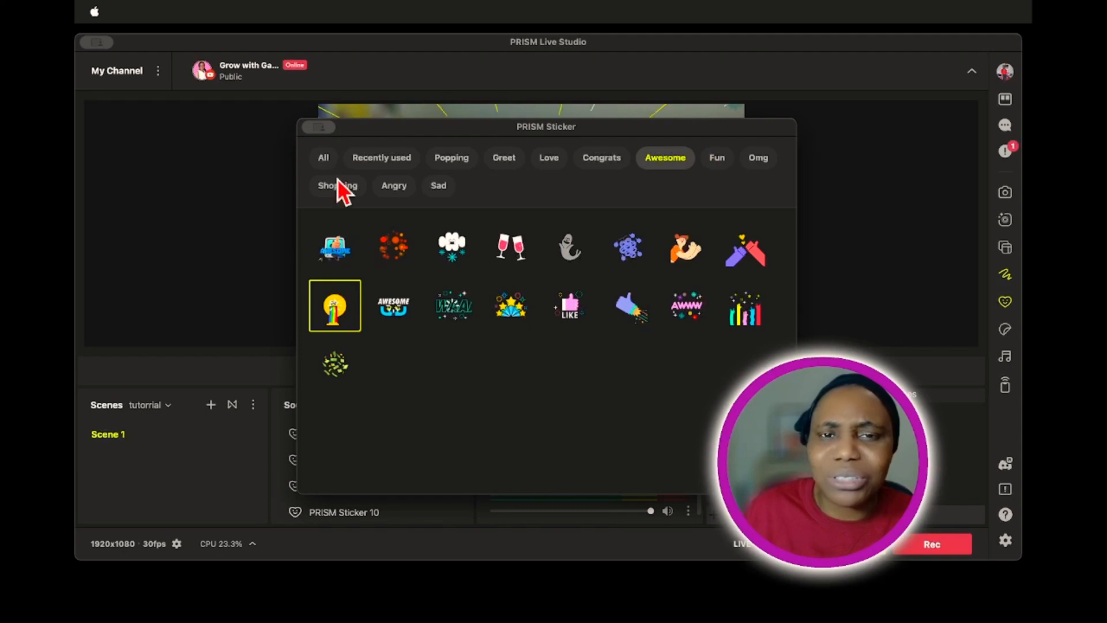
pyautogui.click(320, 126)
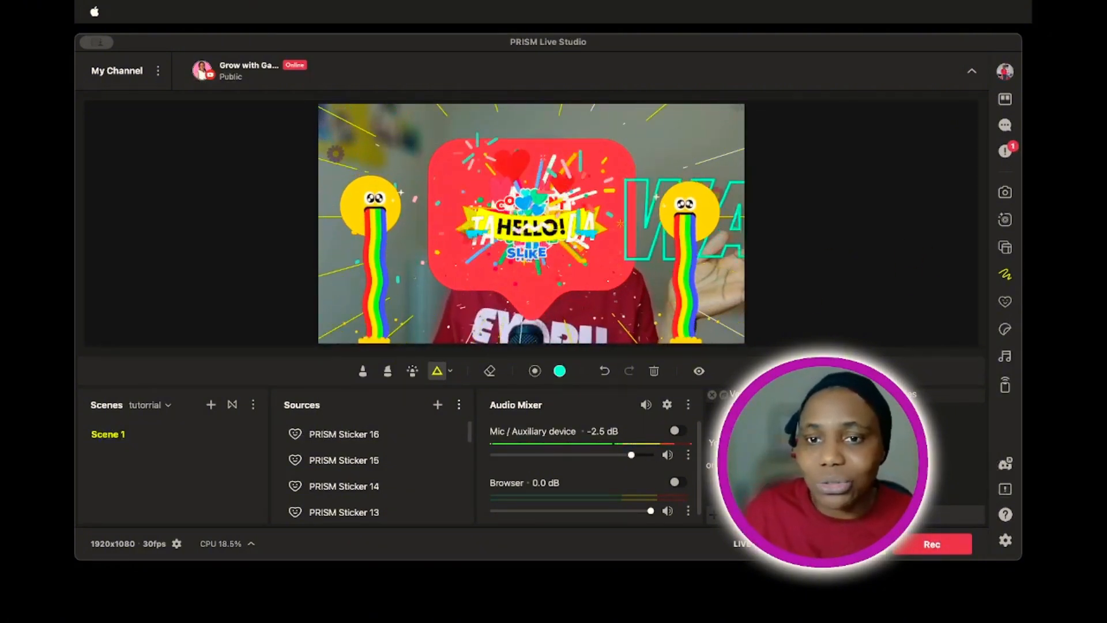
# Step: Turn off the drawing tools and delete the PRISM Sticker 16 source from Scene 1
pyautogui.click(1004, 275)
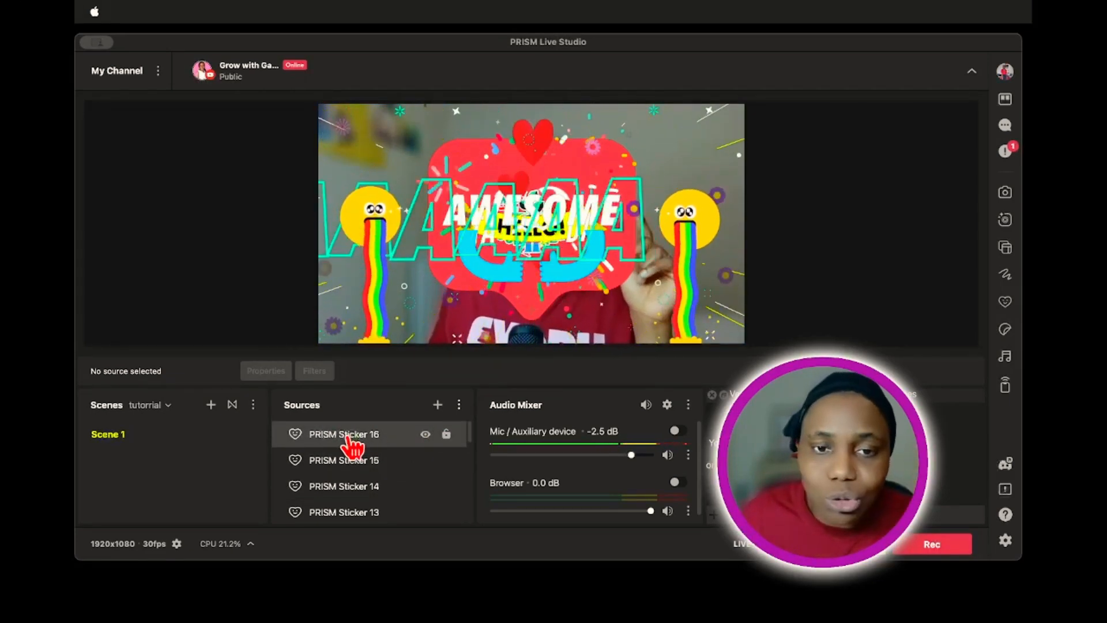
pyautogui.scroll(-10, 348, 439)
pyautogui.scroll(10, 346, 441)
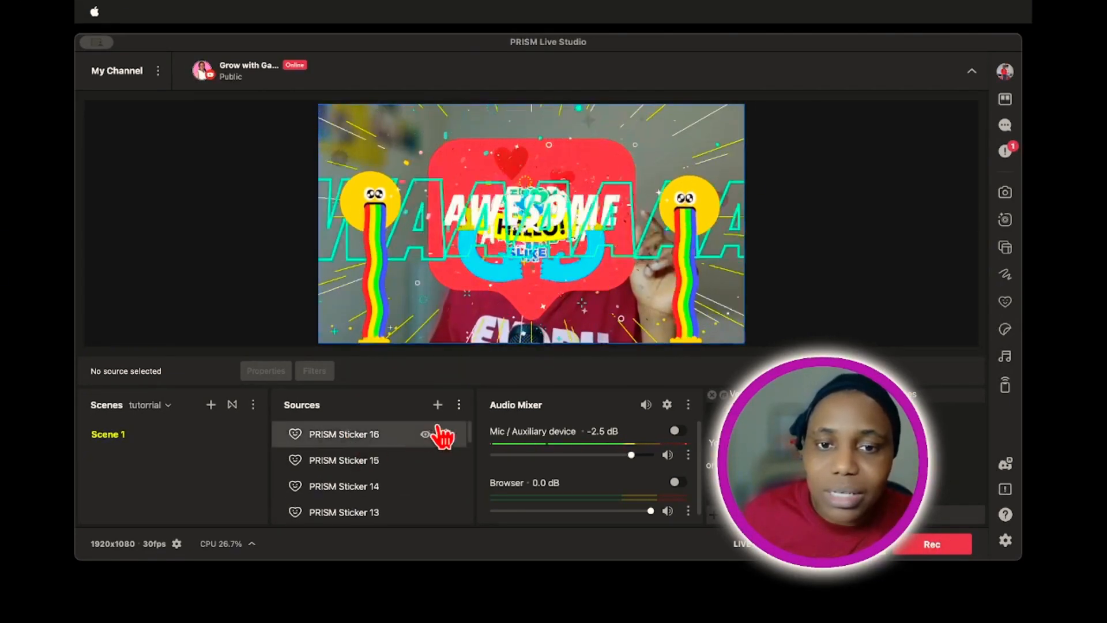
pyautogui.rightClick(379, 437)
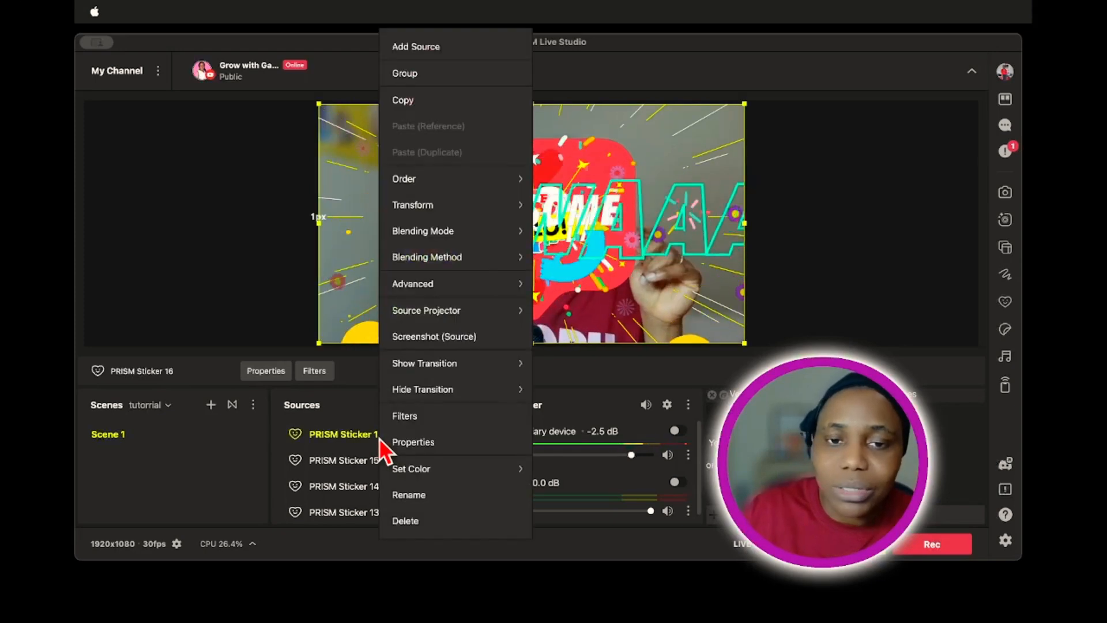
pyautogui.click(420, 521)
pyautogui.click(584, 337)
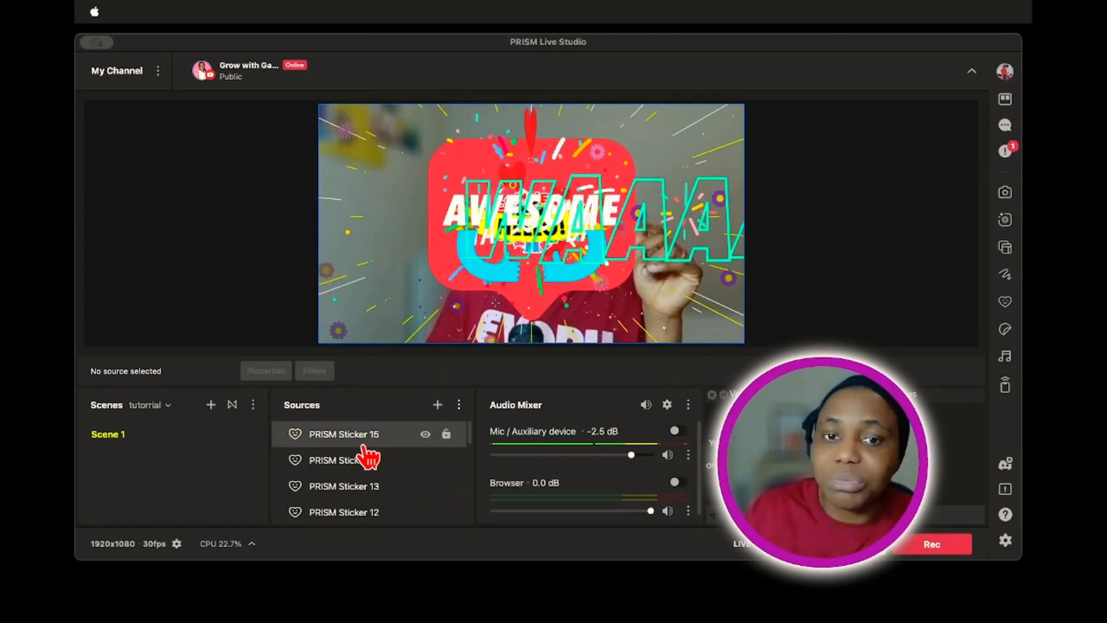
# Step: Delete the PRISM Sticker 15 and PRISM Sticker 14 sources from Scene 1
pyautogui.click(363, 443)
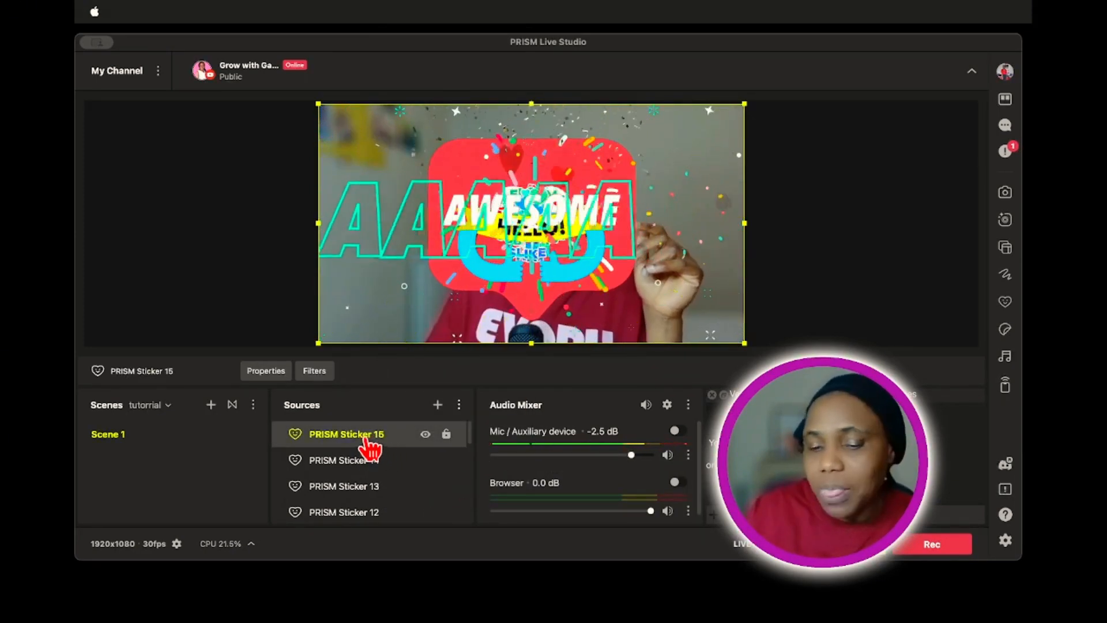
pyautogui.rightClick(364, 439)
pyautogui.click(391, 521)
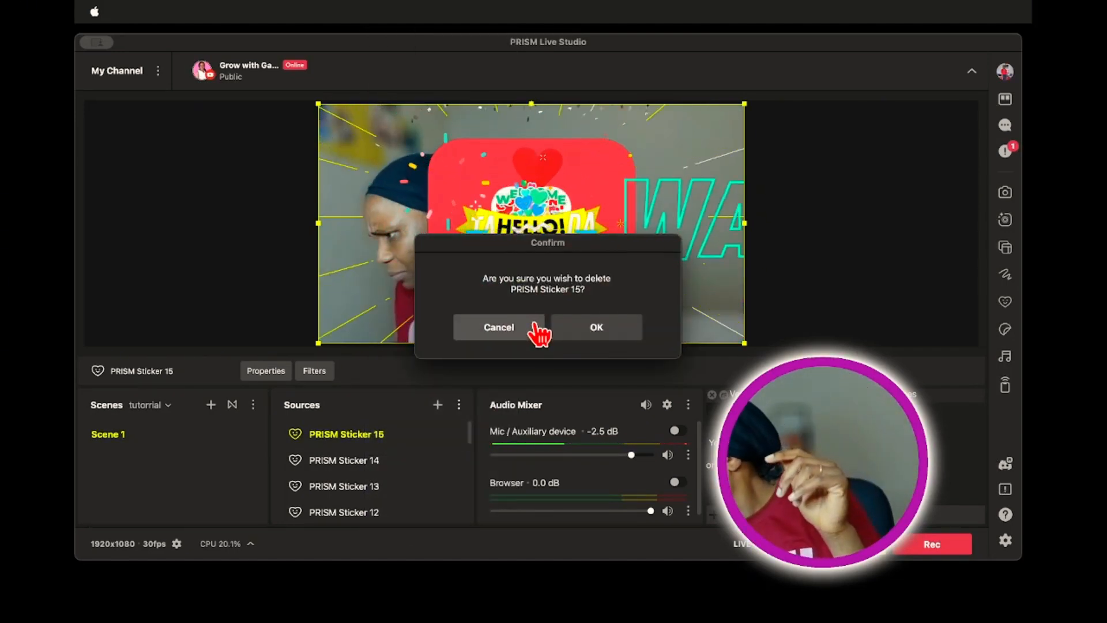
pyautogui.click(594, 329)
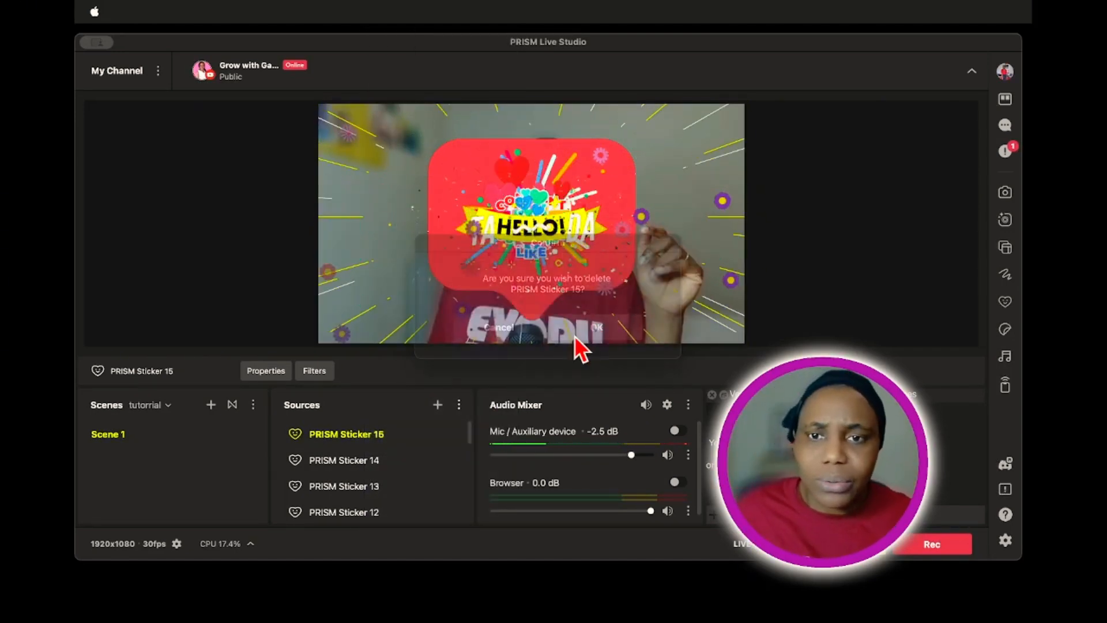
pyautogui.rightClick(346, 435)
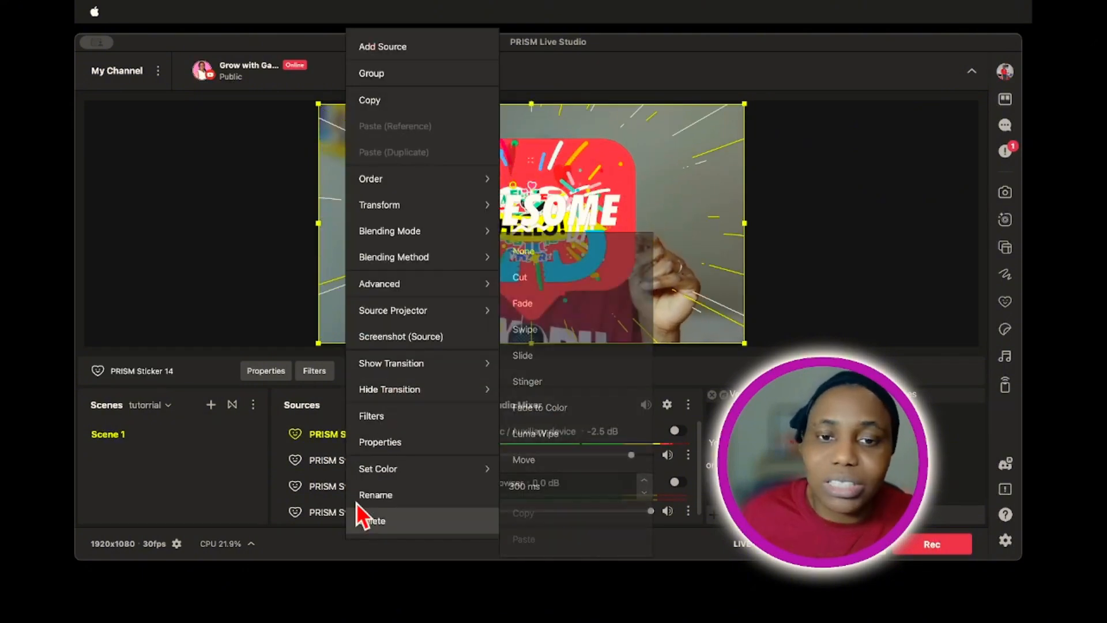
pyautogui.click(392, 521)
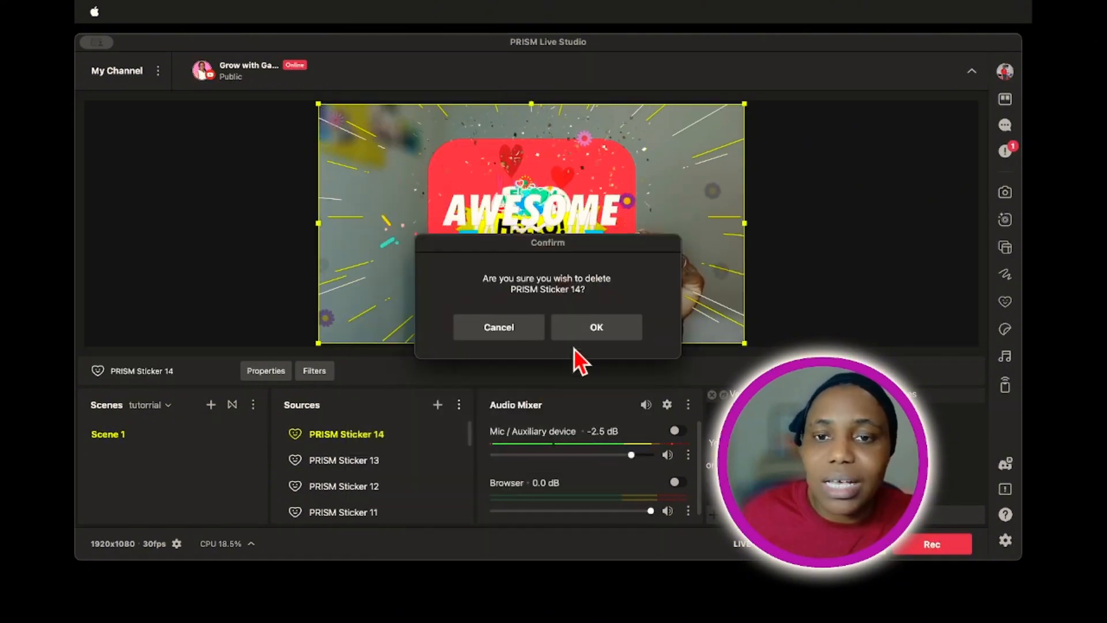
pyautogui.click(599, 330)
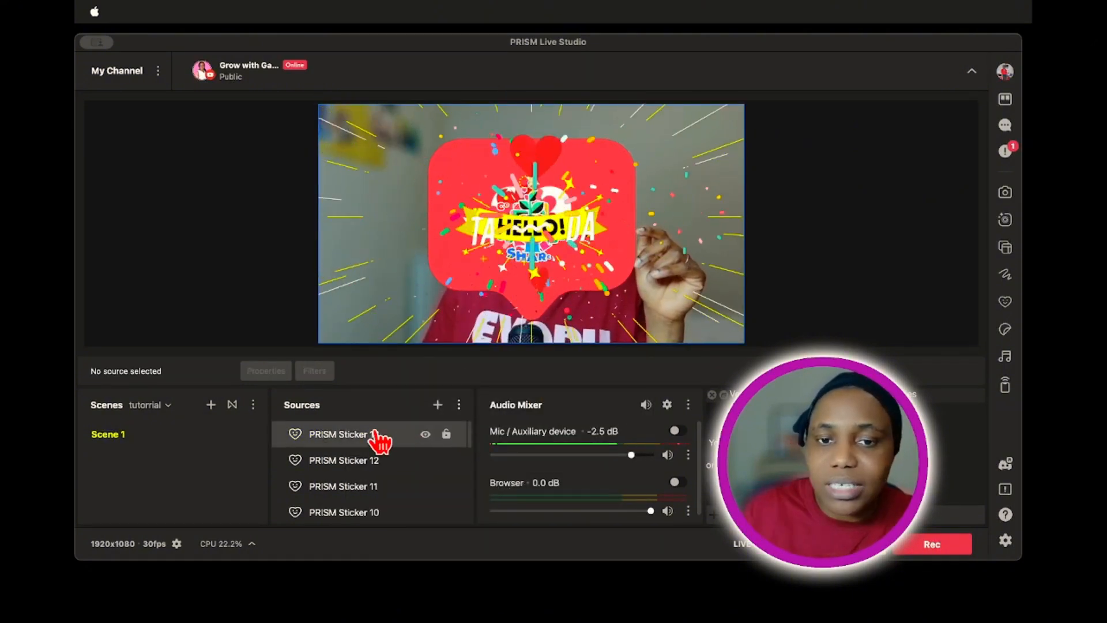
# Step: Delete the PRISM Sticker 13 and PRISM Sticker 12 sources from Scene 1
pyautogui.click(375, 436)
pyautogui.rightClick(375, 435)
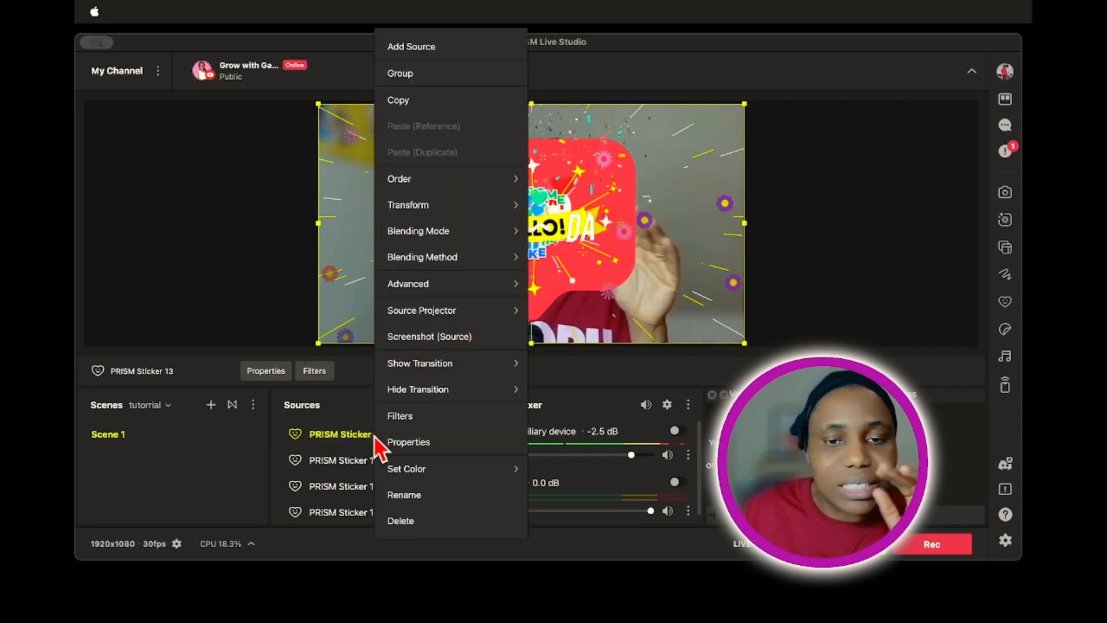
pyautogui.click(426, 525)
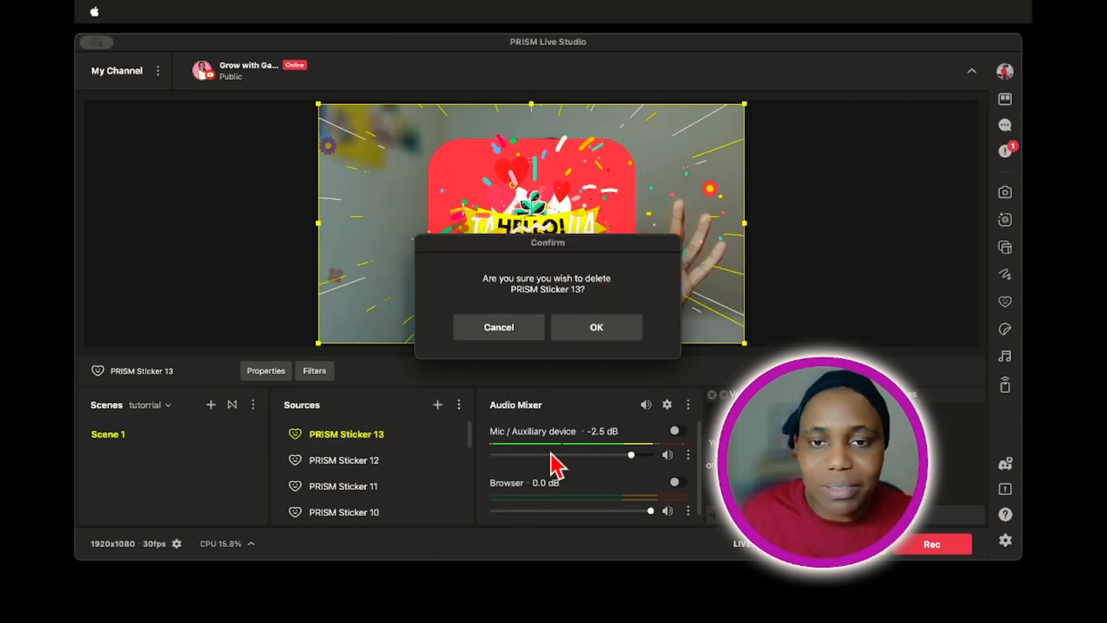
pyautogui.click(624, 328)
pyautogui.rightClick(355, 443)
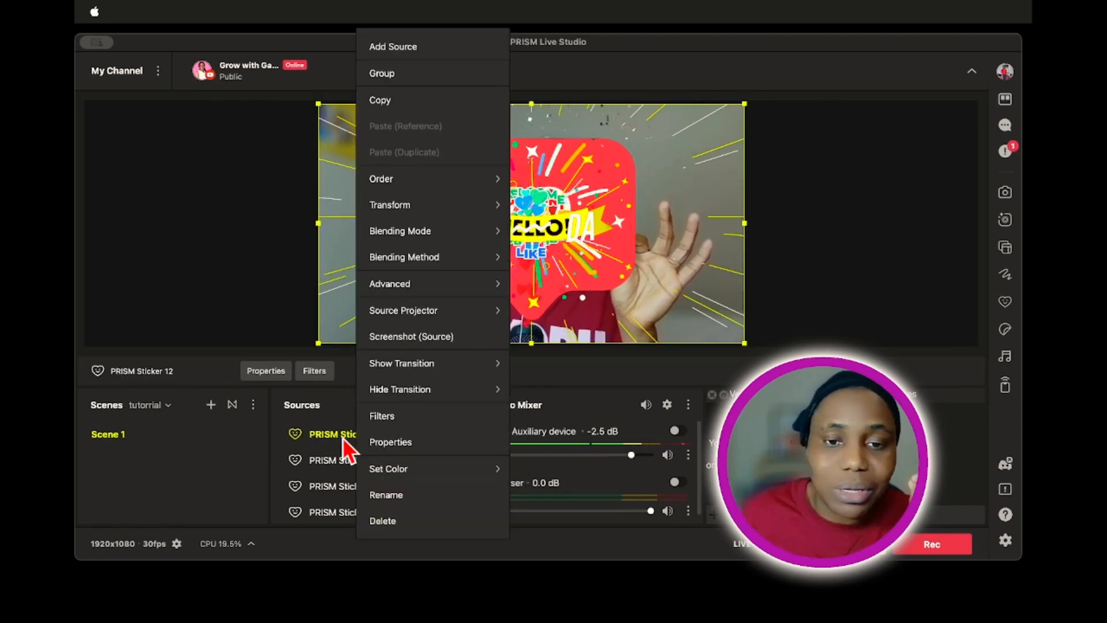
pyautogui.click(414, 524)
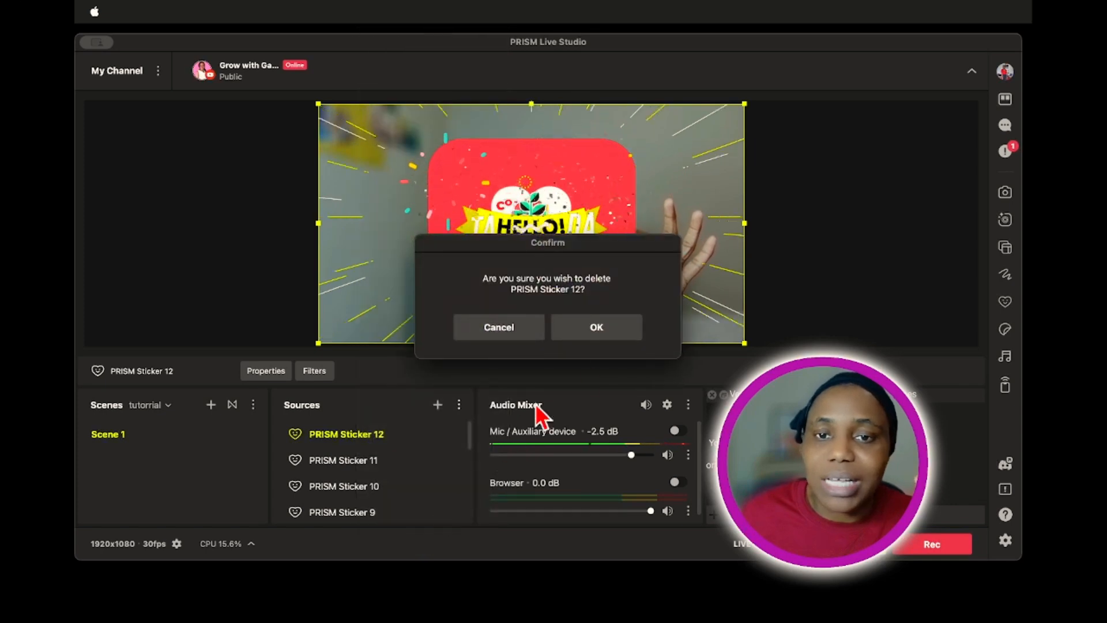
pyautogui.click(605, 329)
# Step: Delete the sticker sources from PRISM Sticker 11 down to PRISM Sticker 8 from Scene 1
pyautogui.rightClick(362, 436)
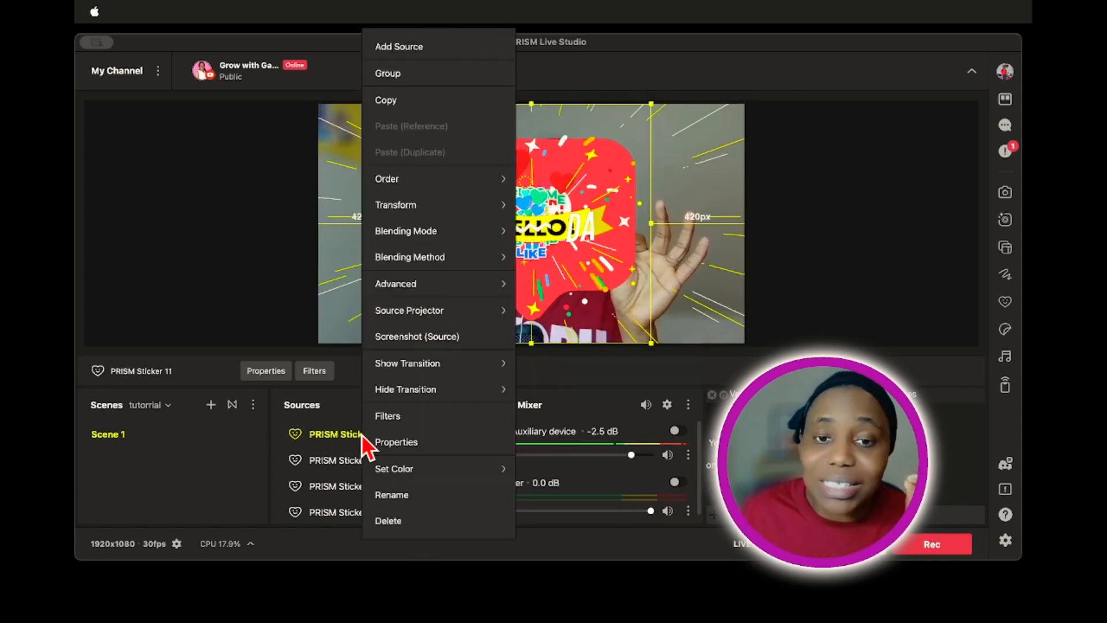
pyautogui.click(410, 522)
pyautogui.click(568, 333)
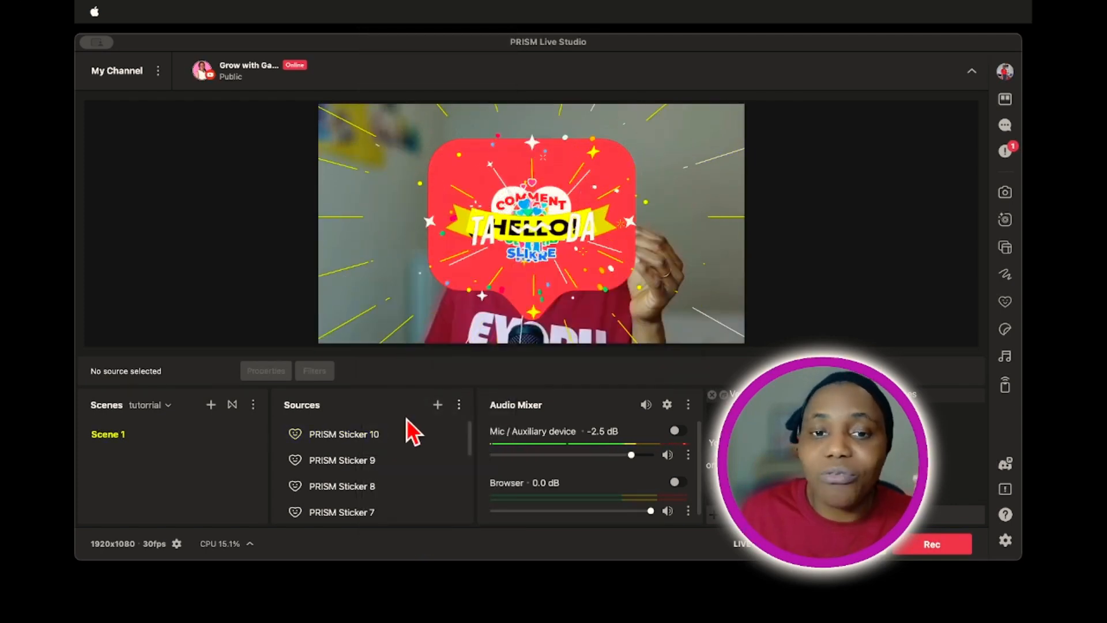
pyautogui.rightClick(366, 446)
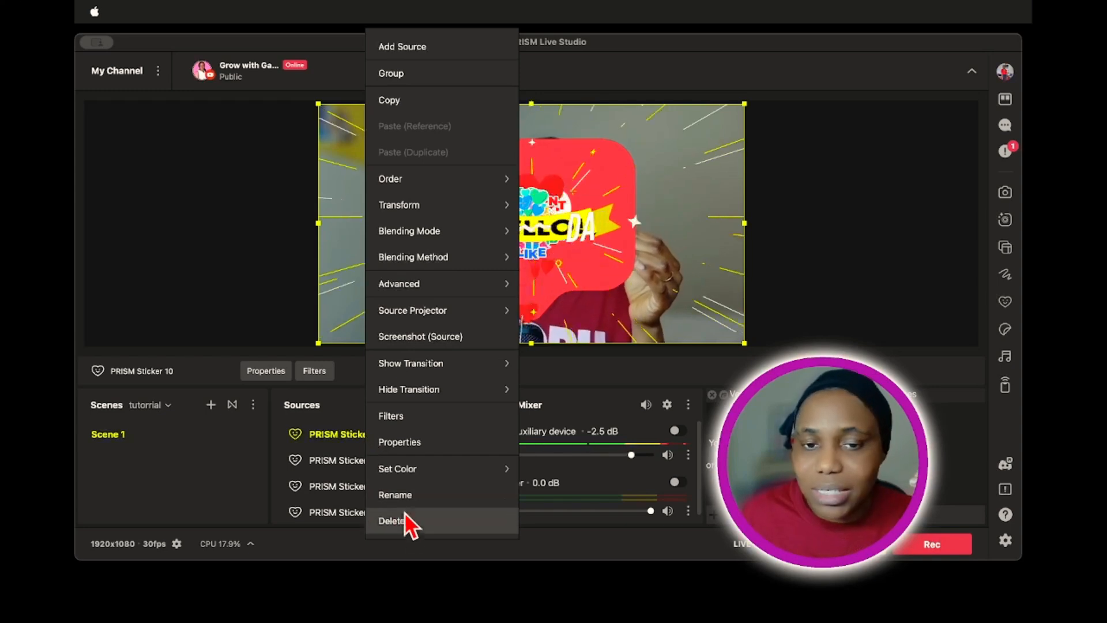
pyautogui.click(419, 520)
pyautogui.click(593, 320)
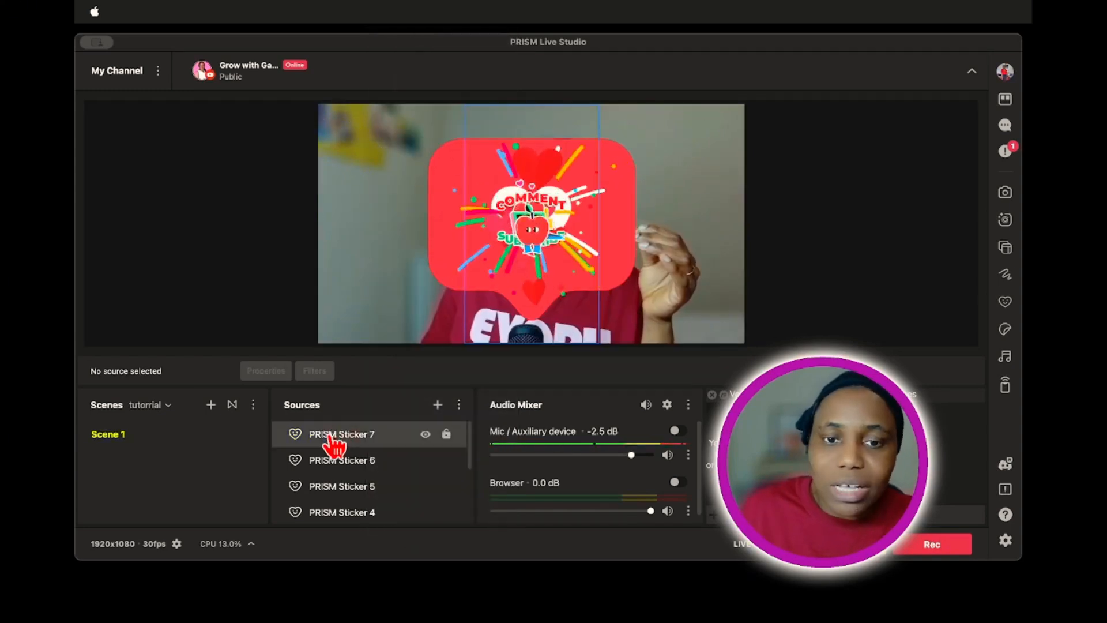
# Step: Delete the PRISM Sticker 7 and PRISM Sticker 6 sources from Scene 1
pyautogui.rightClick(329, 435)
pyautogui.click(388, 521)
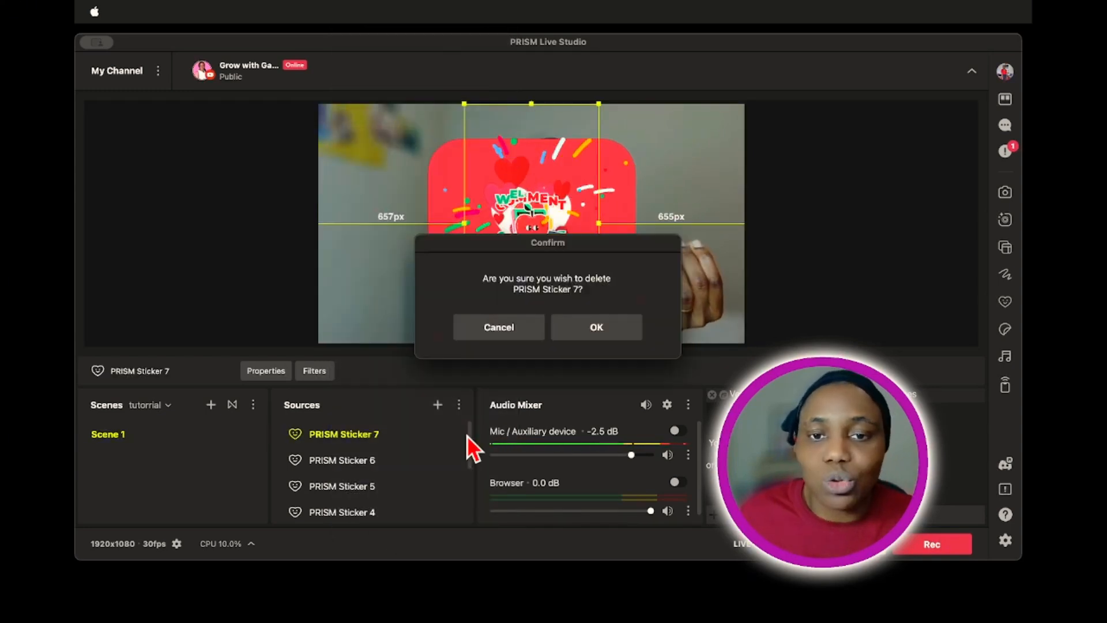
pyautogui.click(631, 327)
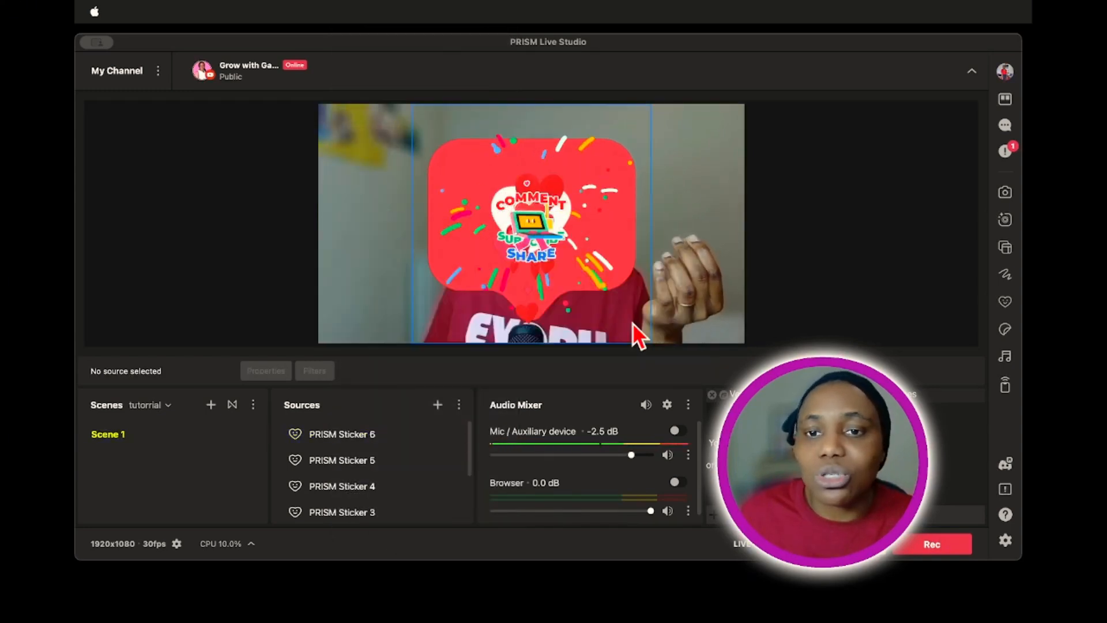
pyautogui.rightClick(366, 441)
pyautogui.click(401, 522)
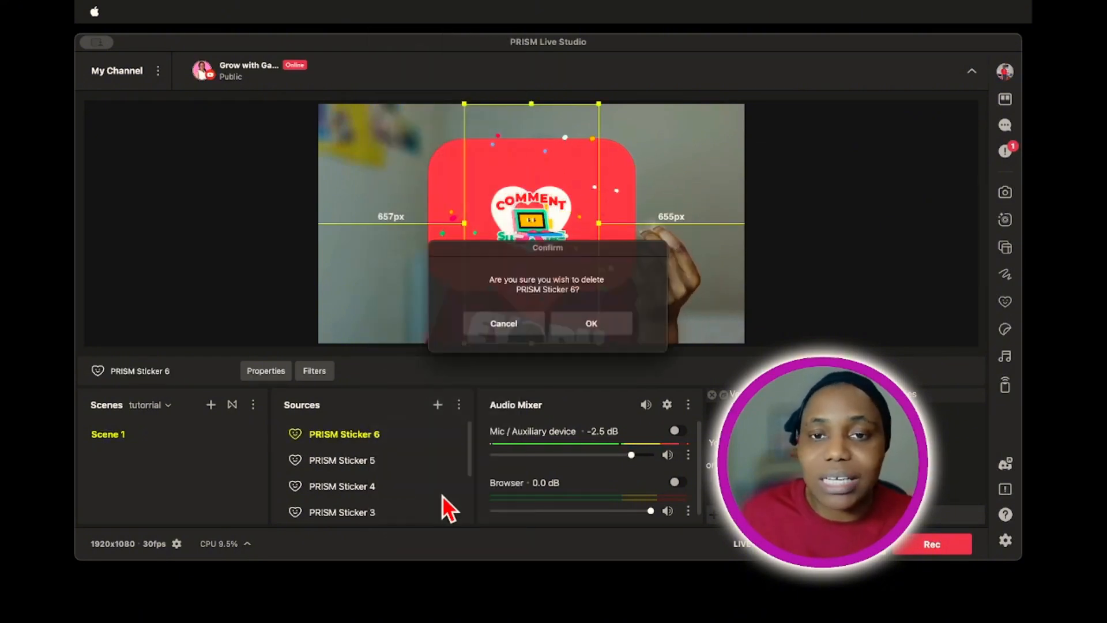
pyautogui.click(594, 327)
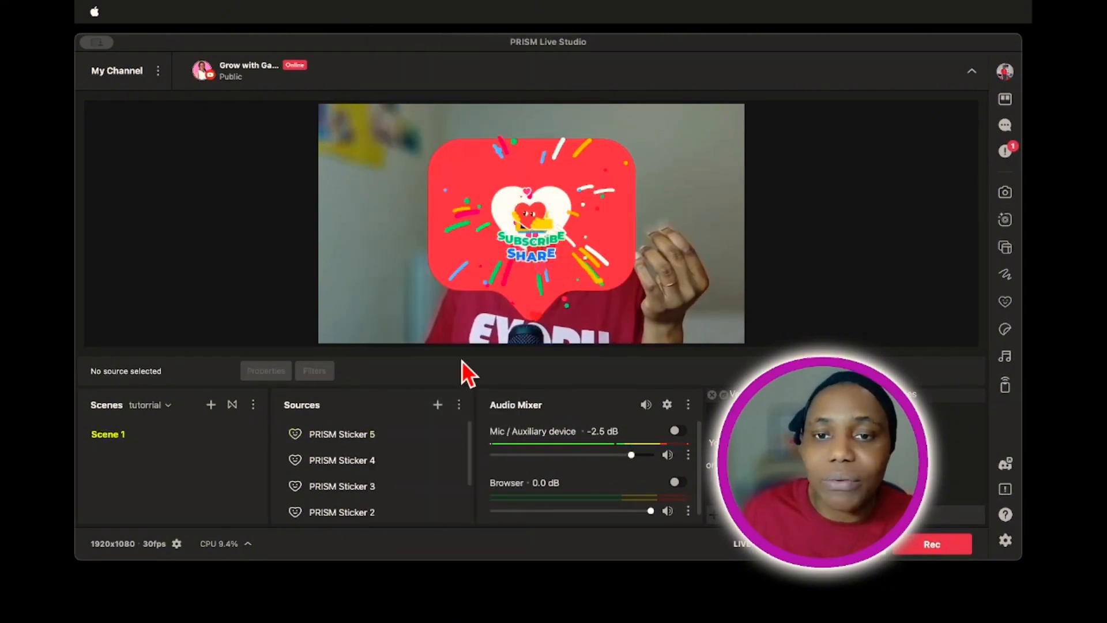
# Step: Delete the PRISM Sticker 5 and PRISM Sticker 4 sources from Scene 1
pyautogui.rightClick(316, 444)
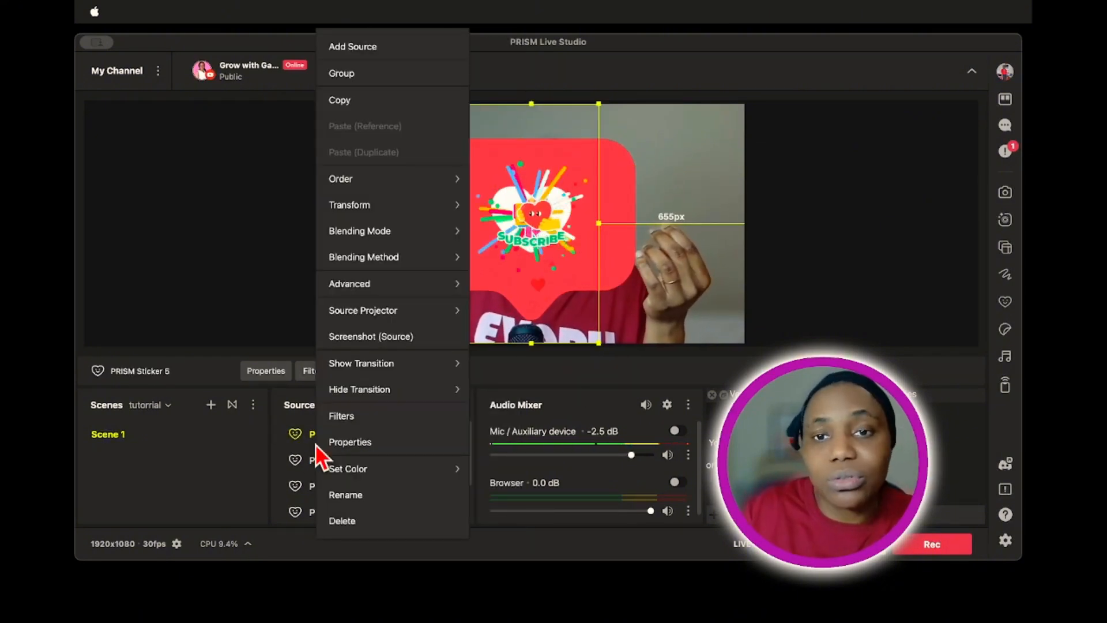
pyautogui.click(354, 521)
pyautogui.click(596, 327)
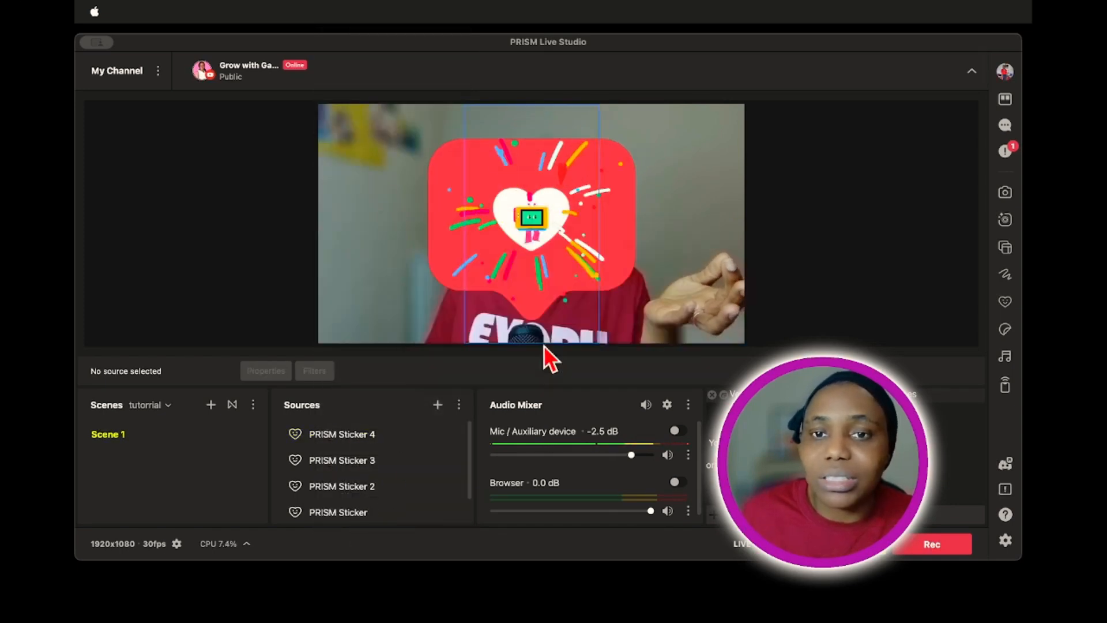
pyautogui.rightClick(338, 435)
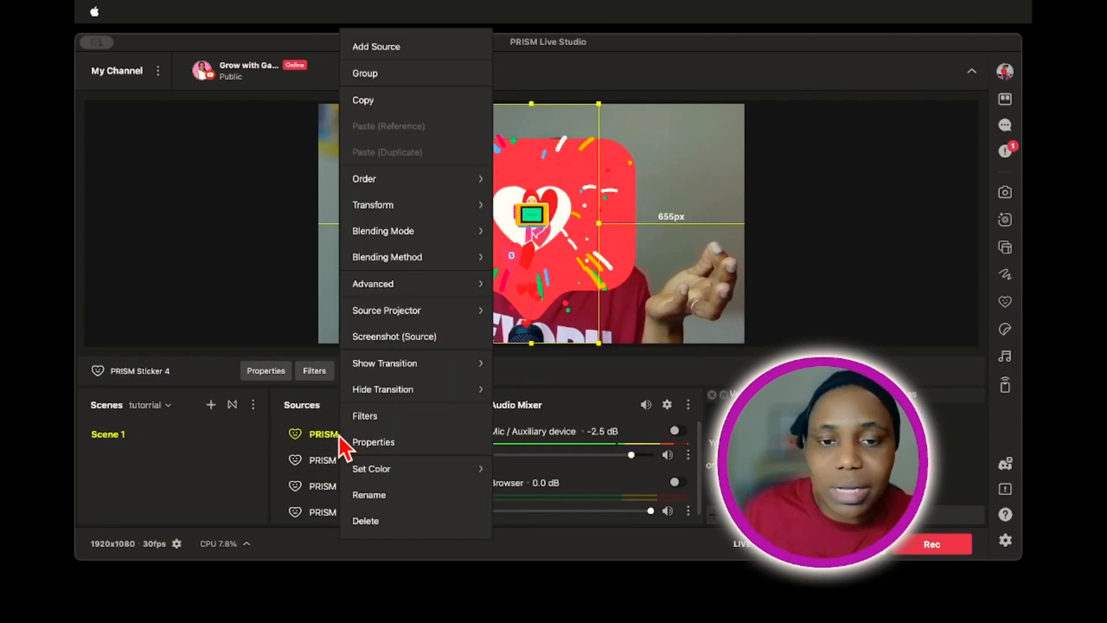
pyautogui.click(364, 520)
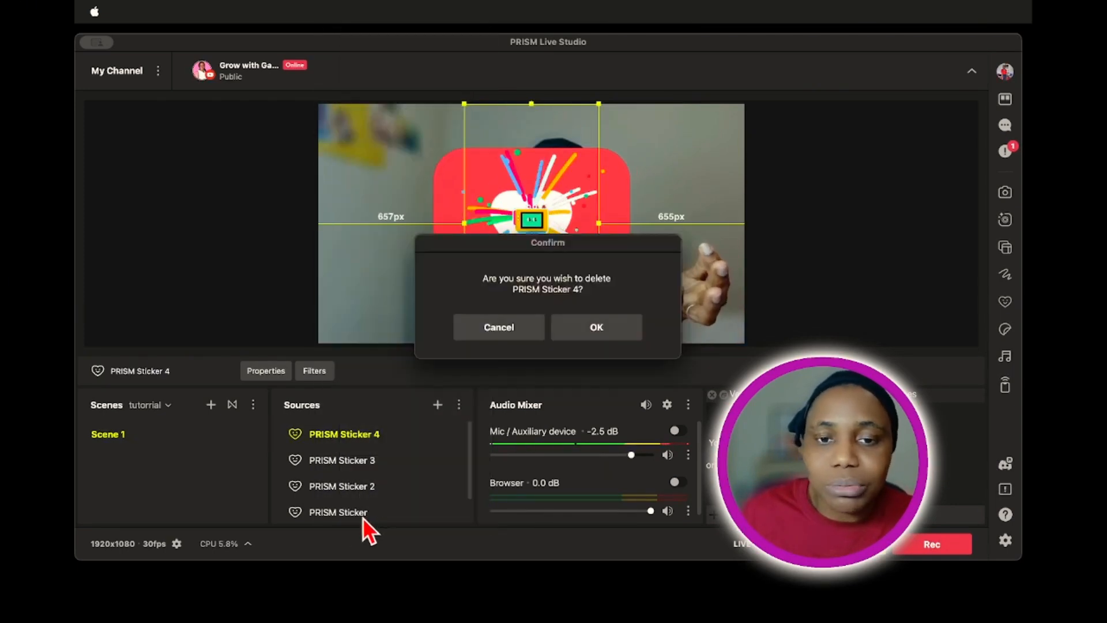
pyautogui.click(593, 323)
# Step: Delete the PRISM Sticker 3 and PRISM Sticker 2 sources, leaving only the heart speech-bubble sticker above the obtbot camera
pyautogui.rightClick(372, 438)
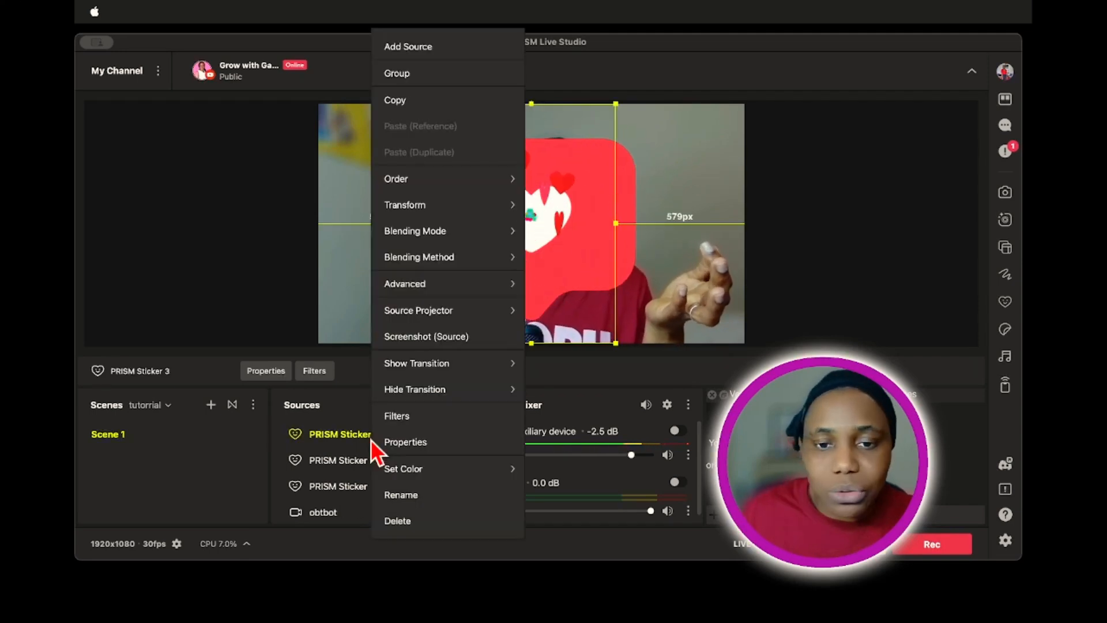
pyautogui.click(413, 522)
pyautogui.click(610, 323)
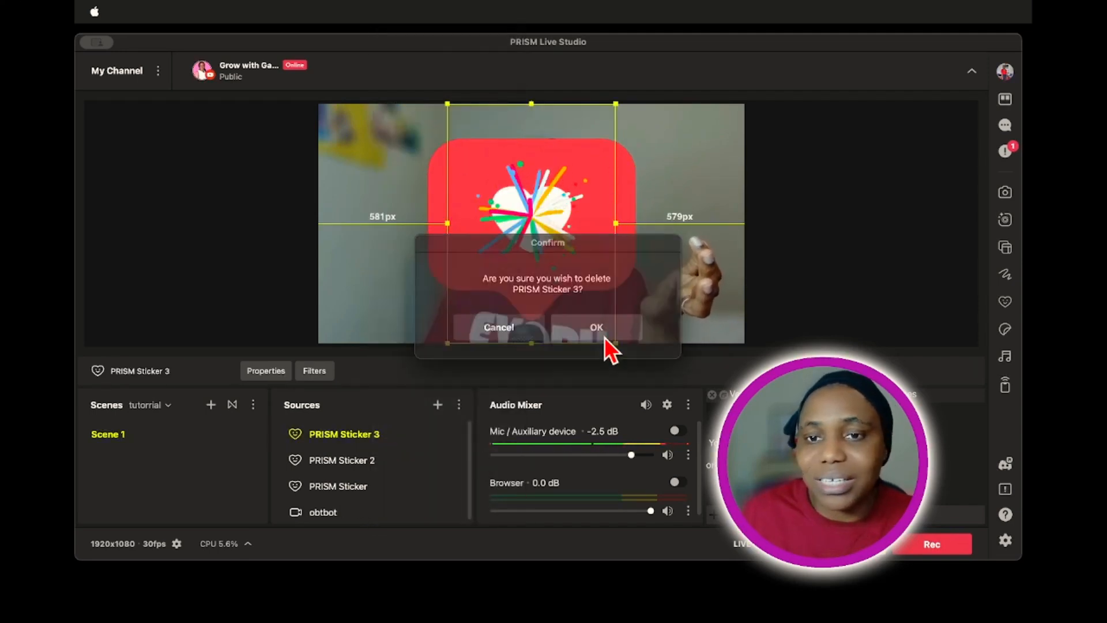
pyautogui.rightClick(372, 437)
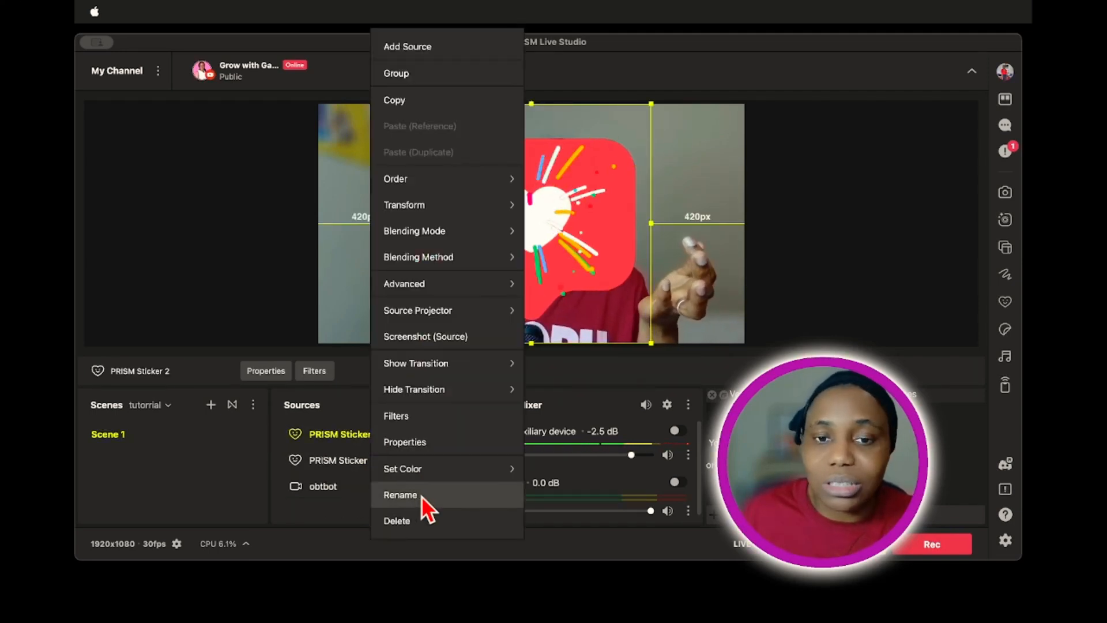
pyautogui.click(417, 521)
pyautogui.click(602, 334)
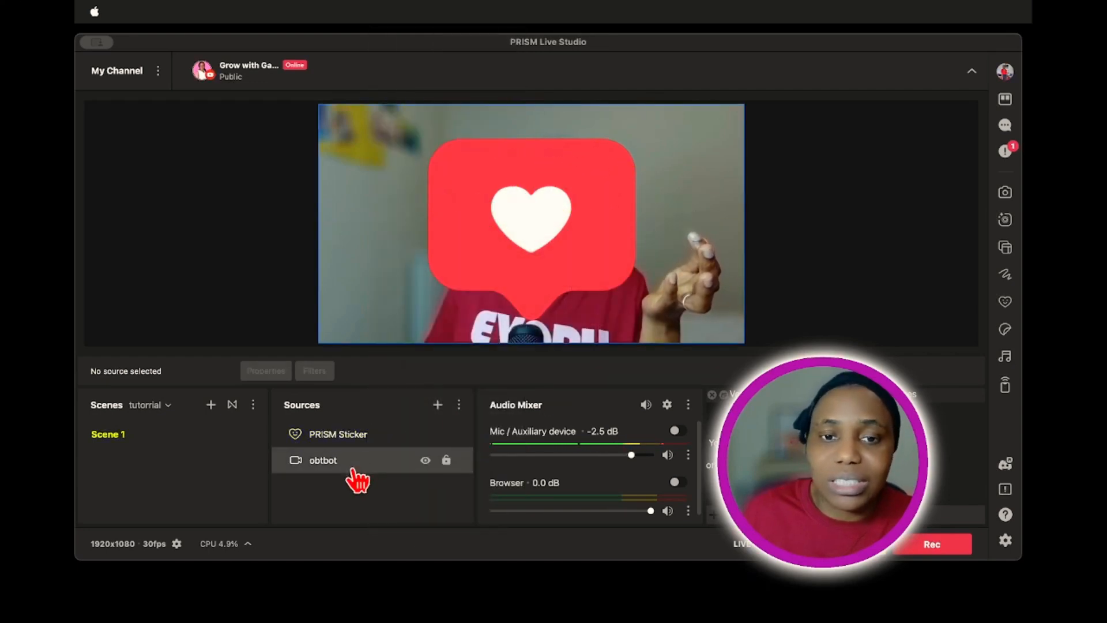
# Step: Shrink the heart speech-bubble sticker and place it about 40 px from the frame's left edge and 71 px from its bottom edge
pyautogui.click(531, 217)
pyautogui.moveTo(531, 217); pyautogui.dragTo(459, 211)
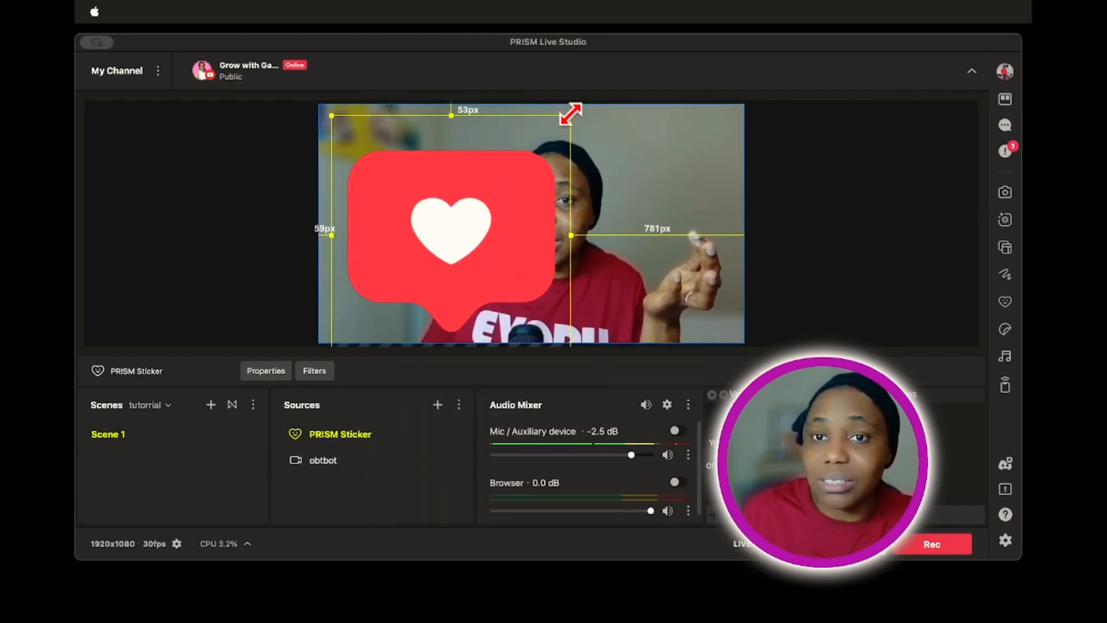
pyautogui.moveTo(570, 114); pyautogui.dragTo(440, 210)
pyautogui.moveTo(393, 281); pyautogui.dragTo(387, 259)
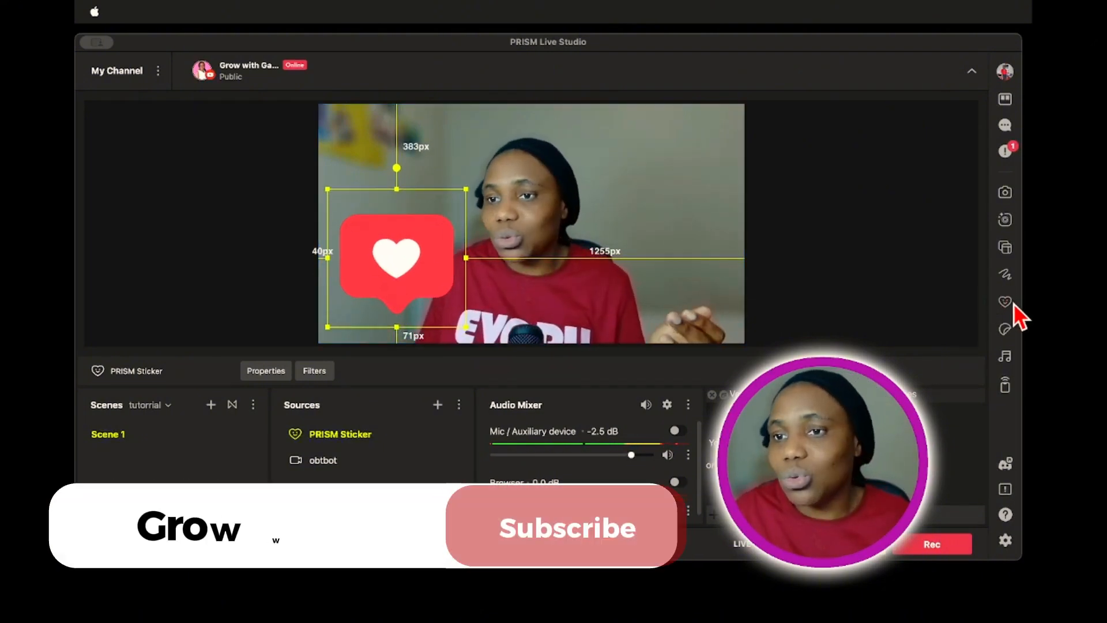
# Step: Add the red-heart SUBSCRIBE sticker from the Greet category to Scene 1 and close the sticker collection
pyautogui.click(1005, 302)
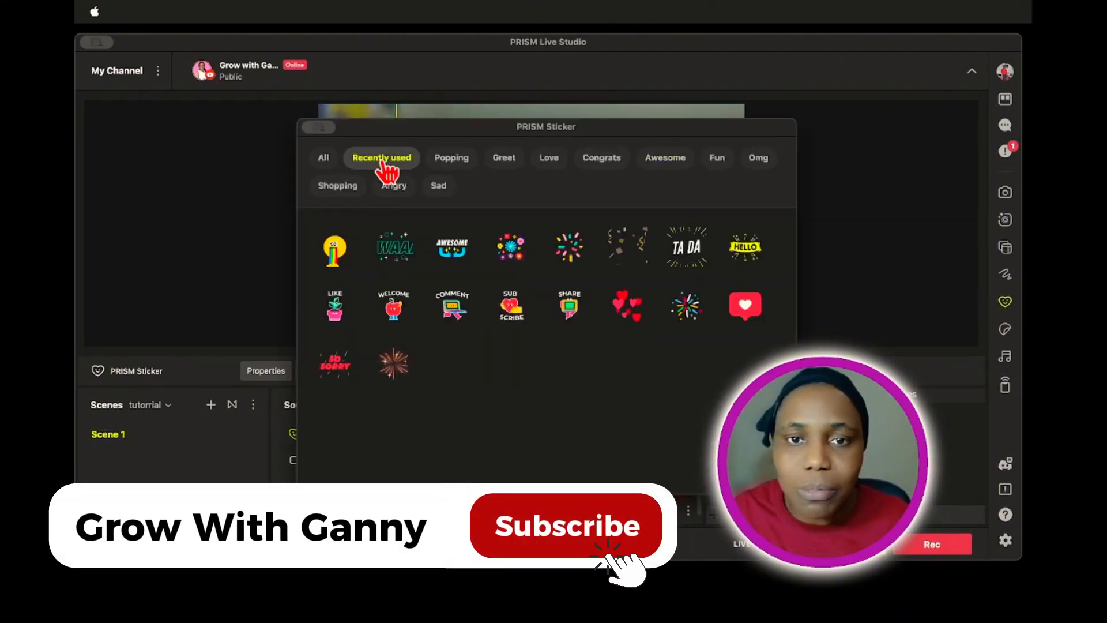
pyautogui.click(449, 168)
pyautogui.click(516, 168)
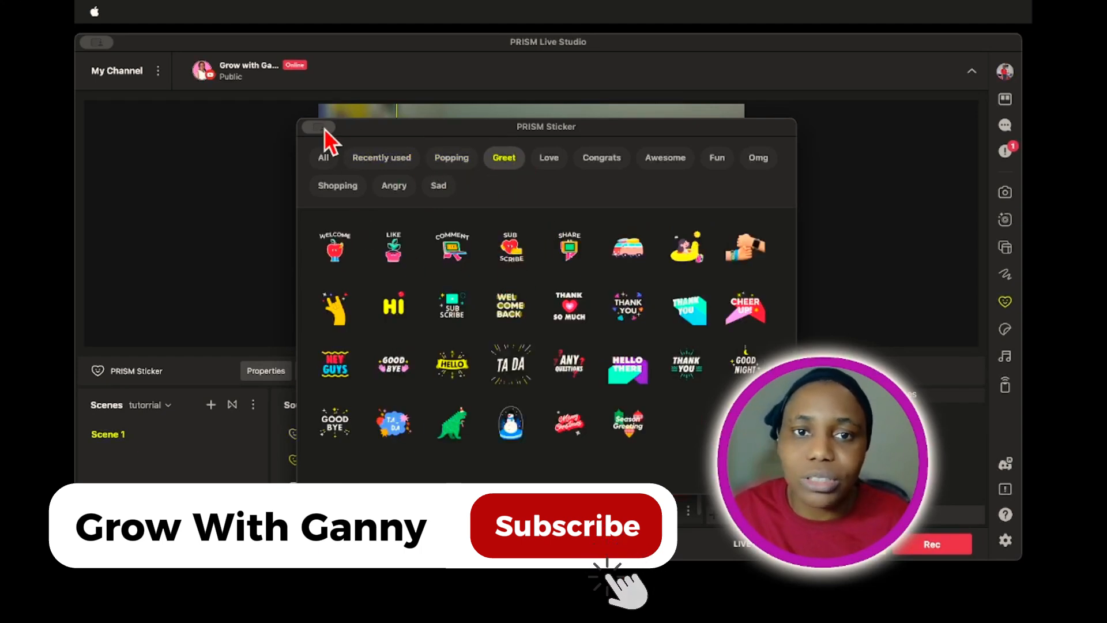
pyautogui.click(309, 127)
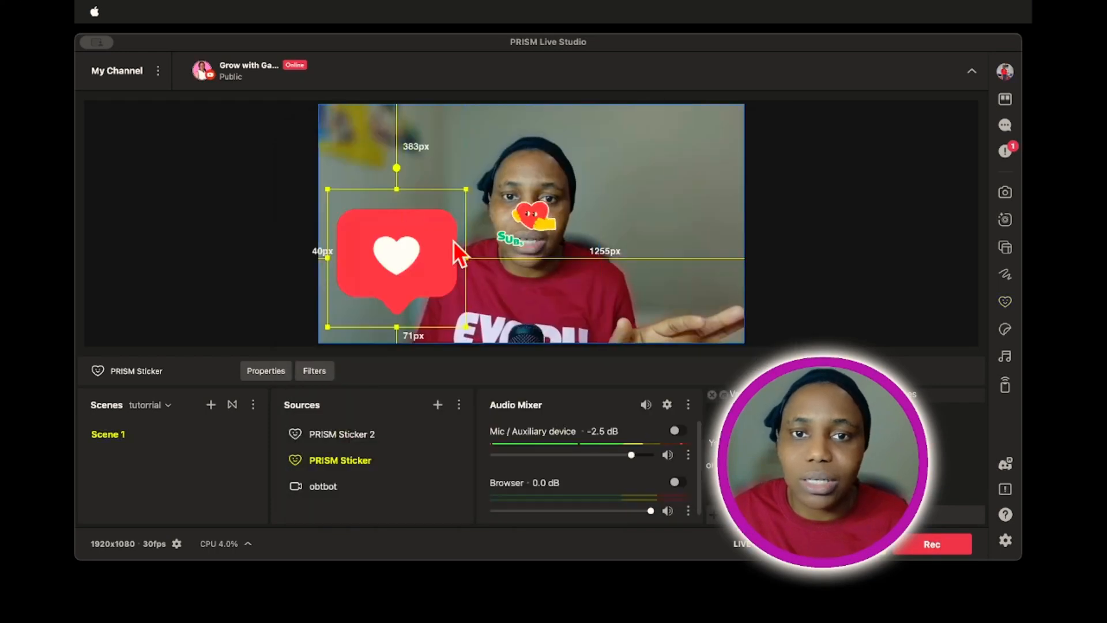
# Step: Enlarge the SUBSCRIBE sticker and place it in the frame's upper-right corner, about 1206 px from the left edge and 52 px from the bottom
pyautogui.moveTo(528, 228); pyautogui.dragTo(660, 154)
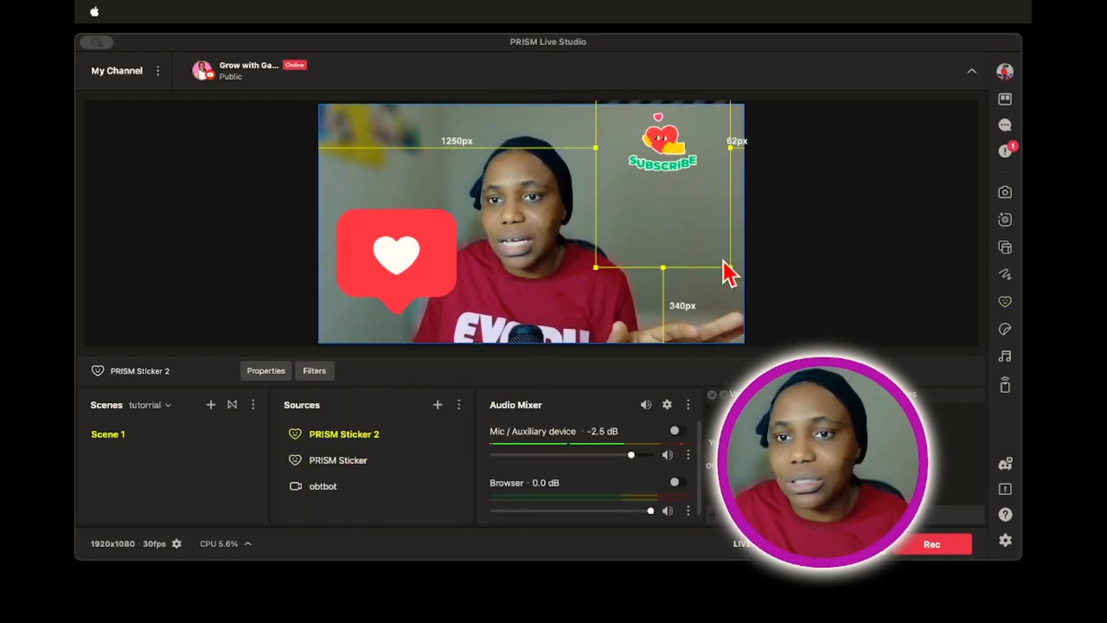
pyautogui.moveTo(730, 267); pyautogui.dragTo(795, 288)
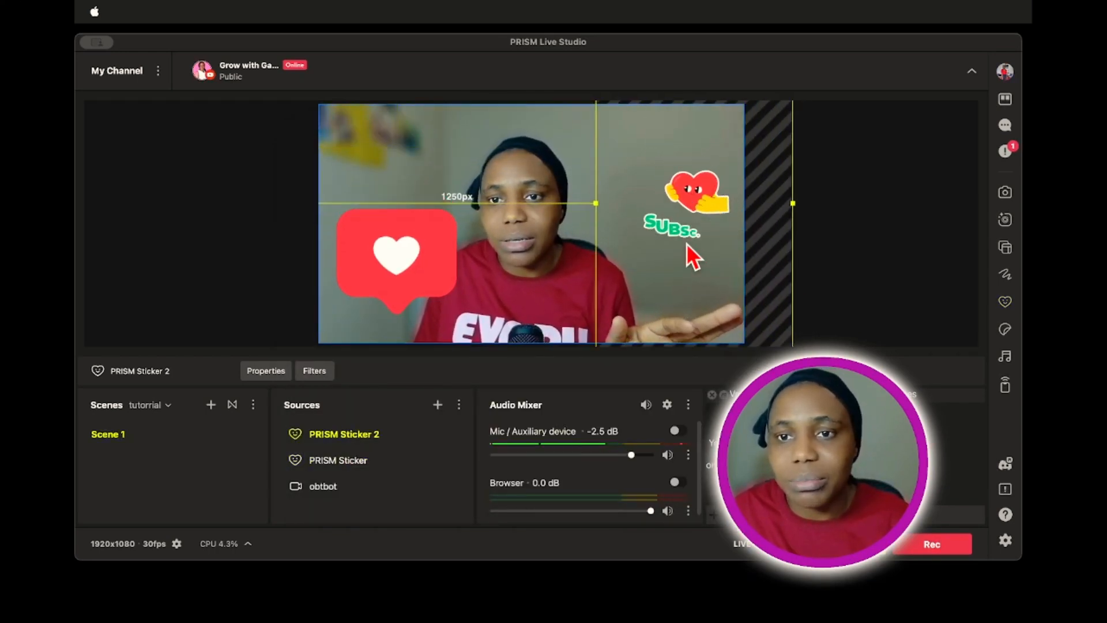
pyautogui.moveTo(683, 204); pyautogui.dragTo(674, 163)
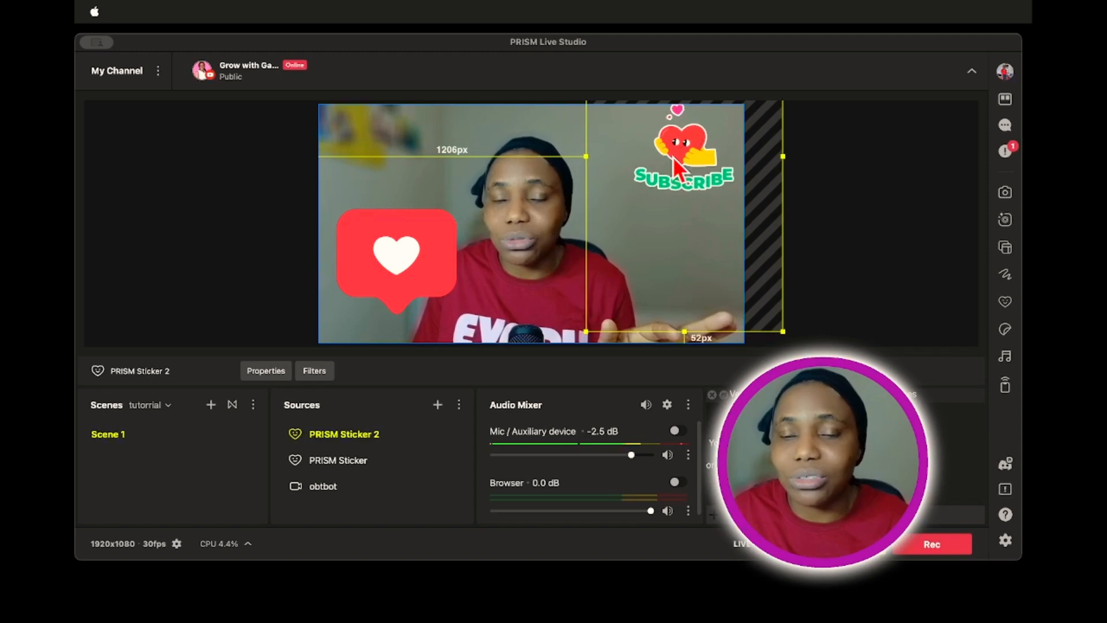
pyautogui.click(819, 214)
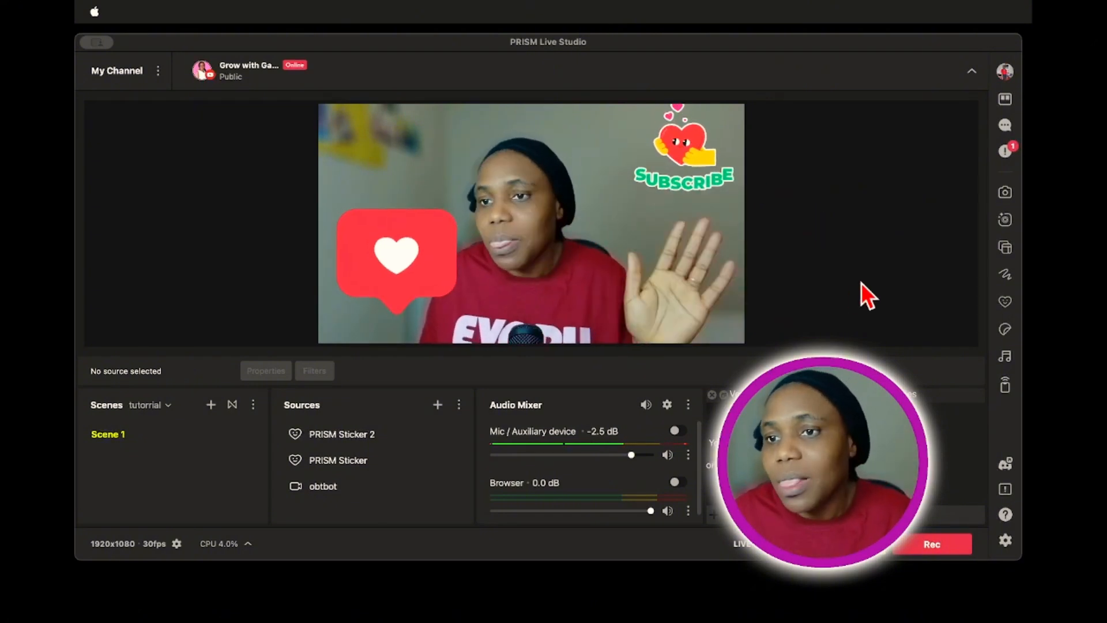
# Step: Add the 2025 sticker from GIPHY's Trending collection to Scene 1 and close the GIPHY sticker window
pyautogui.click(1006, 331)
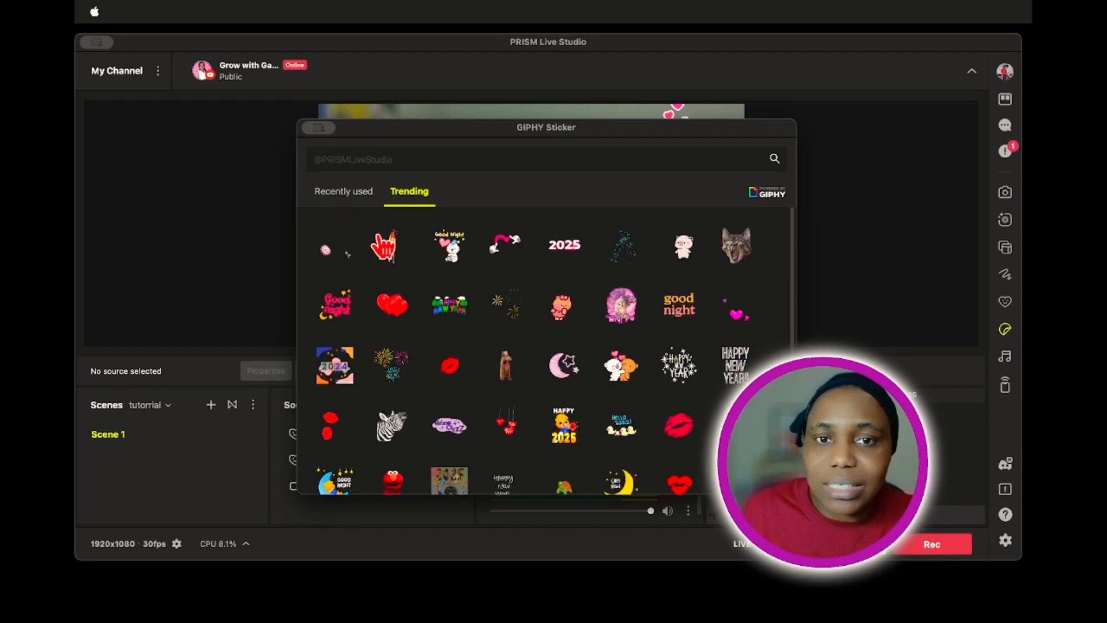
pyautogui.click(569, 254)
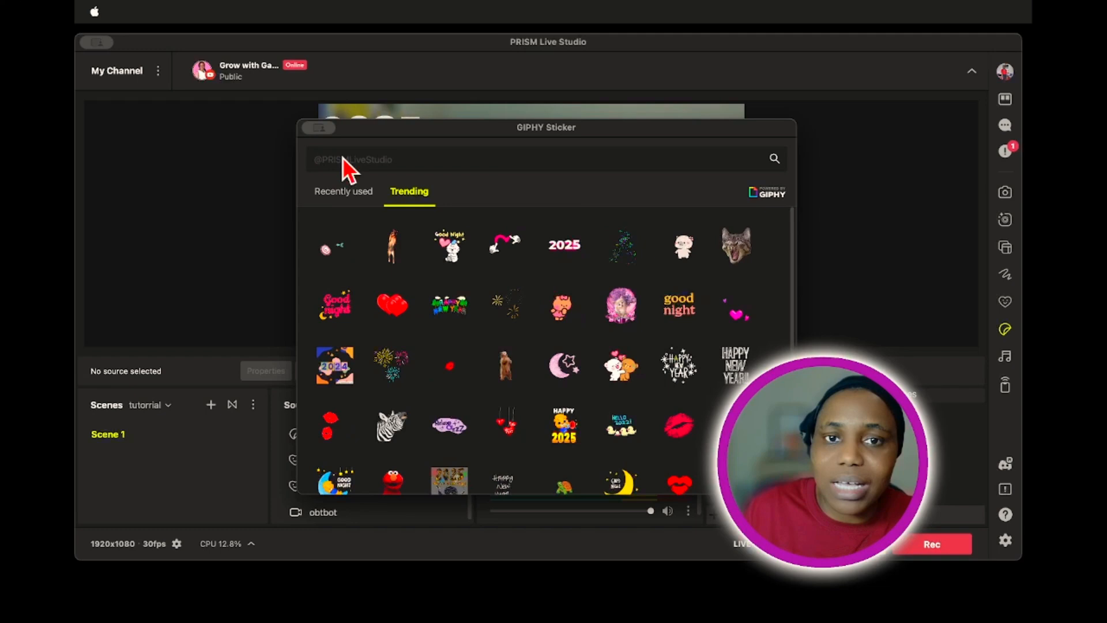
pyautogui.click(310, 128)
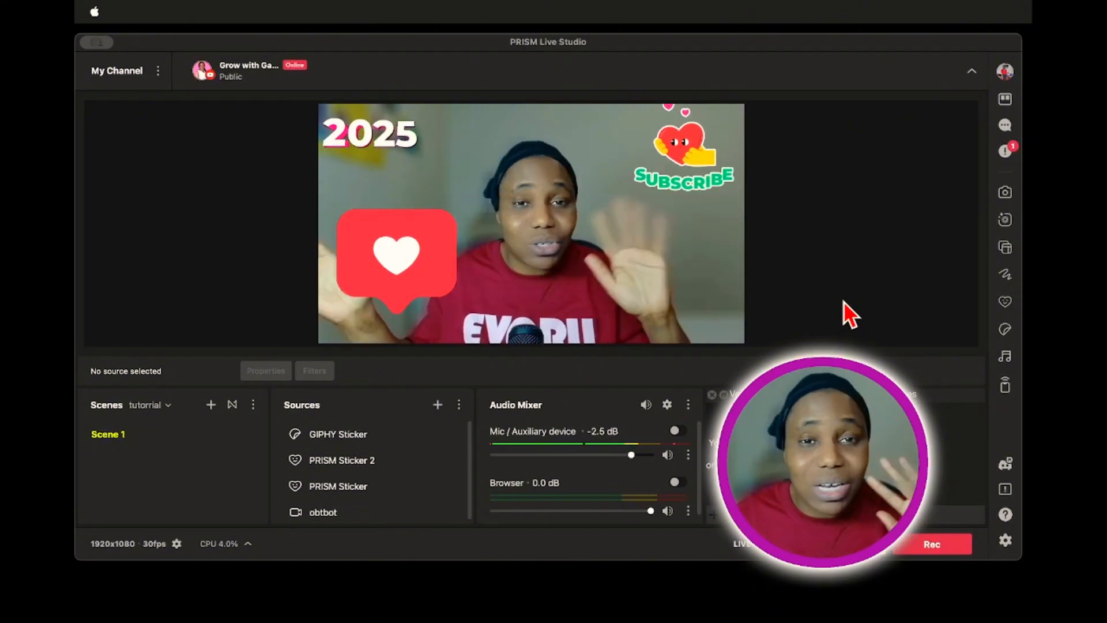
# Step: Connect the iPhone through the remote control feature and move the connection window clear of the preview
pyautogui.click(1005, 356)
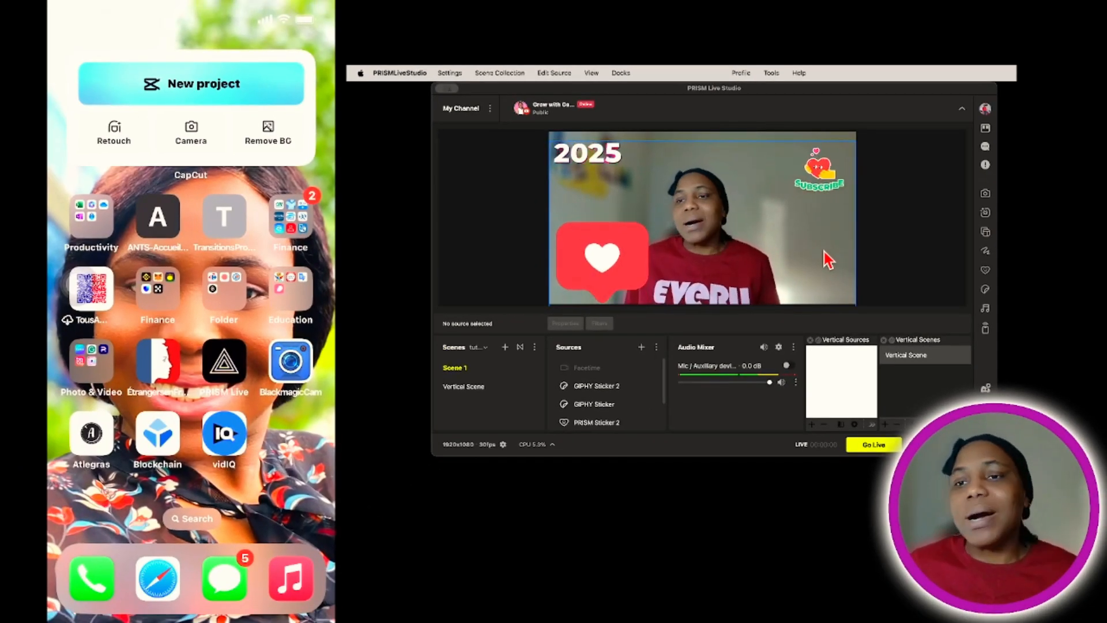
pyautogui.click(986, 328)
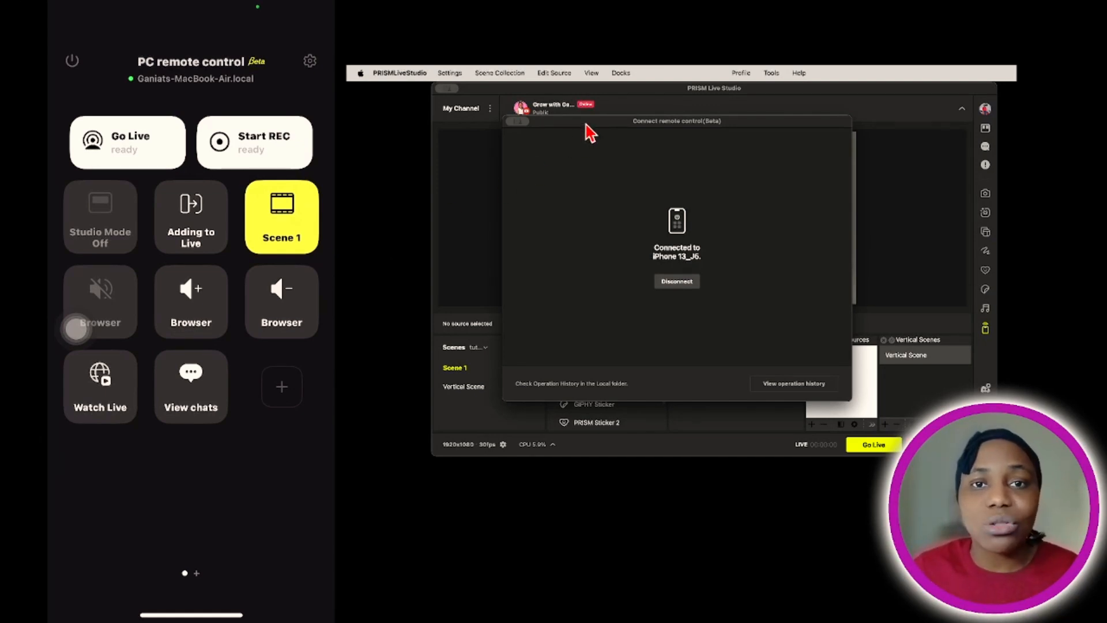
pyautogui.moveTo(586, 128); pyautogui.dragTo(748, 346)
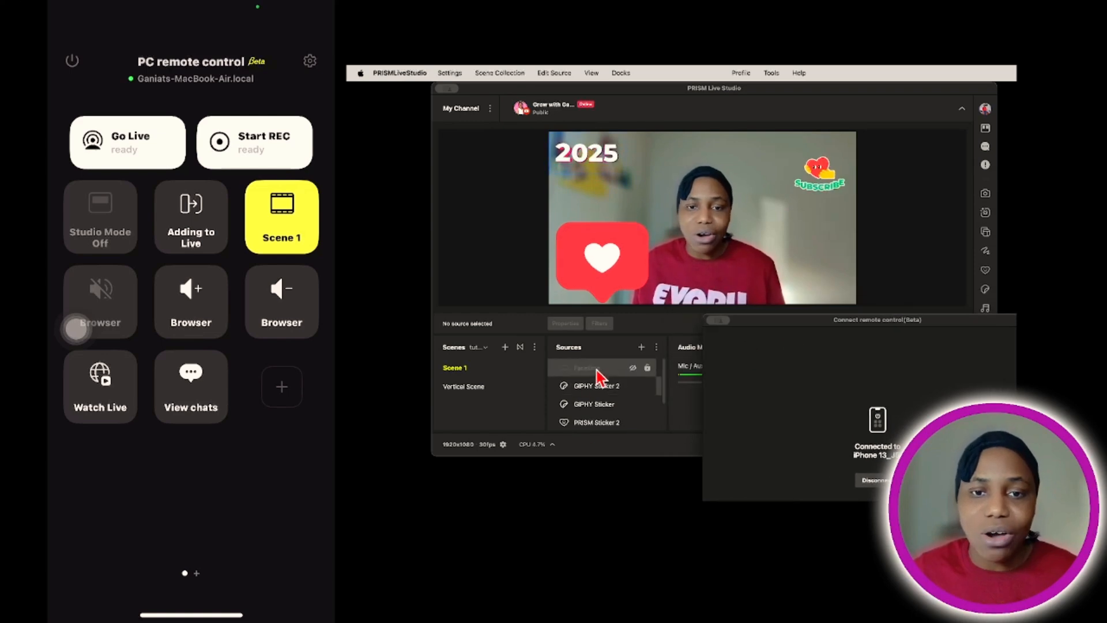
# Step: Review Scene 1's source list, open the matching scene source controls on the phone remote, and bring the main window forward
pyautogui.scroll(-2, 601, 397)
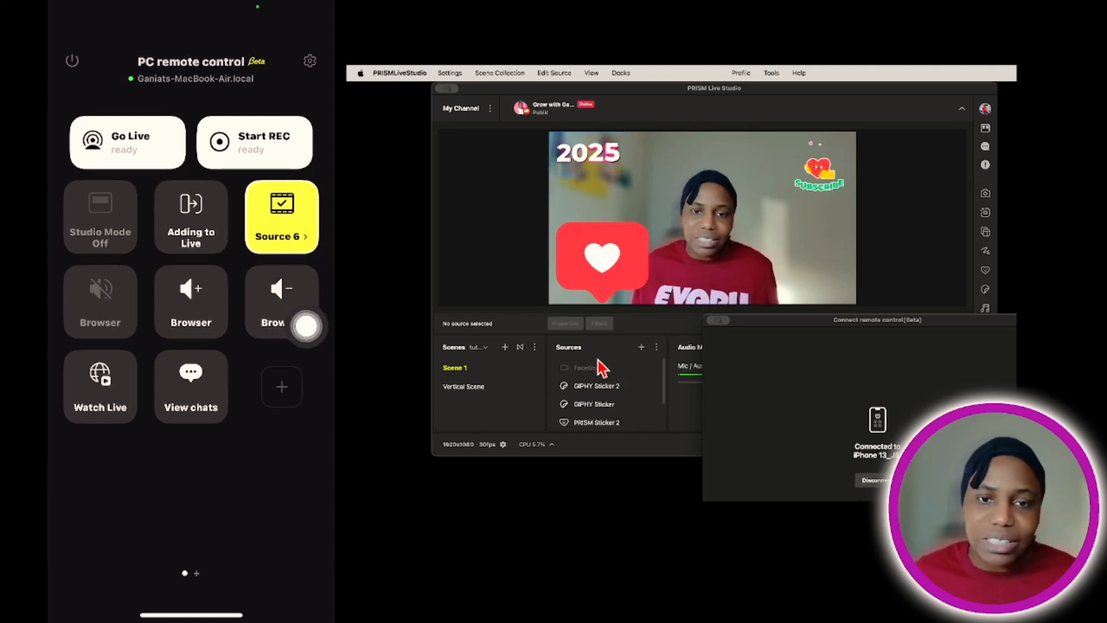
pyautogui.scroll(-3, 597, 404)
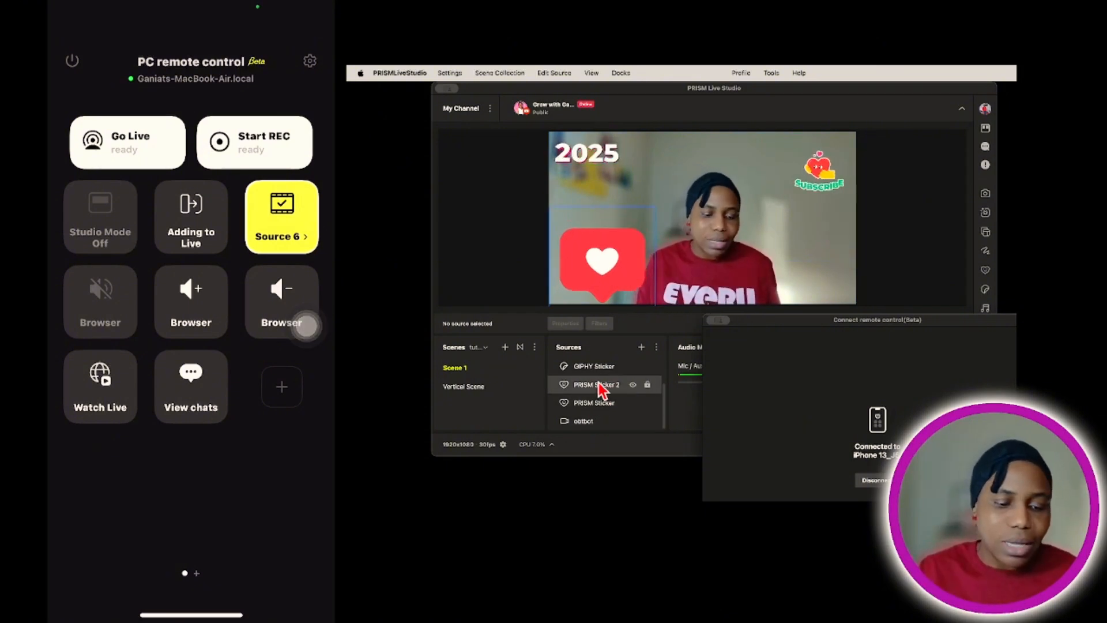
pyautogui.click(281, 217)
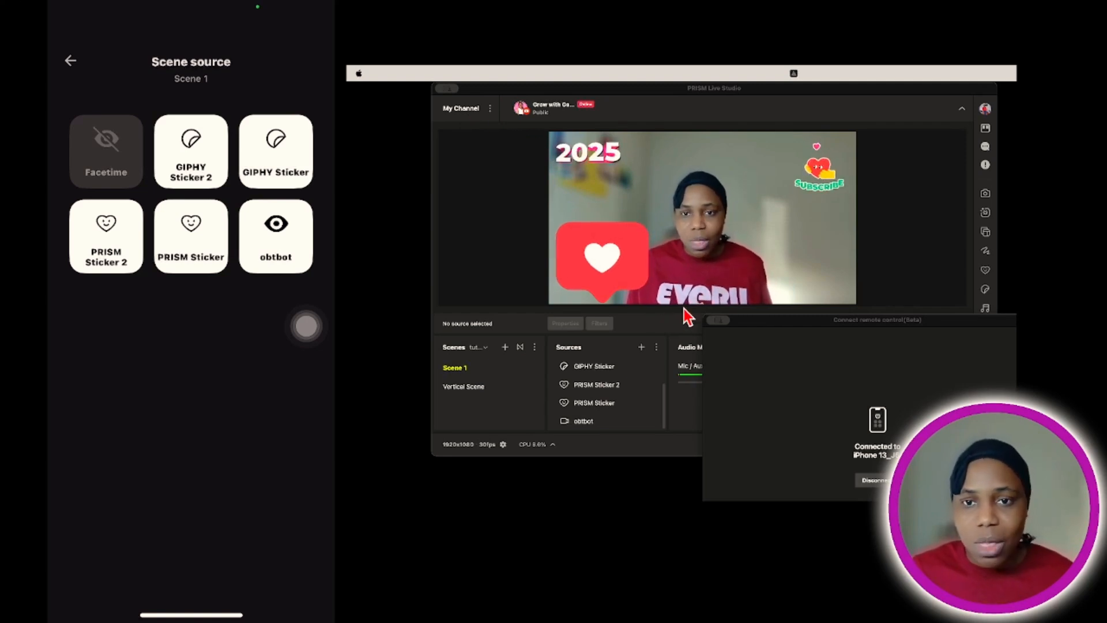
pyautogui.click(683, 330)
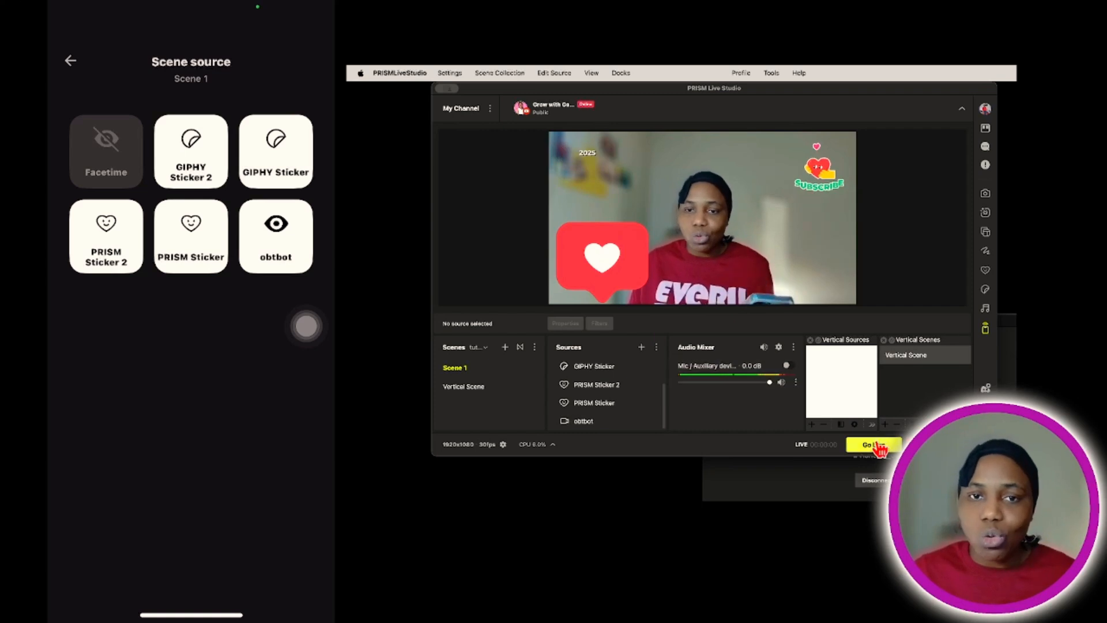
# Step: Return to the phone's PC remote control page, then reopen the Scene 1 source controls and reactivate the main window
pyautogui.click(409, 136)
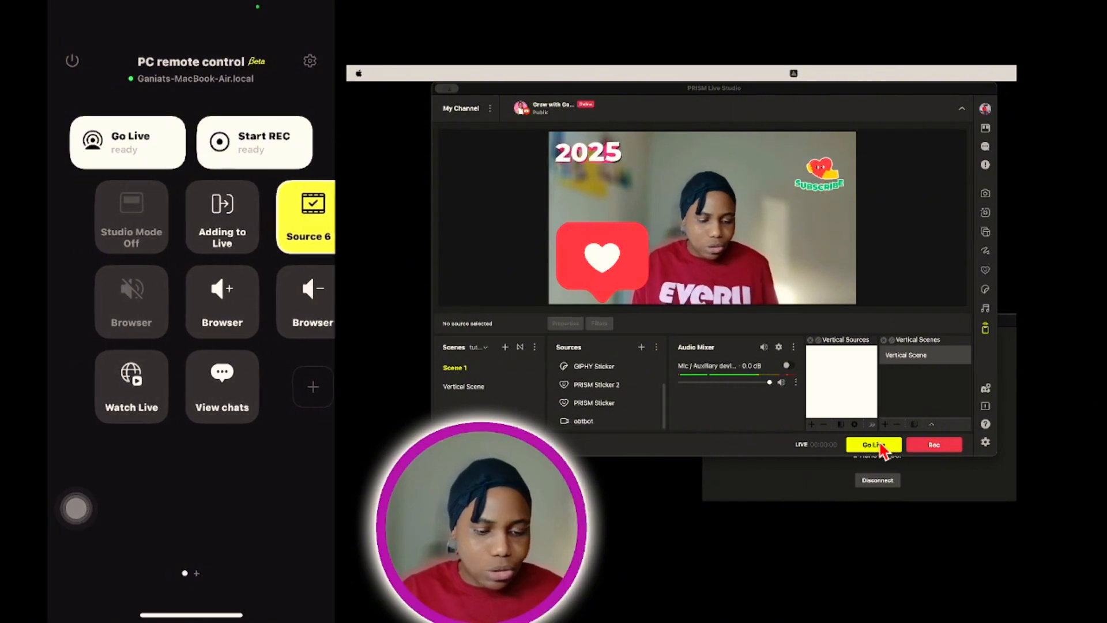
pyautogui.moveTo(76, 508); pyautogui.dragTo(129, 165)
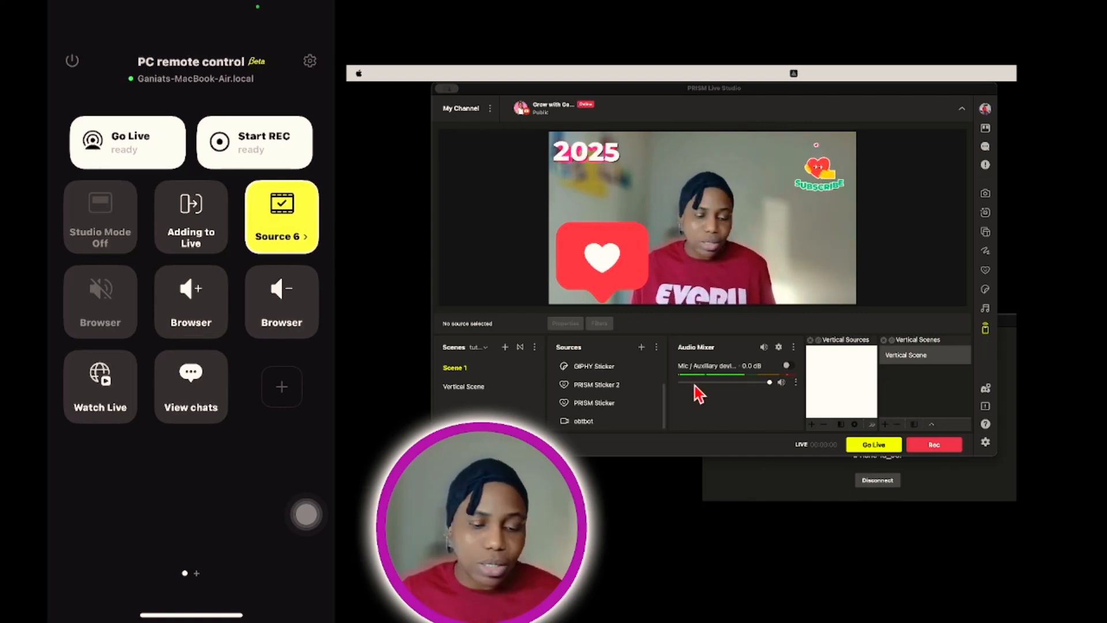
pyautogui.click(282, 217)
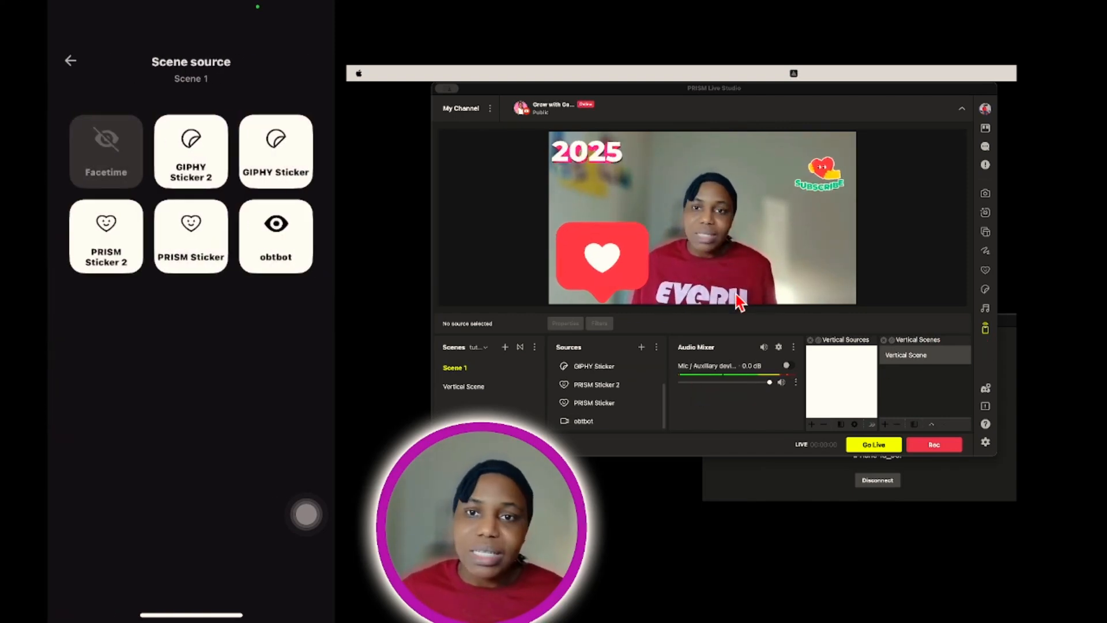
pyautogui.click(742, 88)
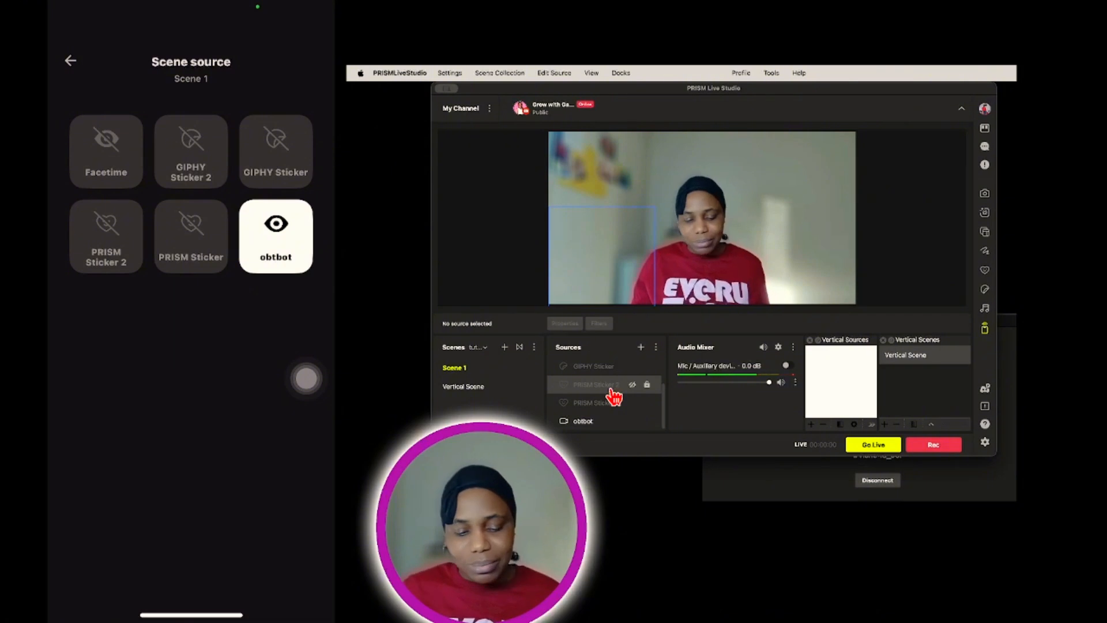
# Step: Show PRISM Sticker, PRISM Sticker 2, GIPHY Sticker and GIPHY Sticker 2 in Scene 1 using the phone remote
pyautogui.click(191, 237)
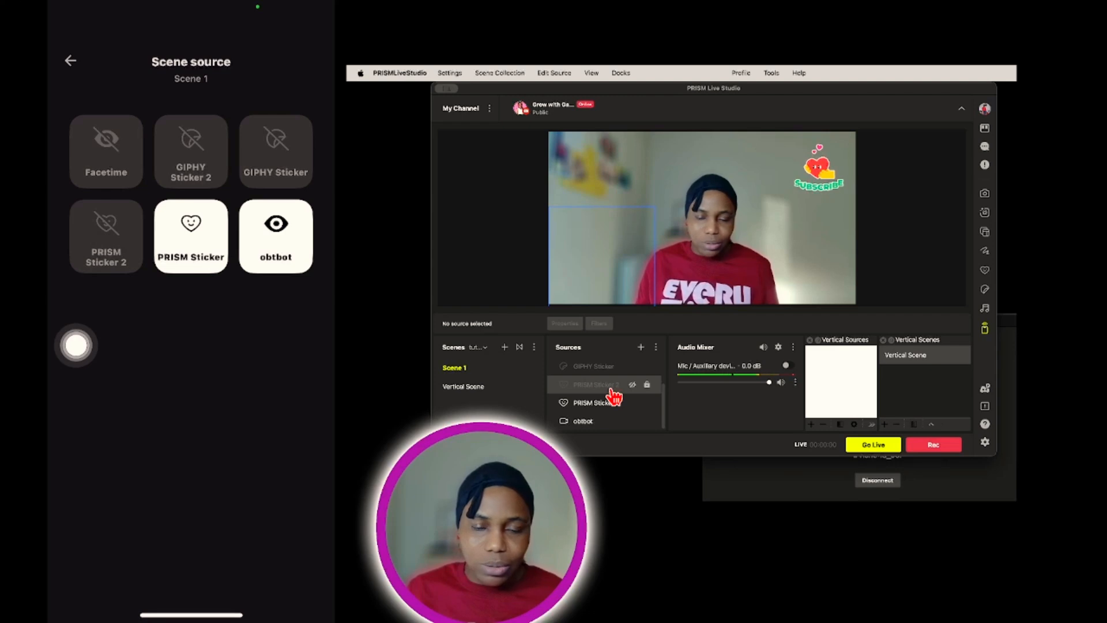
pyautogui.click(106, 236)
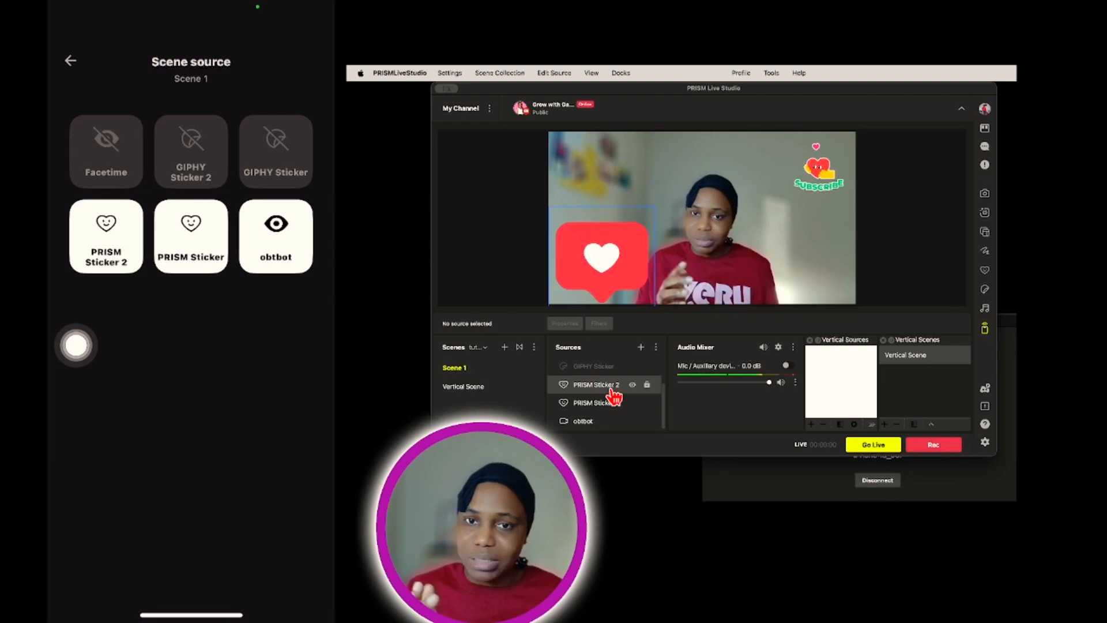
pyautogui.click(275, 152)
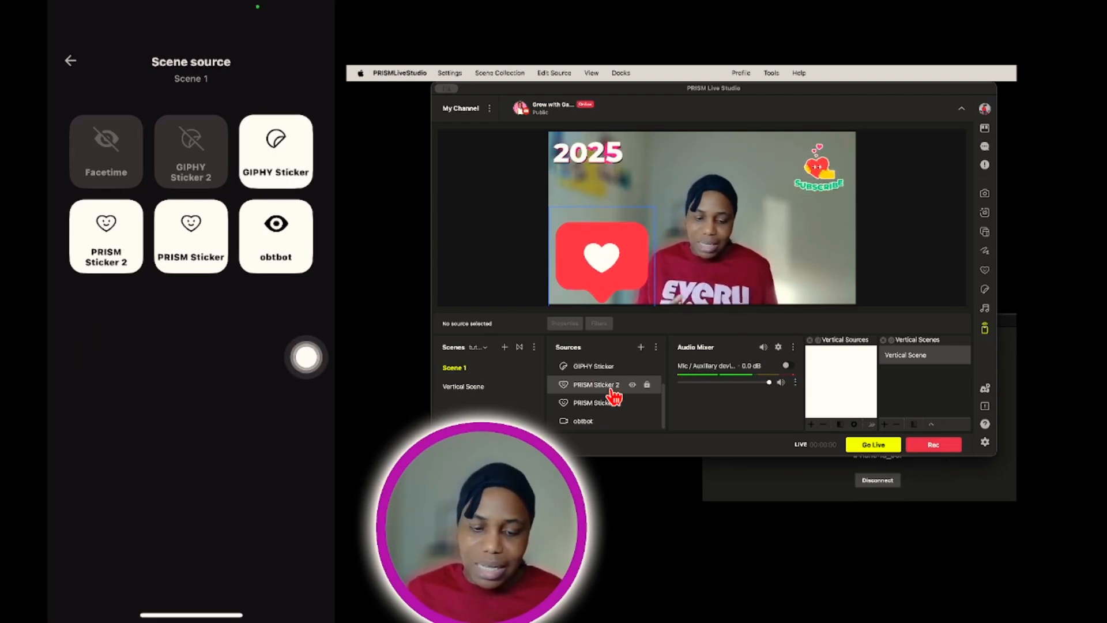
pyautogui.click(191, 152)
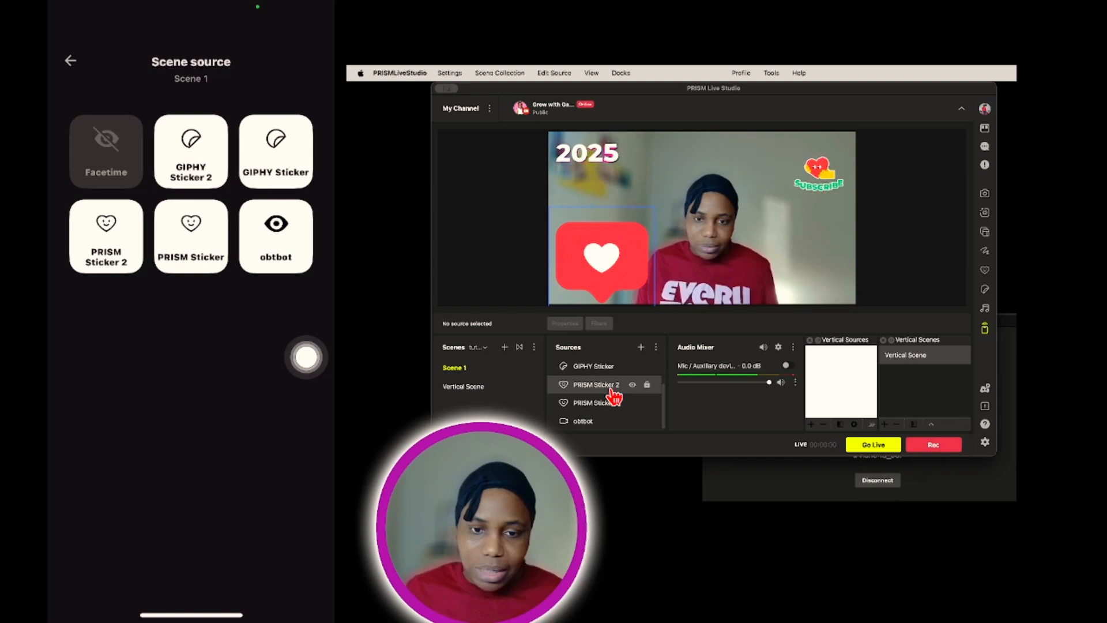
# Step: Move GIPHY Sticker 2 down so it sits below the other 2025 sticker, and select the hidden Facetime source
pyautogui.click(585, 204)
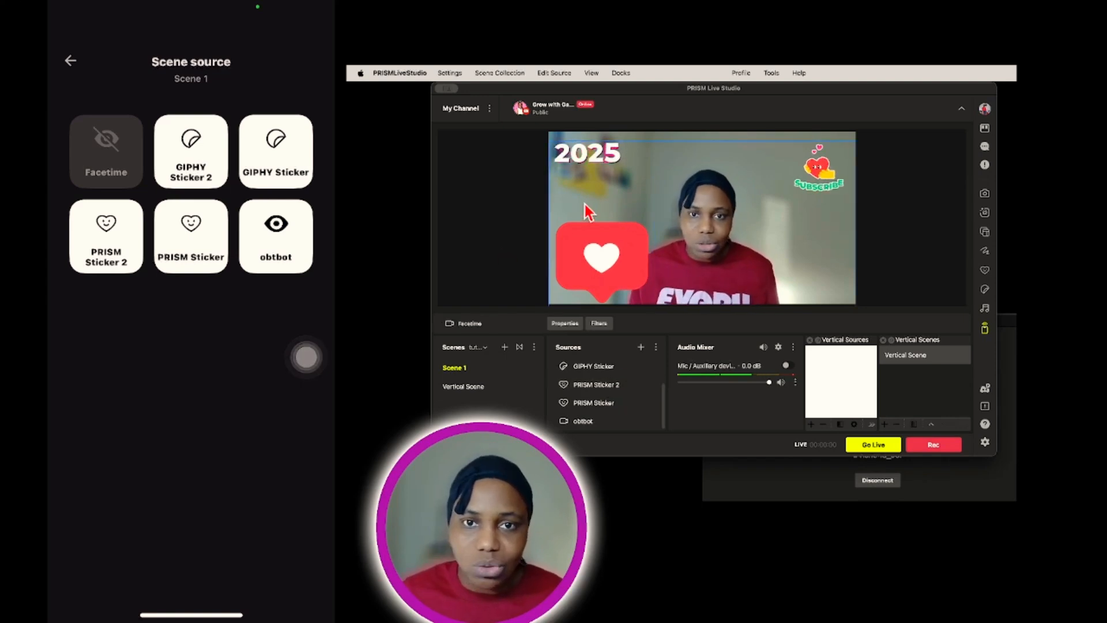
pyautogui.moveTo(601, 167); pyautogui.dragTo(595, 197)
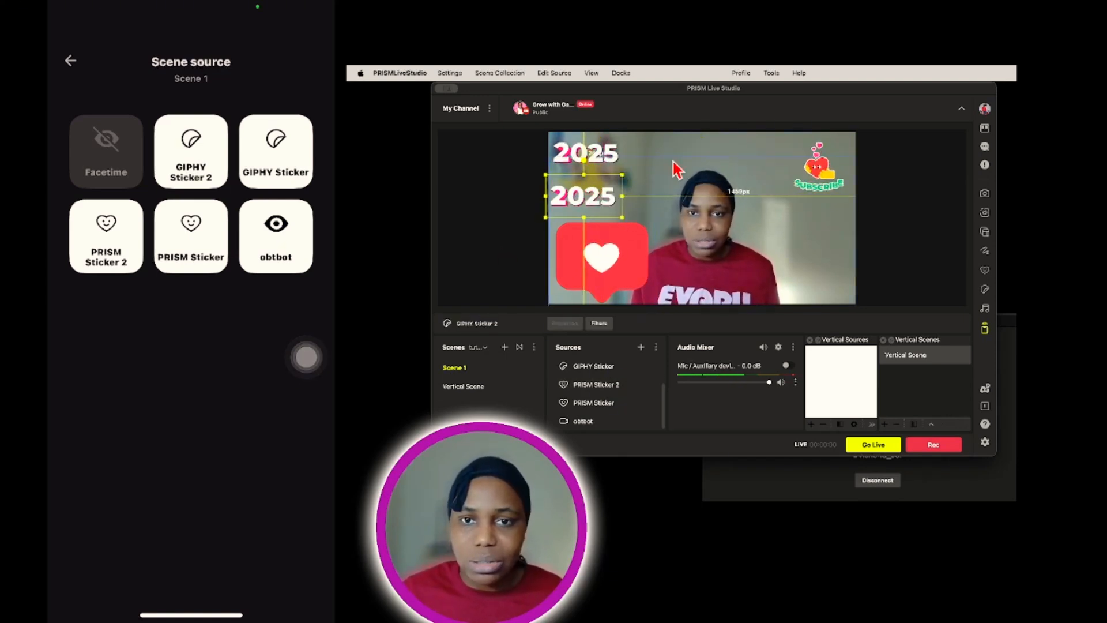
pyautogui.click(678, 168)
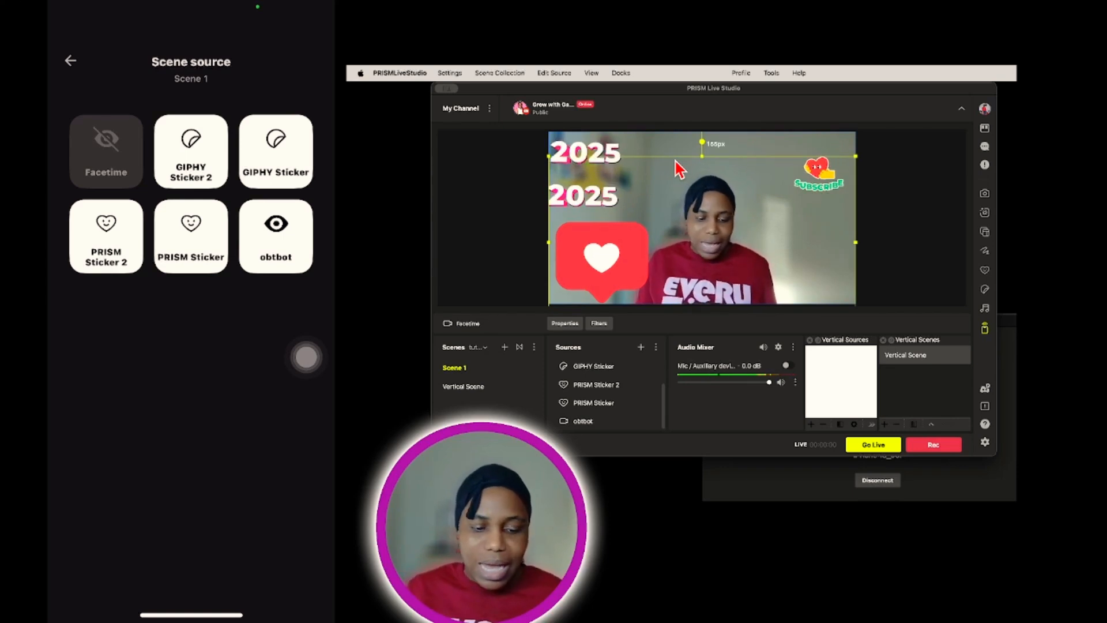
# Step: Switch Scene 1 from the obtbot camera to the Facetime camera and back again using the phone remote
pyautogui.click(106, 151)
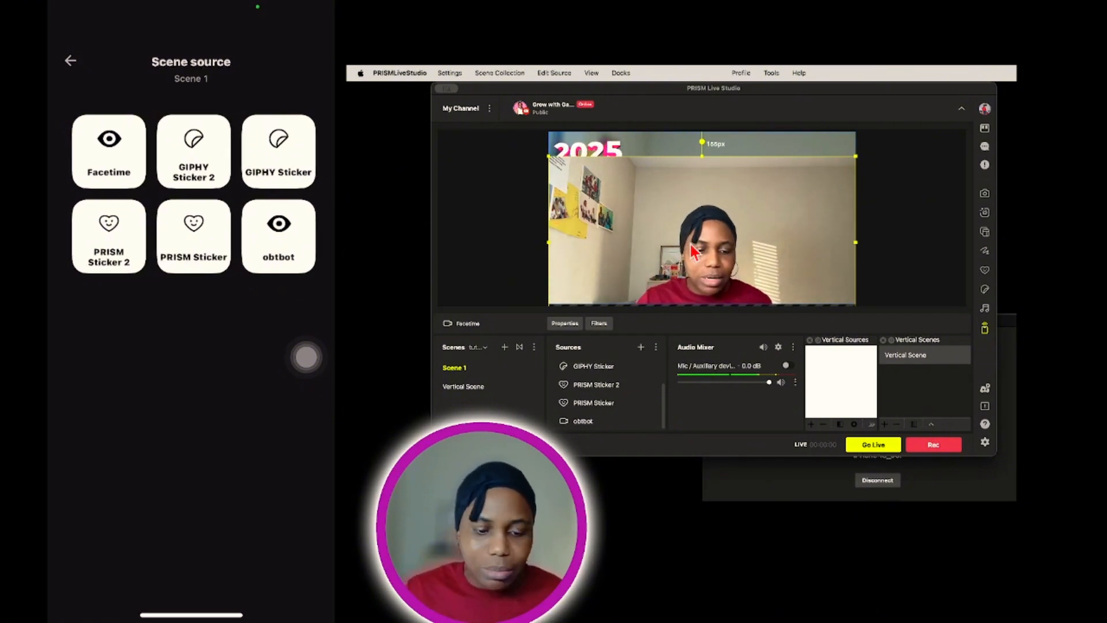
pyautogui.click(276, 236)
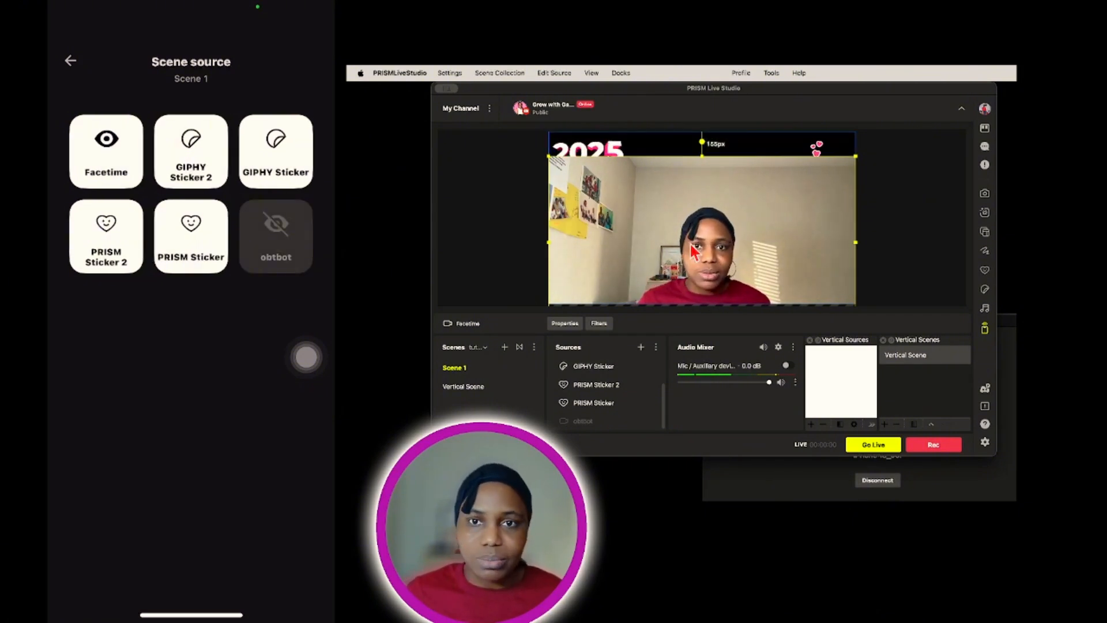
pyautogui.click(275, 237)
pyautogui.click(107, 152)
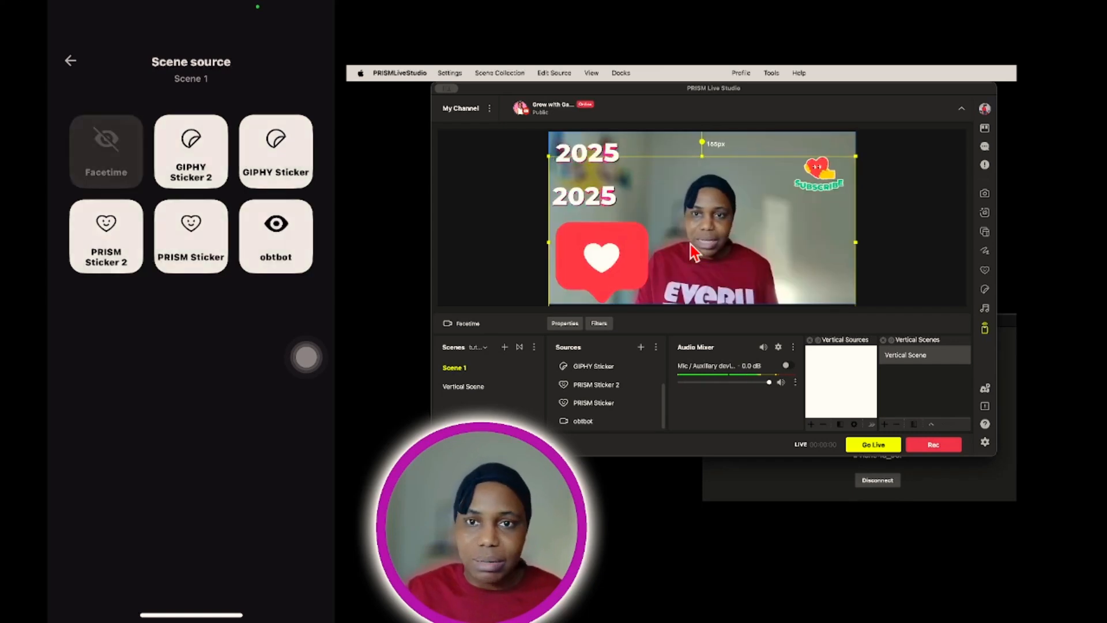
# Step: Toggle obtbot off and on while showing Facetime from the phone remote, then move the Facetime camera up over the frame
pyautogui.click(275, 236)
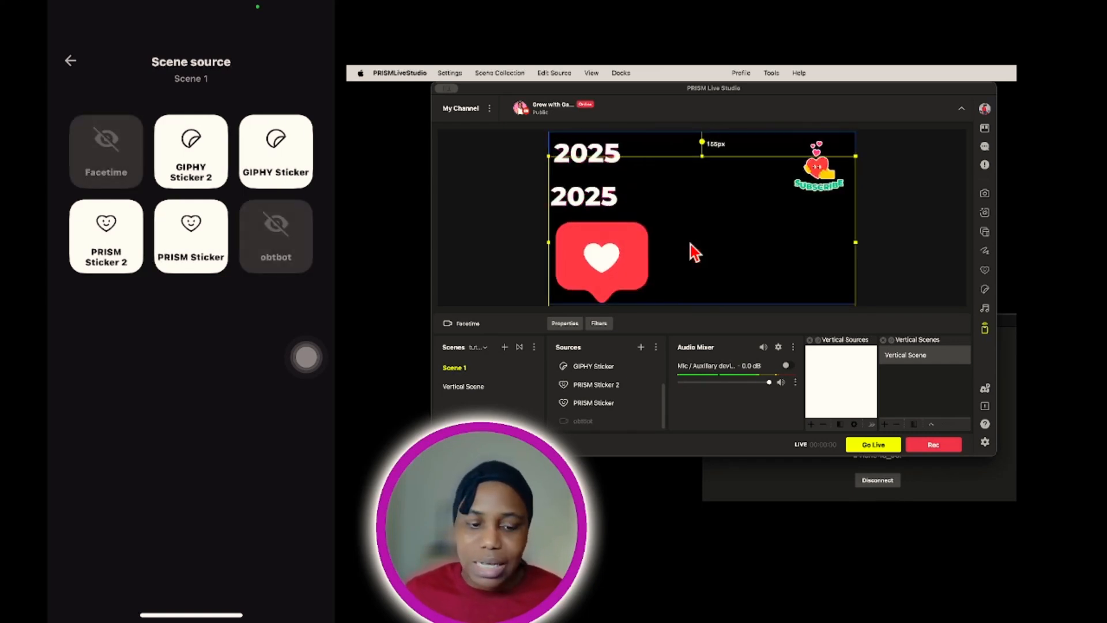
pyautogui.click(106, 151)
pyautogui.click(276, 236)
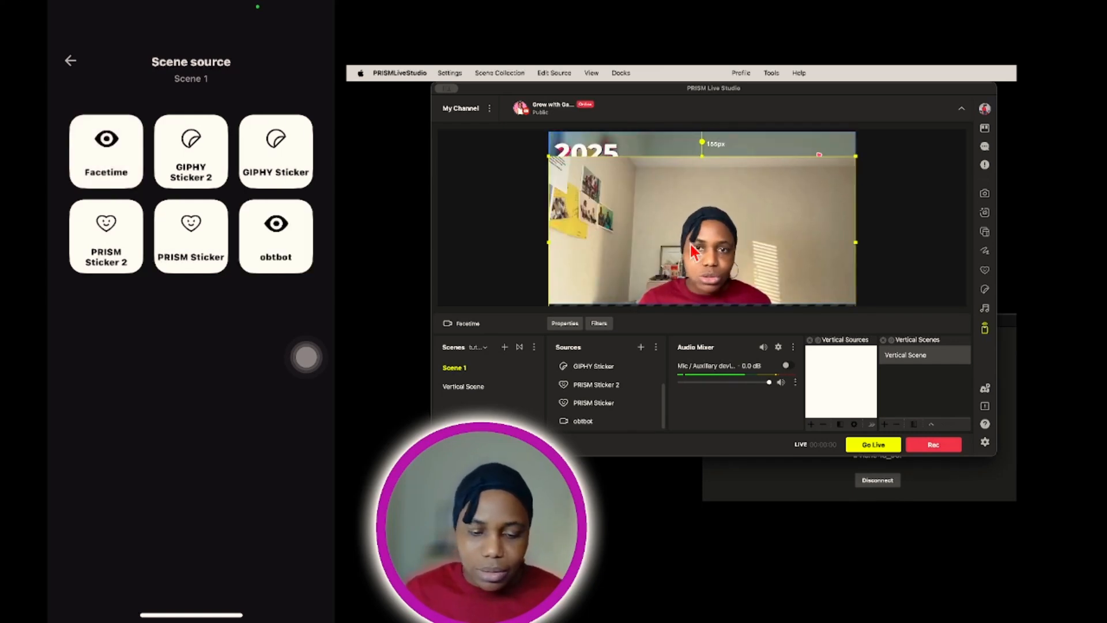
pyautogui.moveTo(704, 192)
pyautogui.mouseDown()
pyautogui.moveTo(725, 322)
pyautogui.moveTo(704, 168)
pyautogui.moveTo(728, 290)
pyautogui.moveTo(763, 303)
pyautogui.moveTo(699, 193)
pyautogui.moveTo(708, 172)
pyautogui.mouseUp()
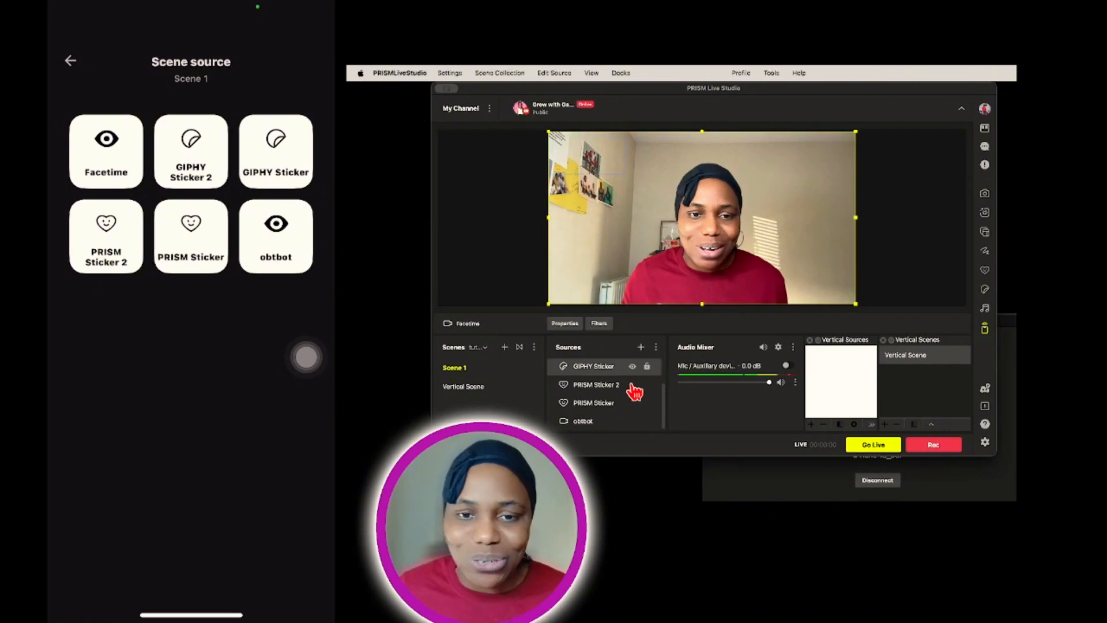
# Step: Hide the Facetime camera and GIPHY Sticker 2 in Scene 1 using the phone remote
pyautogui.click(106, 151)
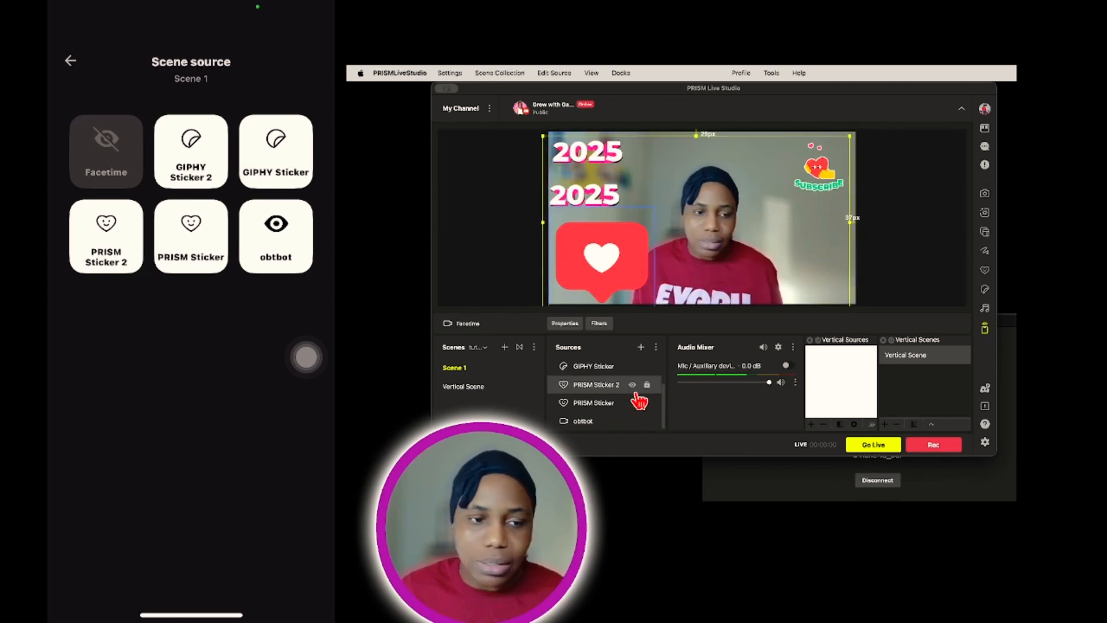
pyautogui.click(191, 152)
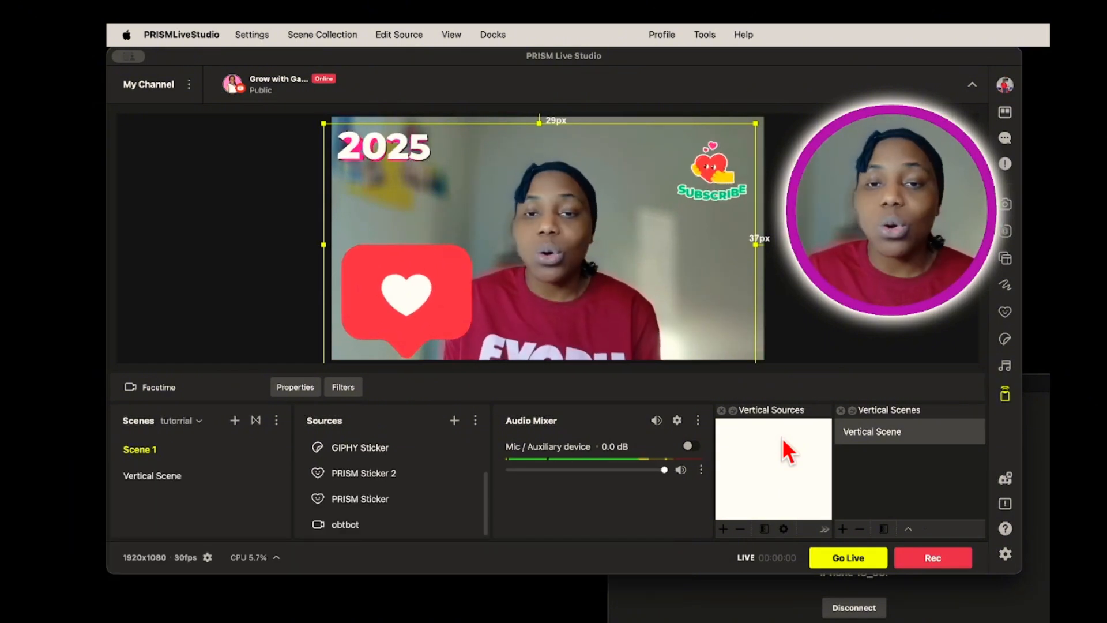
# Step: View the General page of the application settings and close the settings window
pyautogui.click(1002, 554)
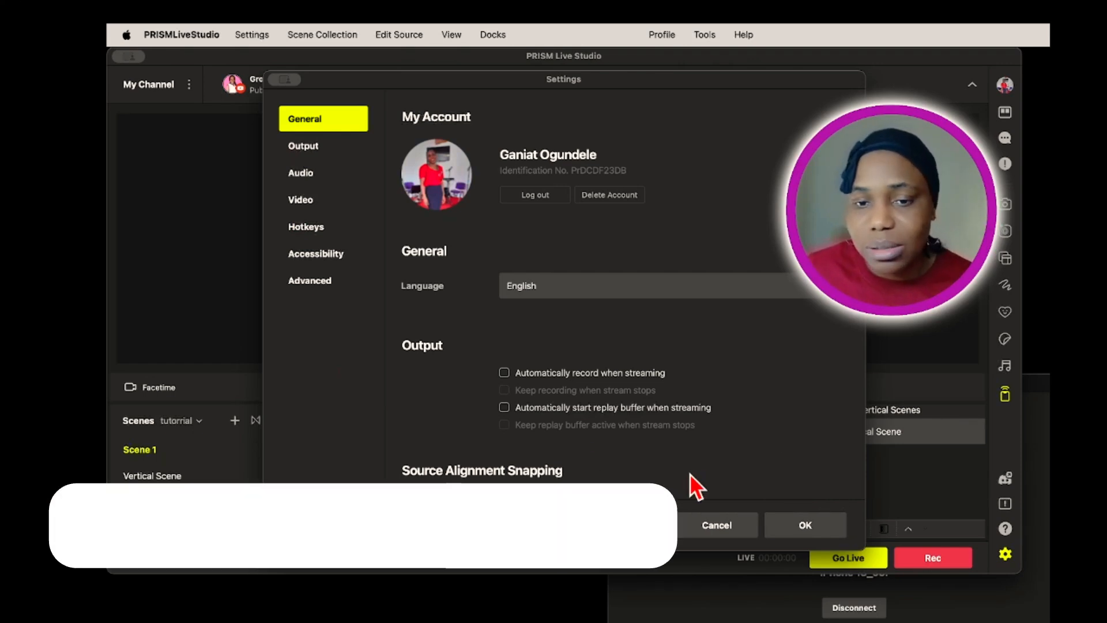
pyautogui.click(804, 526)
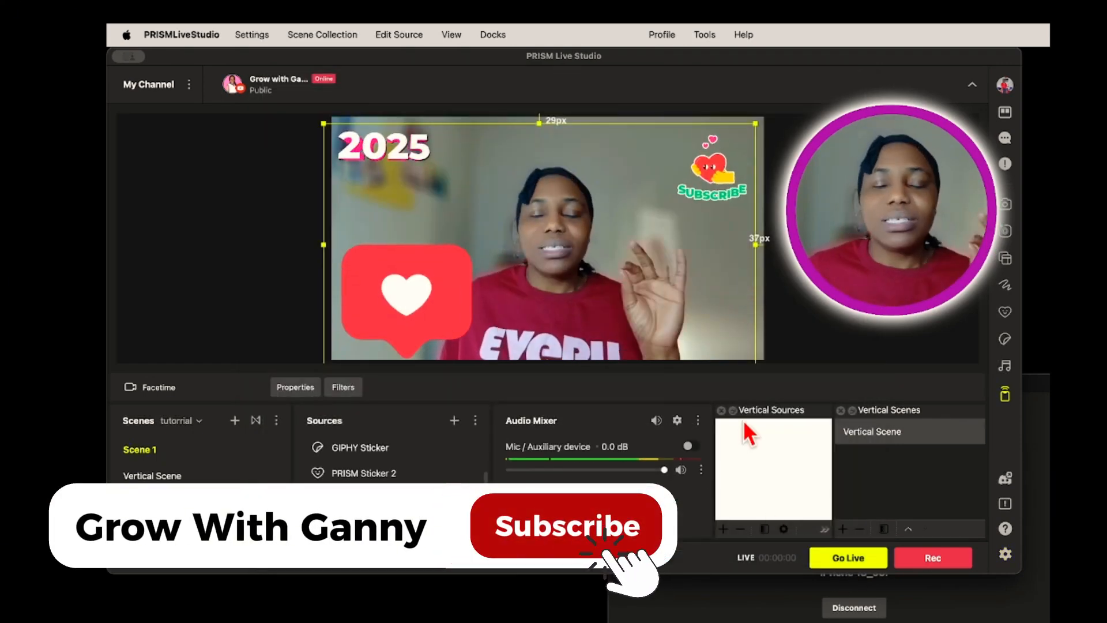